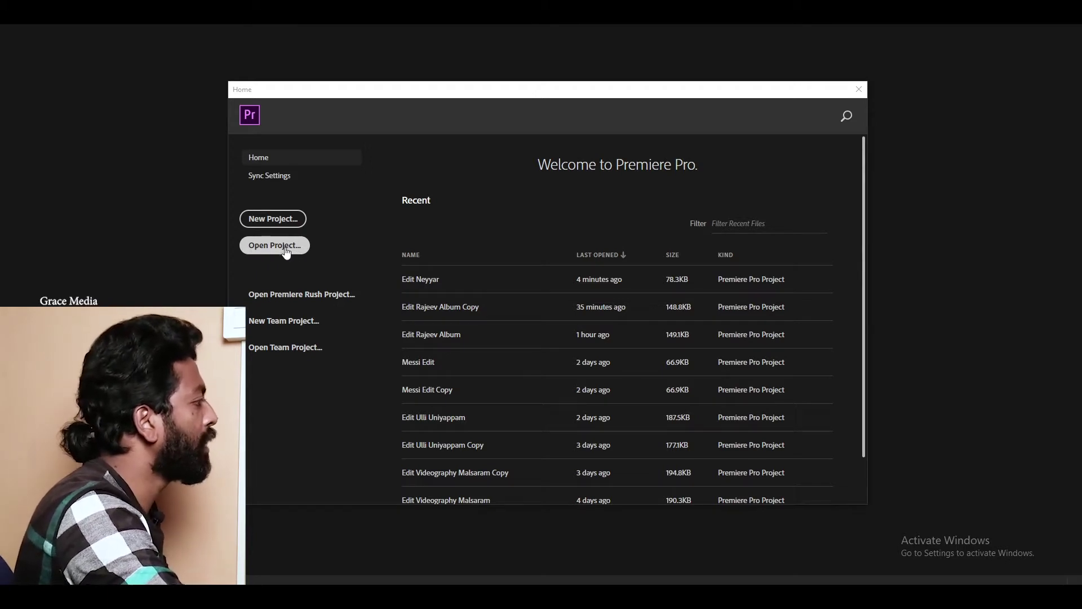
# Start a new project named Edit and choose the 01.05.2017 Neyyar Dam folder as its location
pyautogui.click(261, 253)
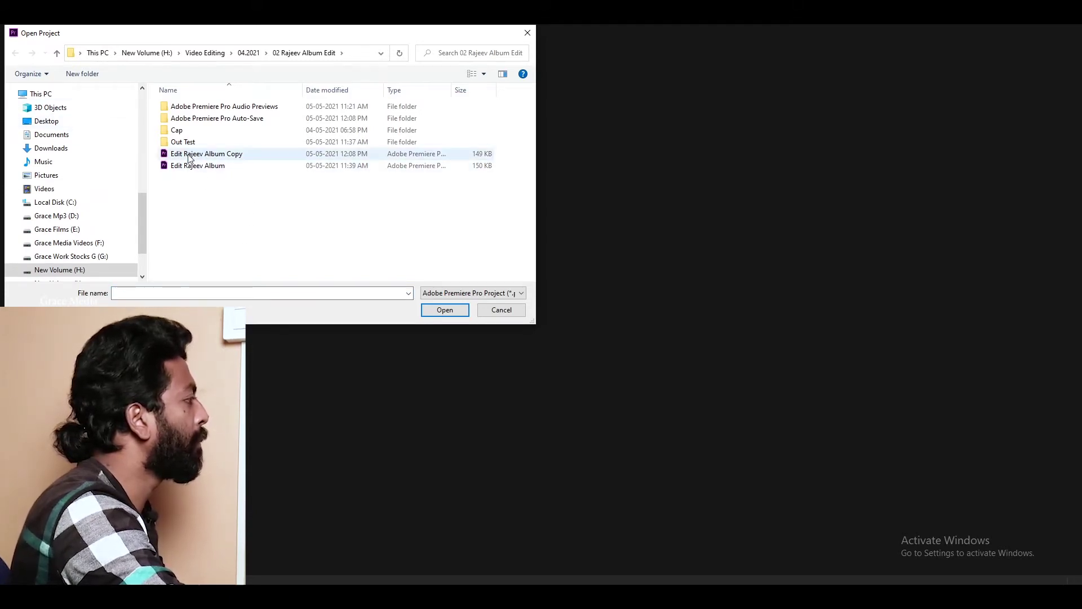
pyautogui.click(502, 310)
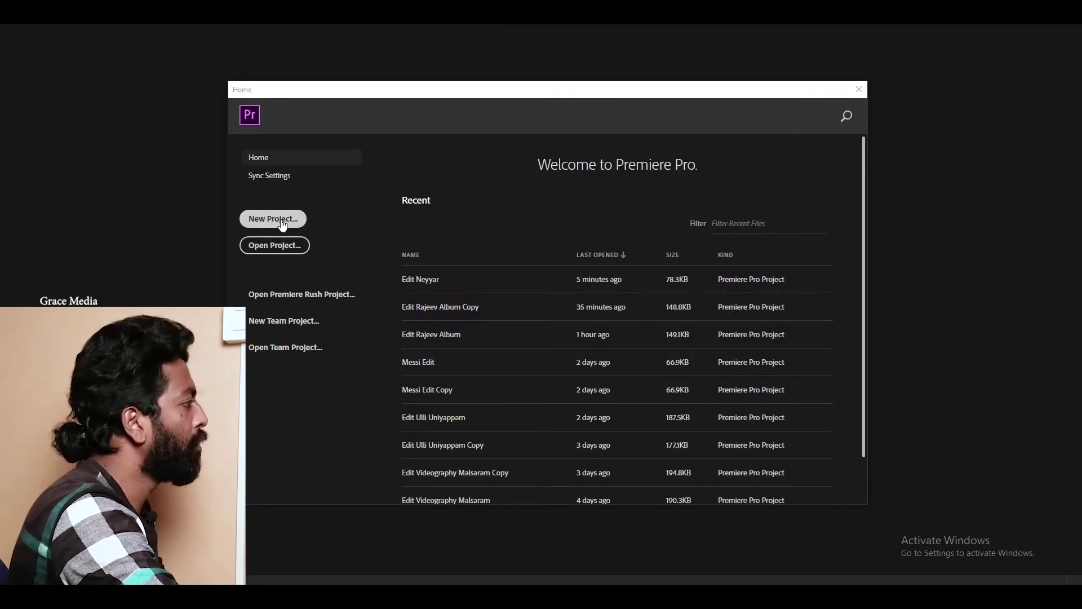
pyautogui.click(277, 224)
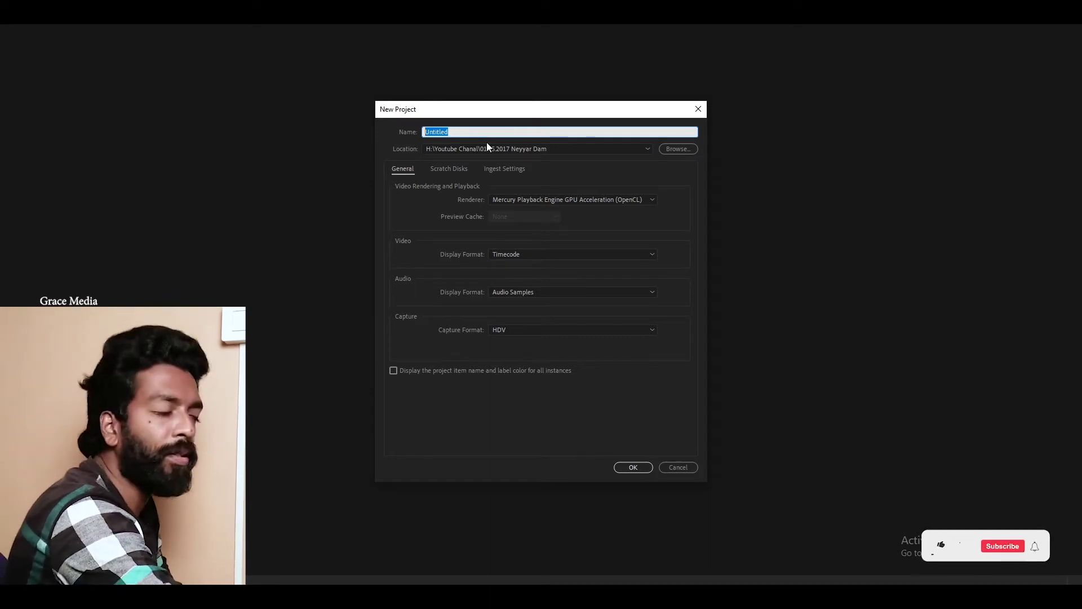
pyautogui.write('Edit')
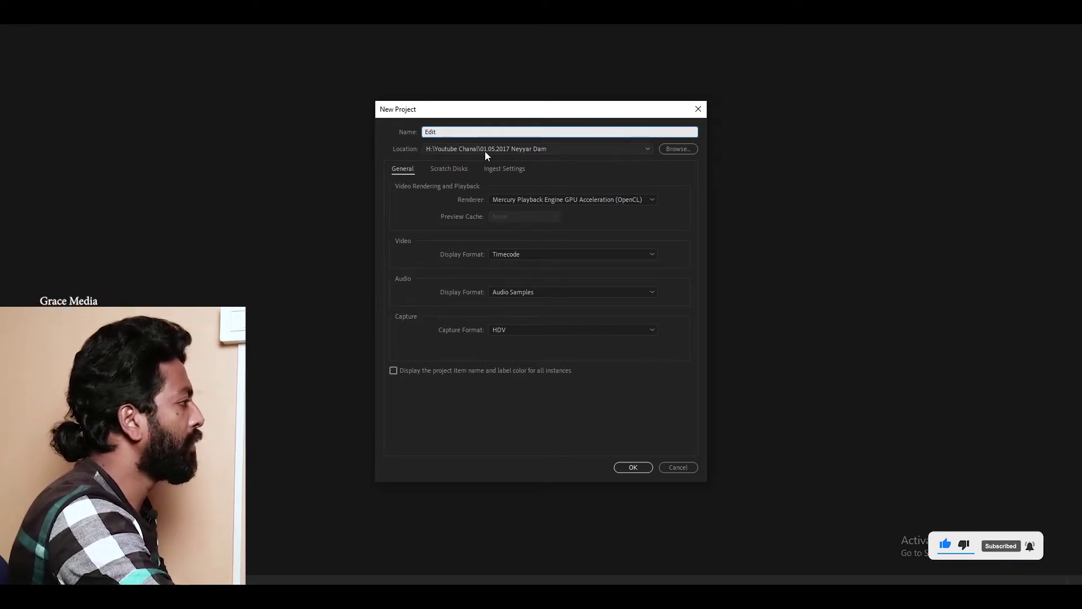
pyautogui.click(678, 149)
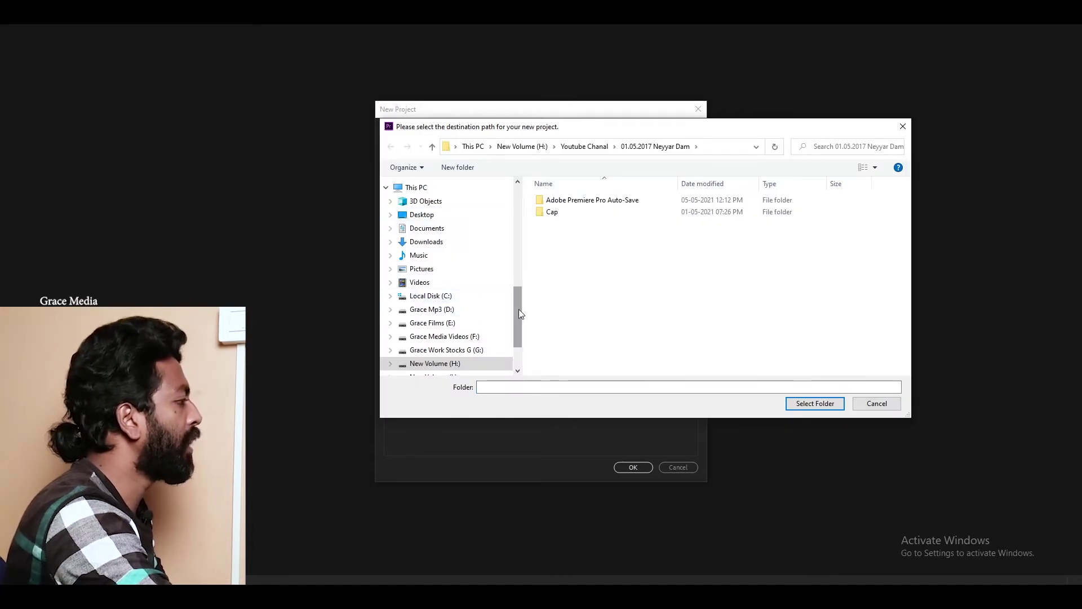
pyautogui.click(815, 403)
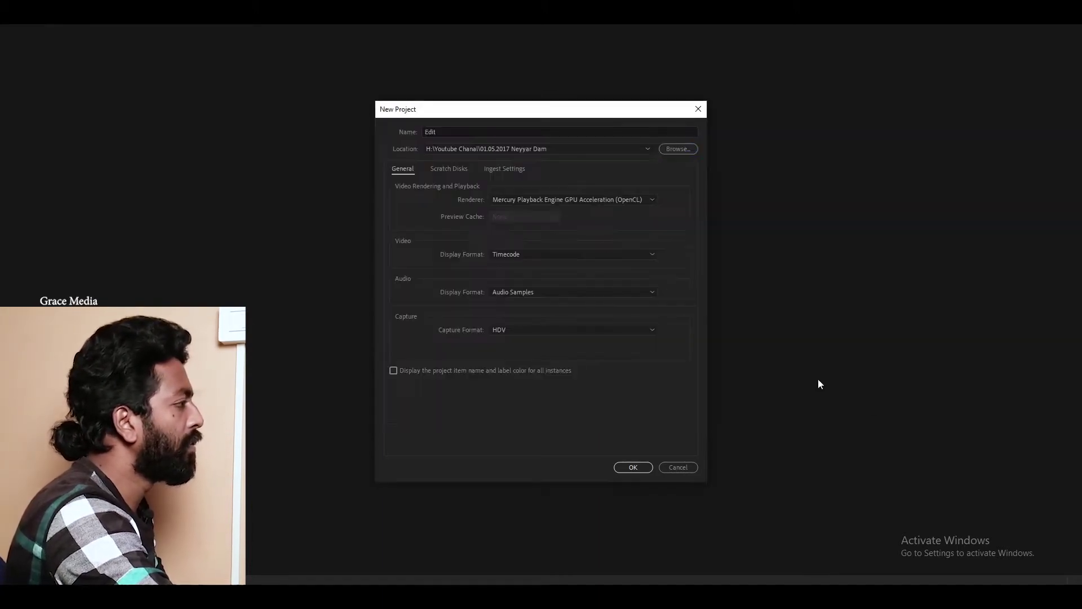
pyautogui.click(439, 131)
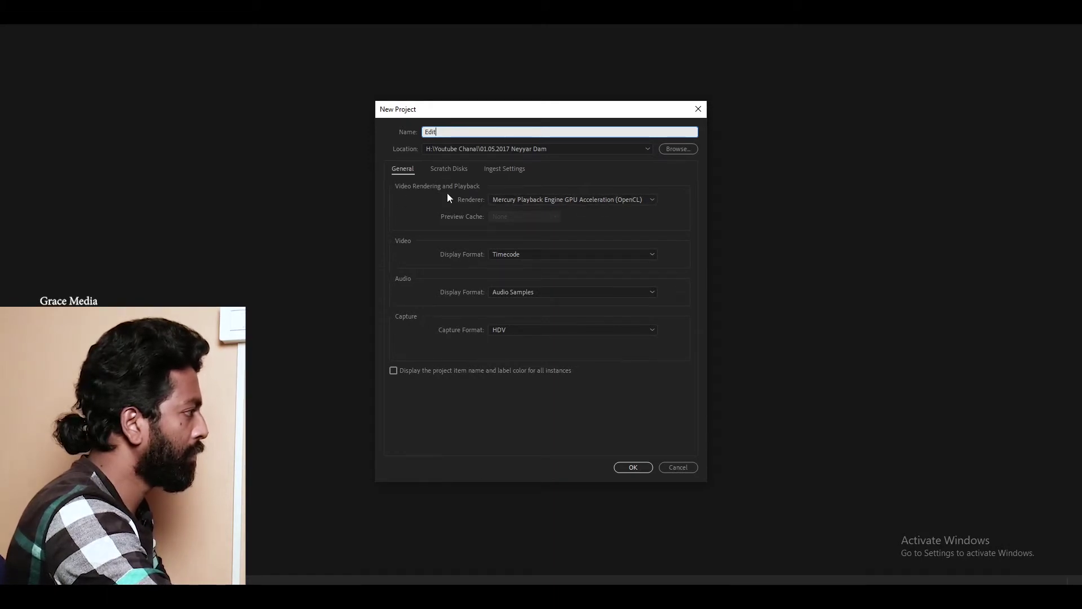
# Review the new project's general, scratch disk and ingest settings, and create the project with them
pyautogui.click(443, 169)
pyautogui.click(513, 169)
pyautogui.click(411, 170)
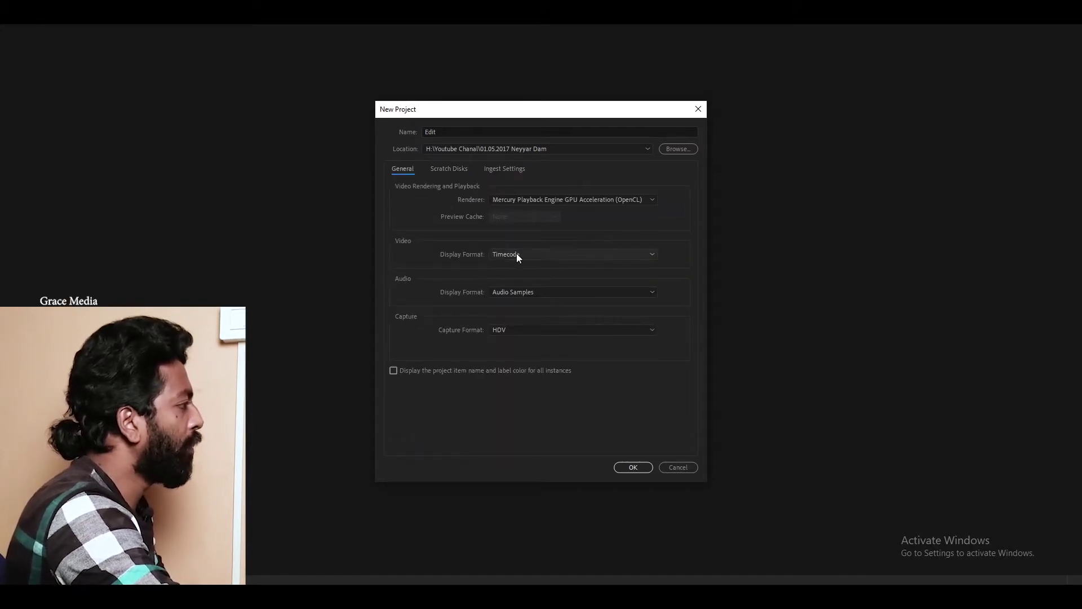
pyautogui.click(445, 170)
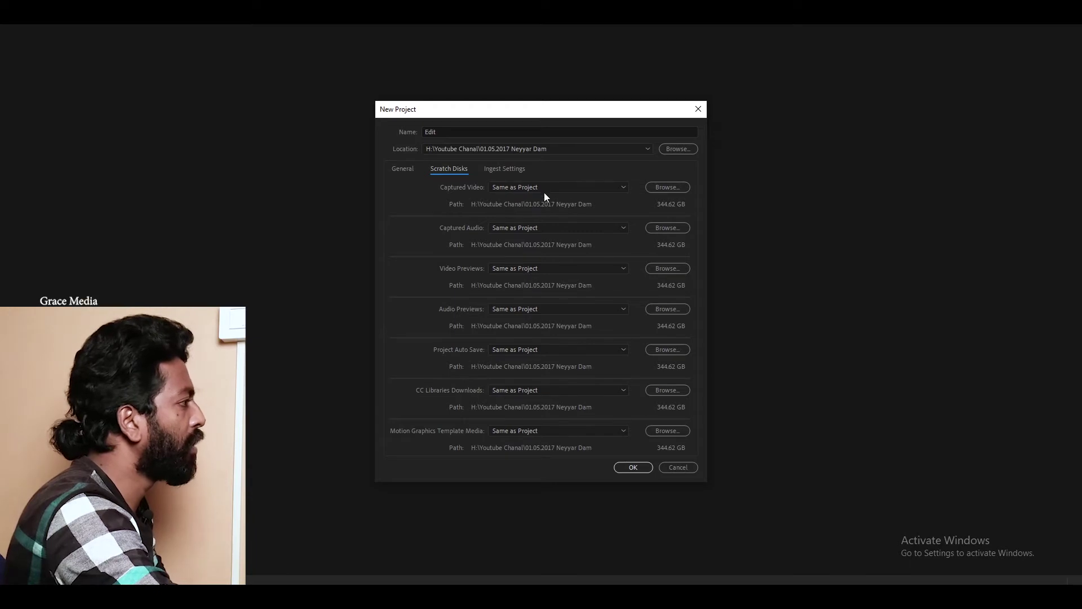
pyautogui.click(510, 170)
pyautogui.click(401, 171)
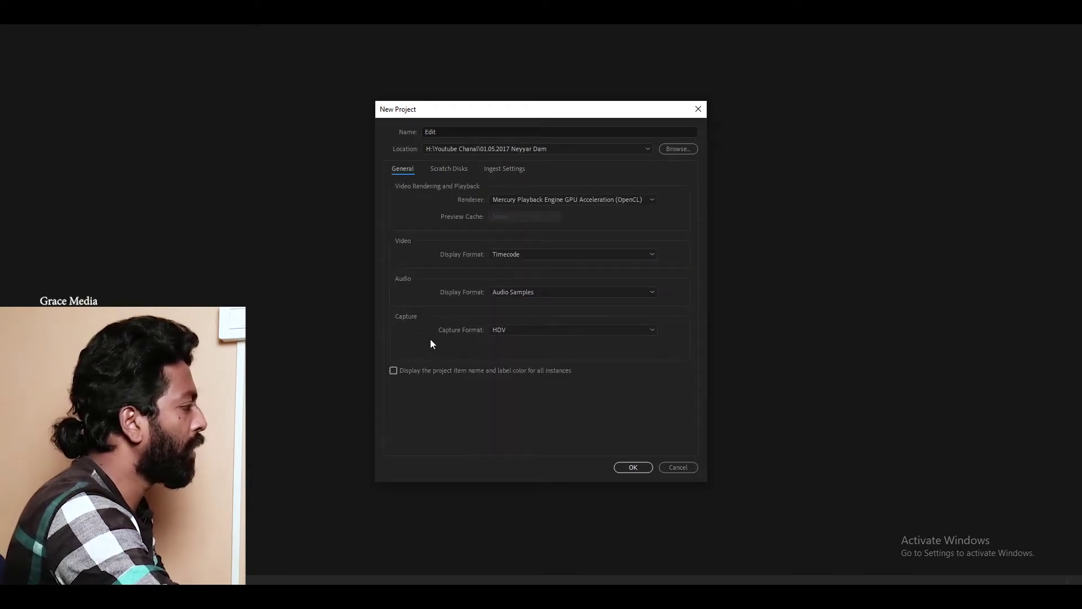
pyautogui.click(633, 468)
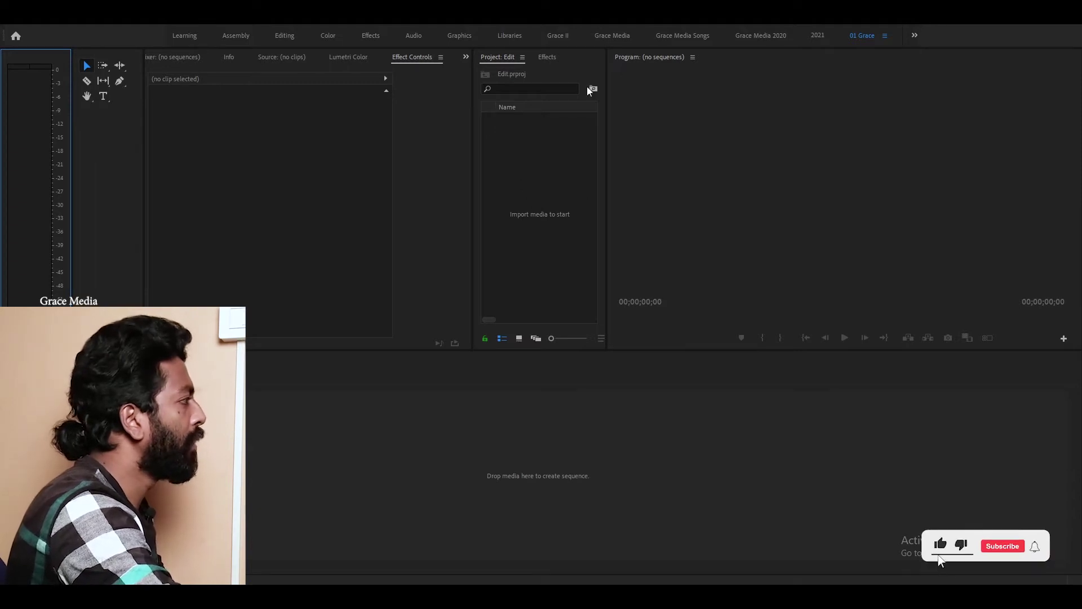
# Dock the Program monitor at the far left of the workspace and enlarge the Timeline and Effect Controls areas
pyautogui.moveTo(626, 58); pyautogui.dragTo(13, 133)
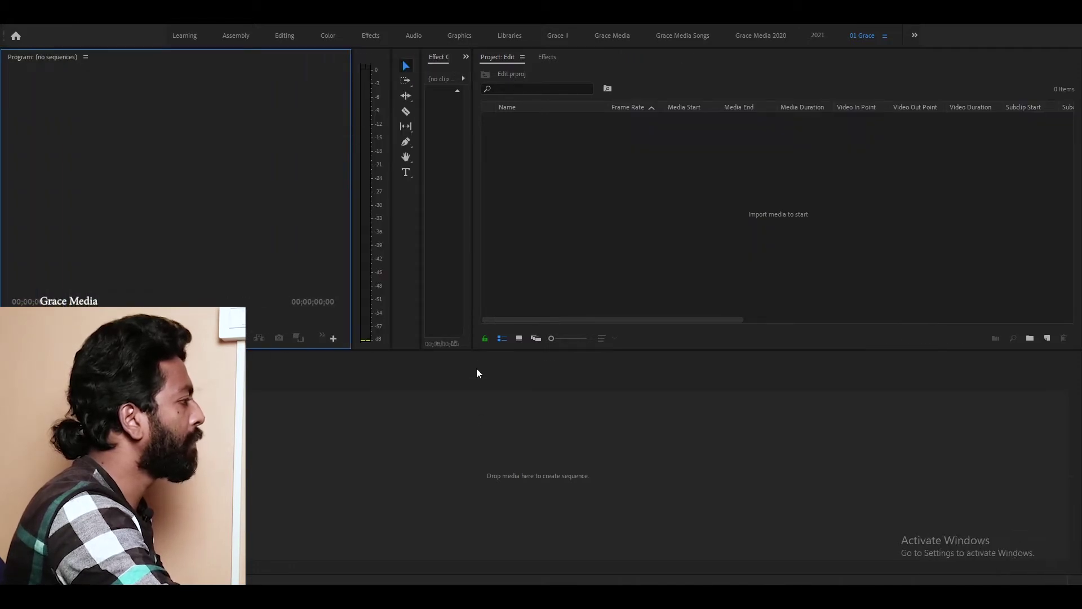
pyautogui.moveTo(475, 351); pyautogui.dragTo(476, 295)
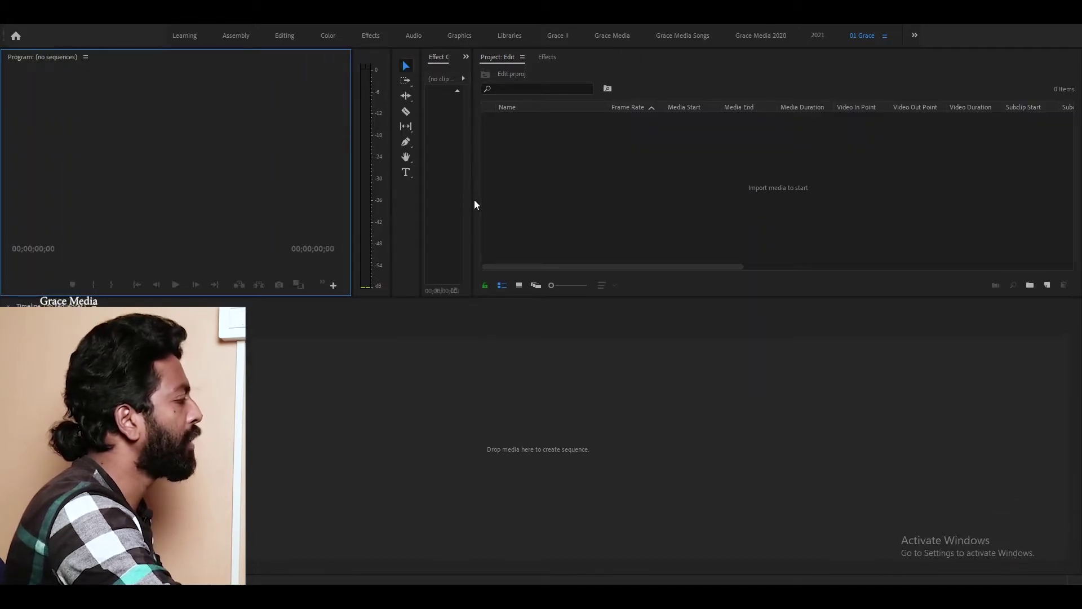
pyautogui.moveTo(472, 204); pyautogui.dragTo(613, 204)
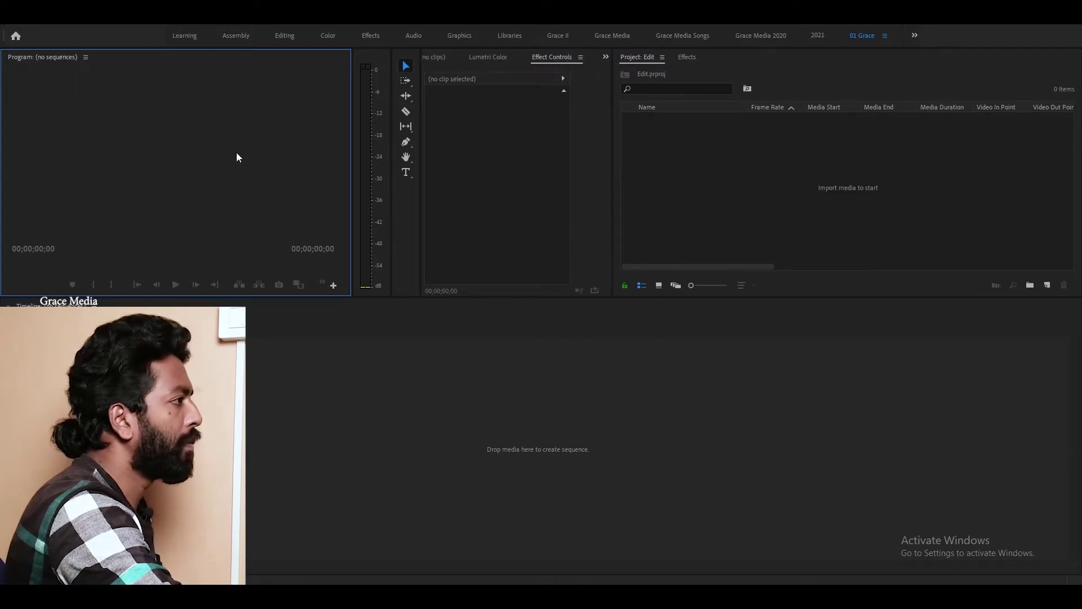
# Dock the Project panel at the workspace's far left and the Program monitor at its far right, and widen the Project panel
pyautogui.moveTo(631, 57); pyautogui.dragTo(26, 106)
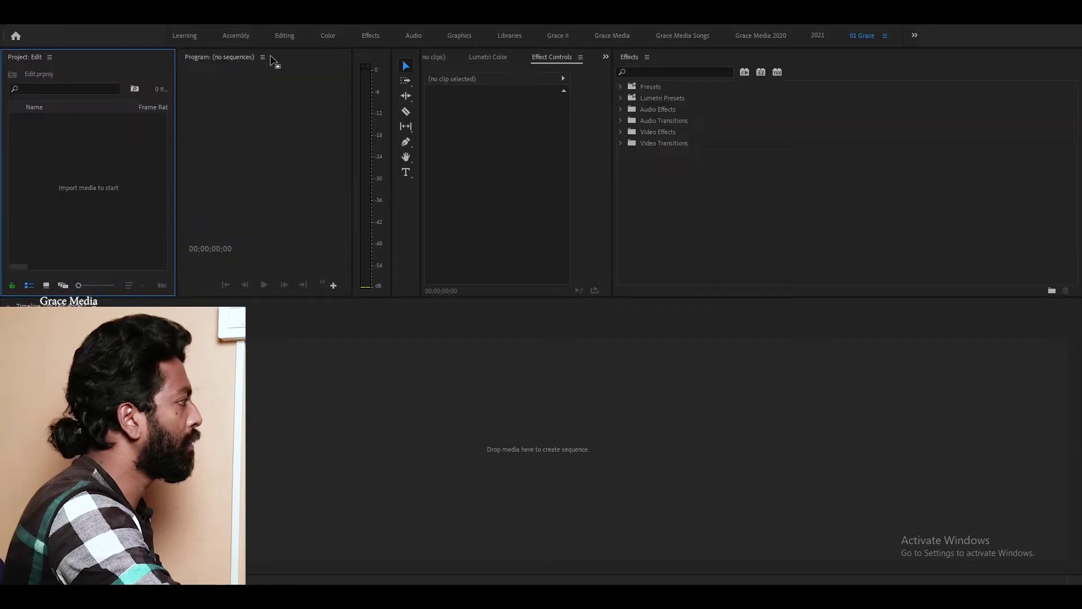
pyautogui.moveTo(200, 58); pyautogui.dragTo(1069, 152)
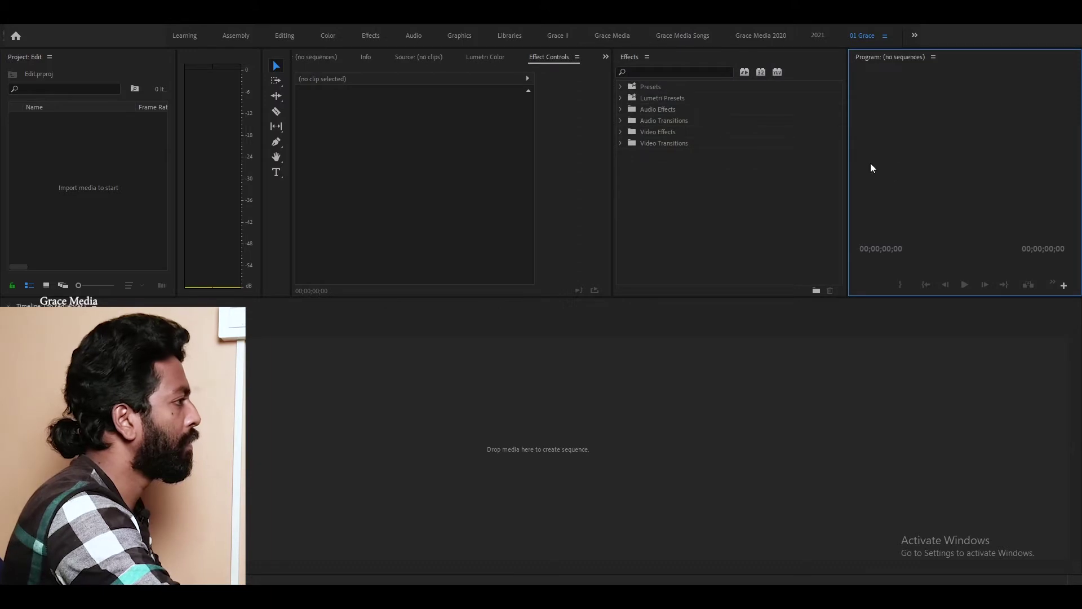
pyautogui.click(109, 206)
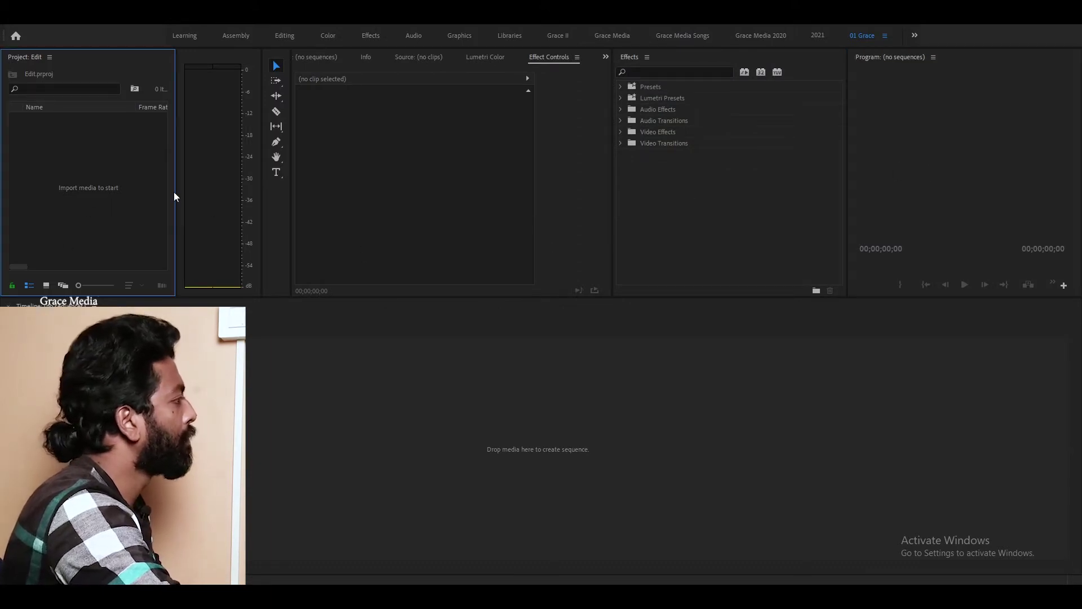
pyautogui.moveTo(175, 194); pyautogui.dragTo(228, 194)
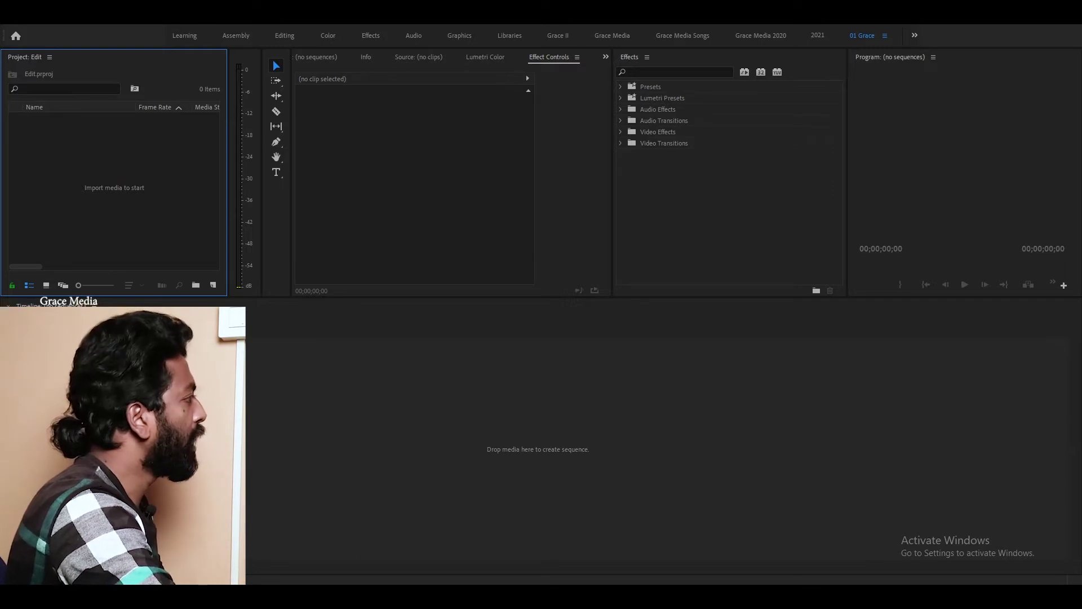
pyautogui.click(197, 26)
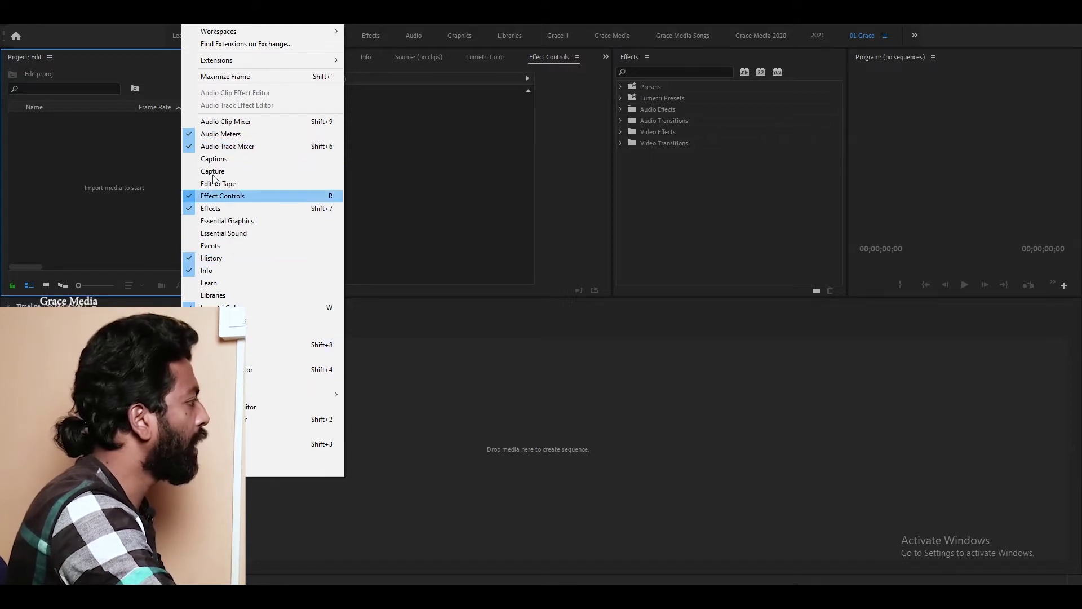
pyautogui.click(480, 433)
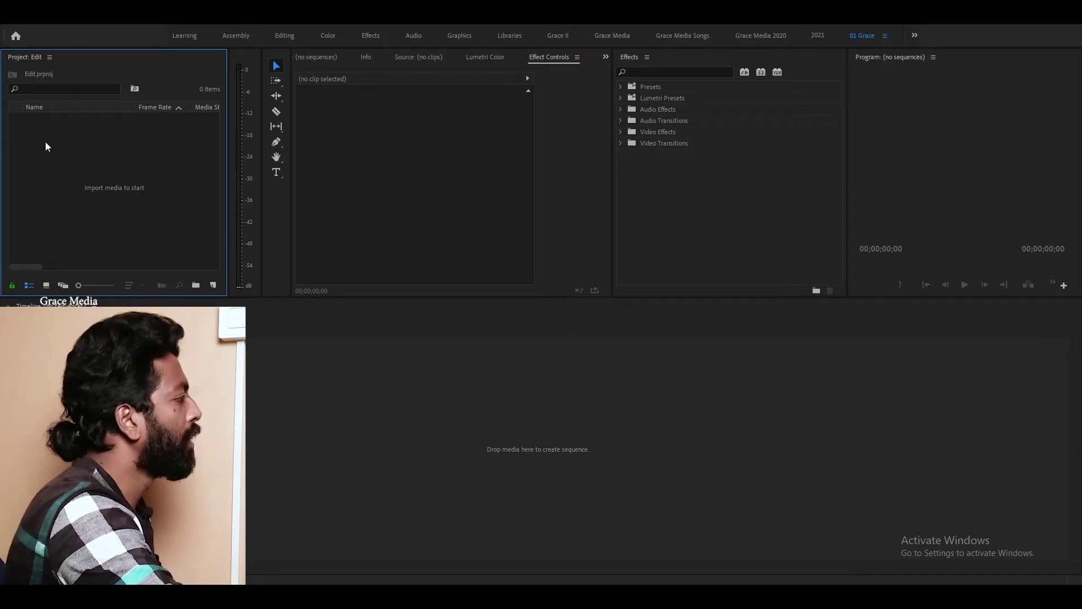
# Create two bins in the project and rename the second one as video
pyautogui.click(195, 285)
pyautogui.click(101, 172)
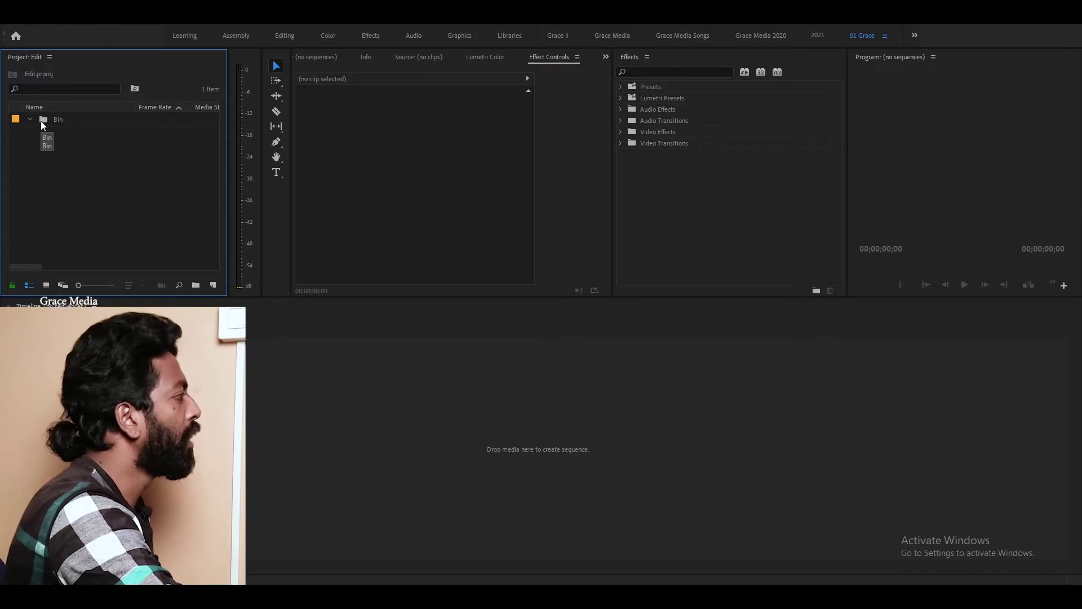
pyautogui.click(195, 284)
pyautogui.click(77, 200)
pyautogui.click(43, 138)
pyautogui.click(61, 133)
pyautogui.write('video')
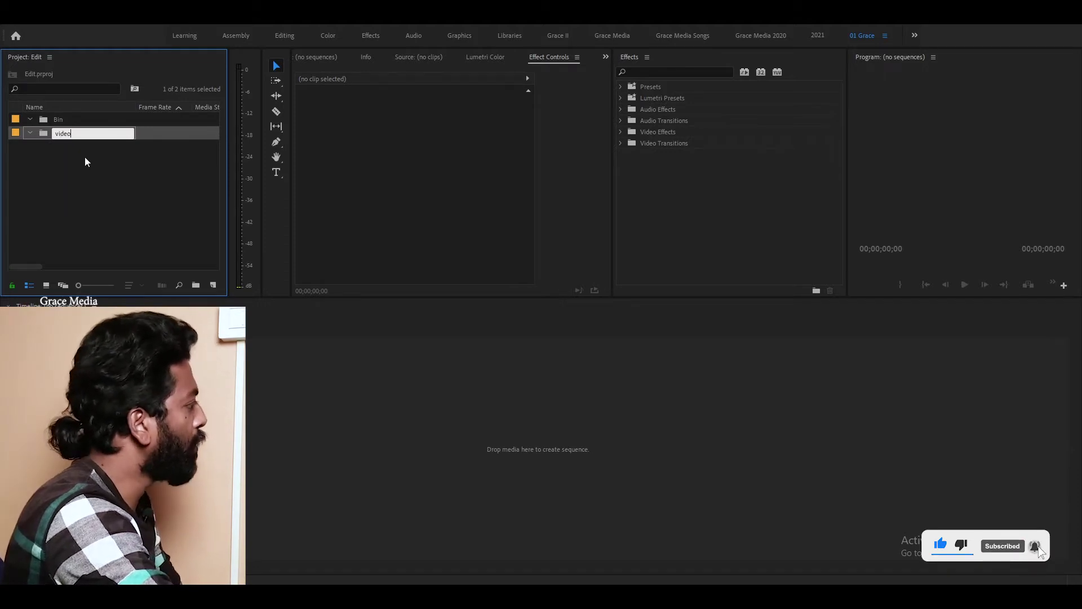
pyautogui.press('Return')
# Rename the first bin as audio
pyautogui.click(56, 122)
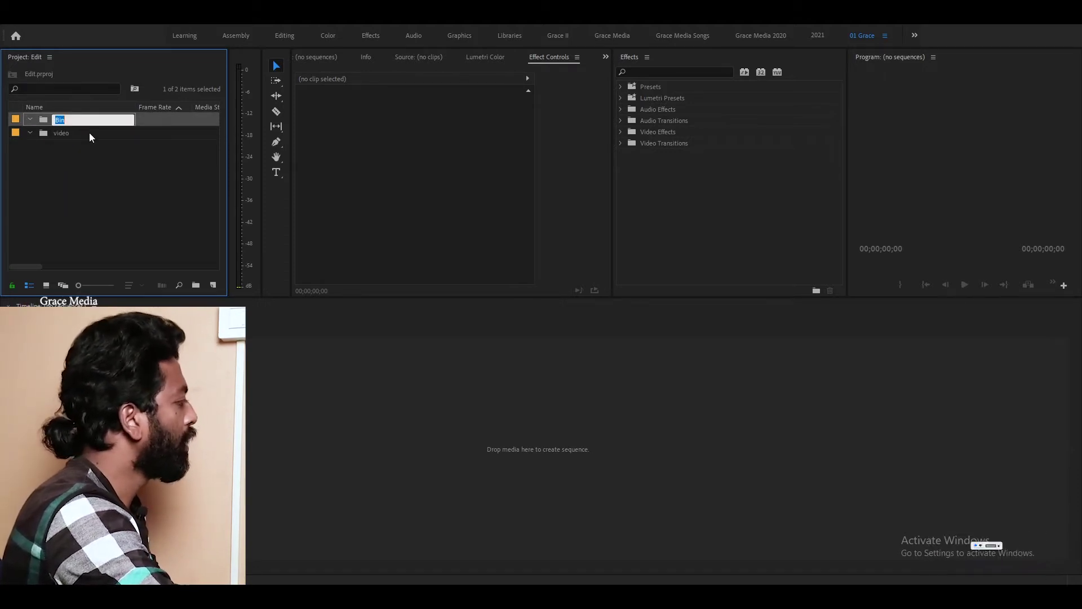
pyautogui.write('sa')
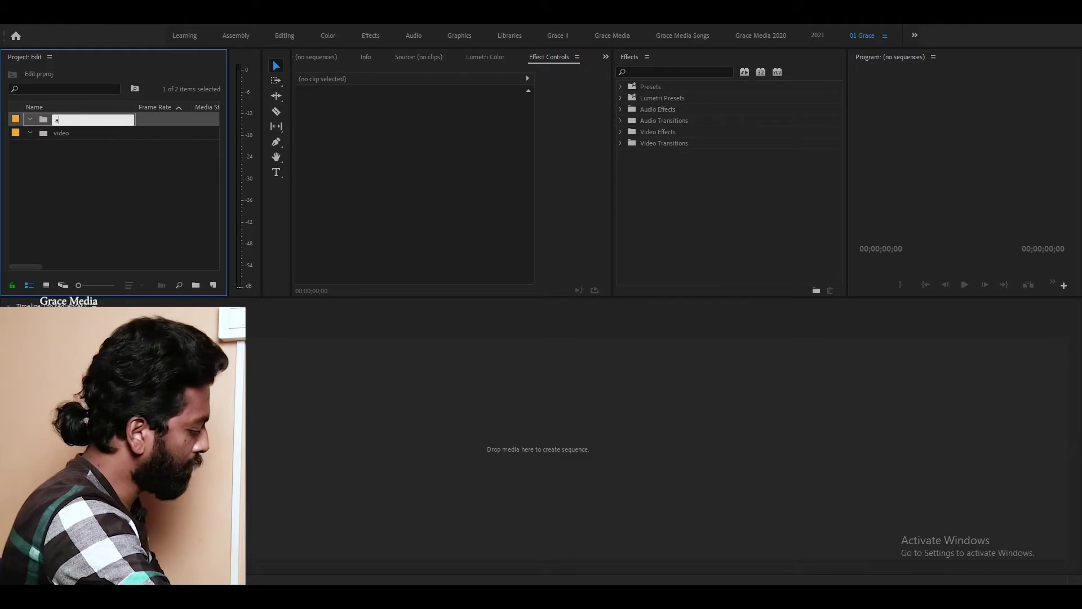
pyautogui.write('udio')
pyautogui.press('Return')
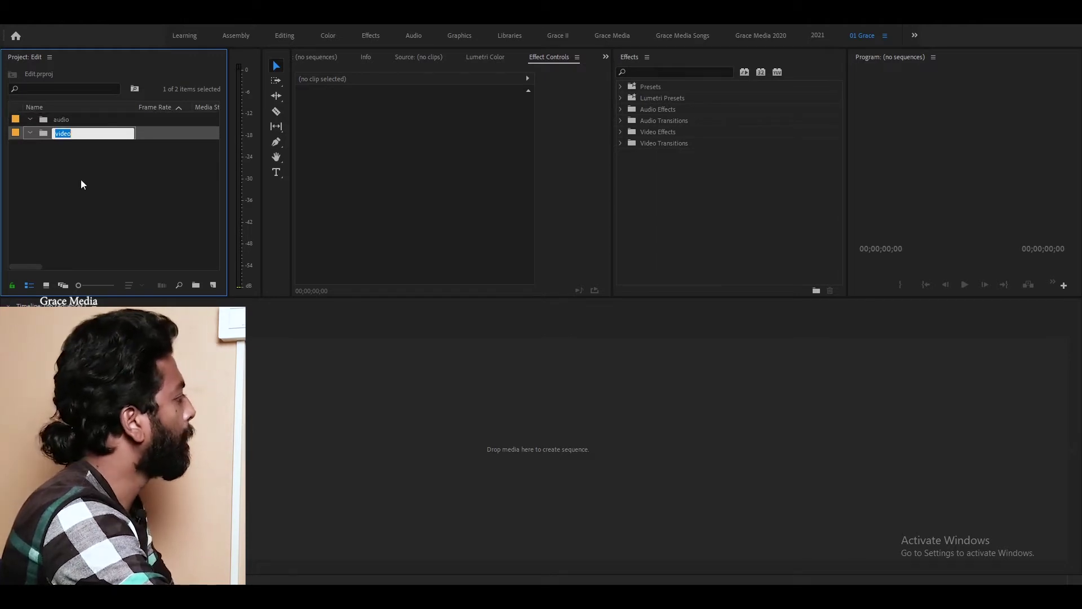
pyautogui.click(85, 181)
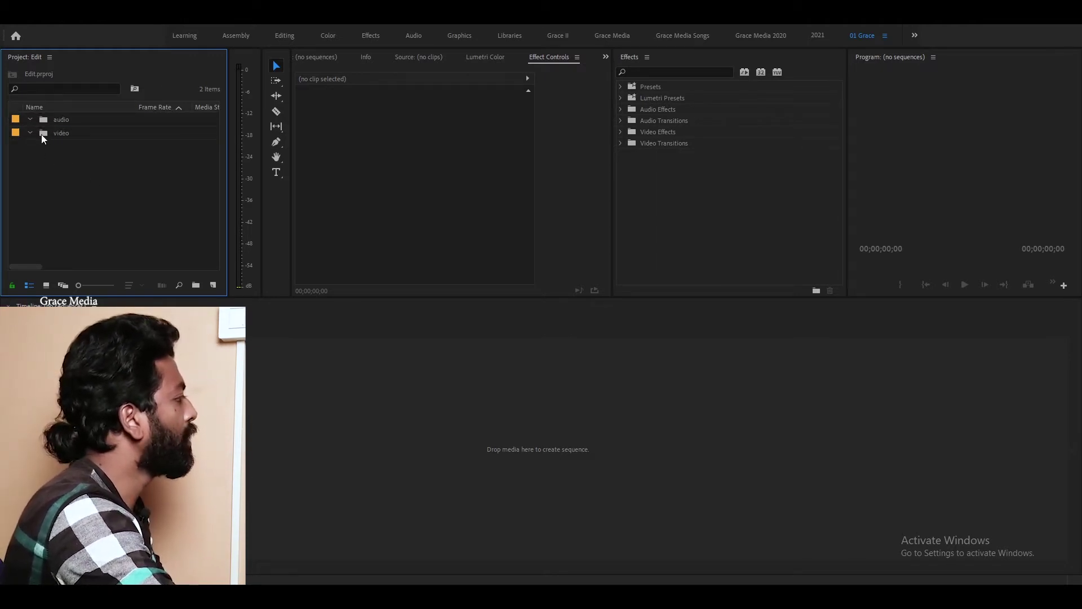
pyautogui.doubleClick(111, 163)
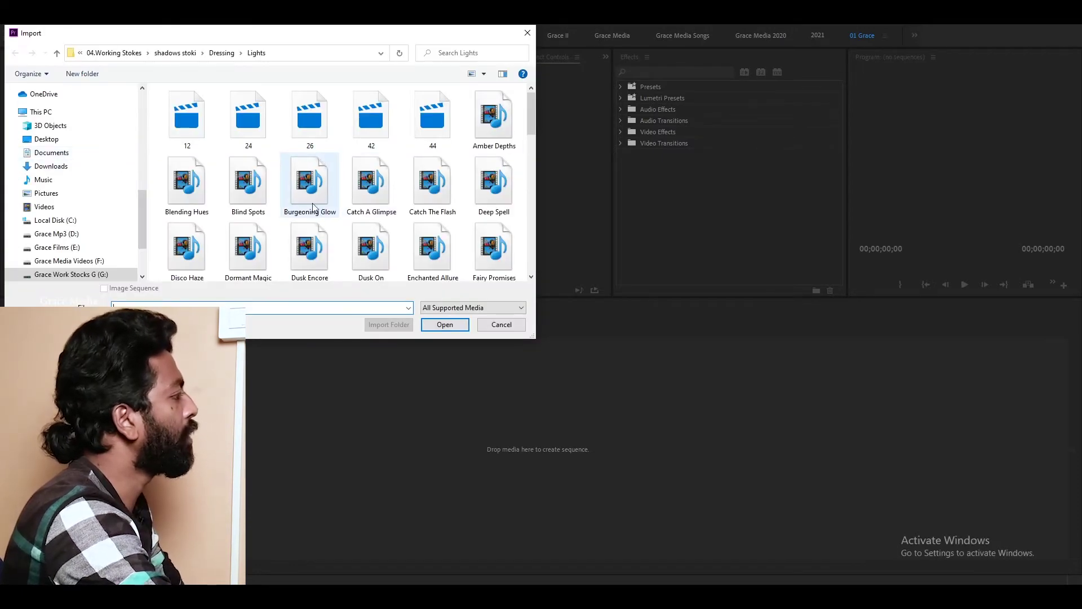
pyautogui.press('Escape')
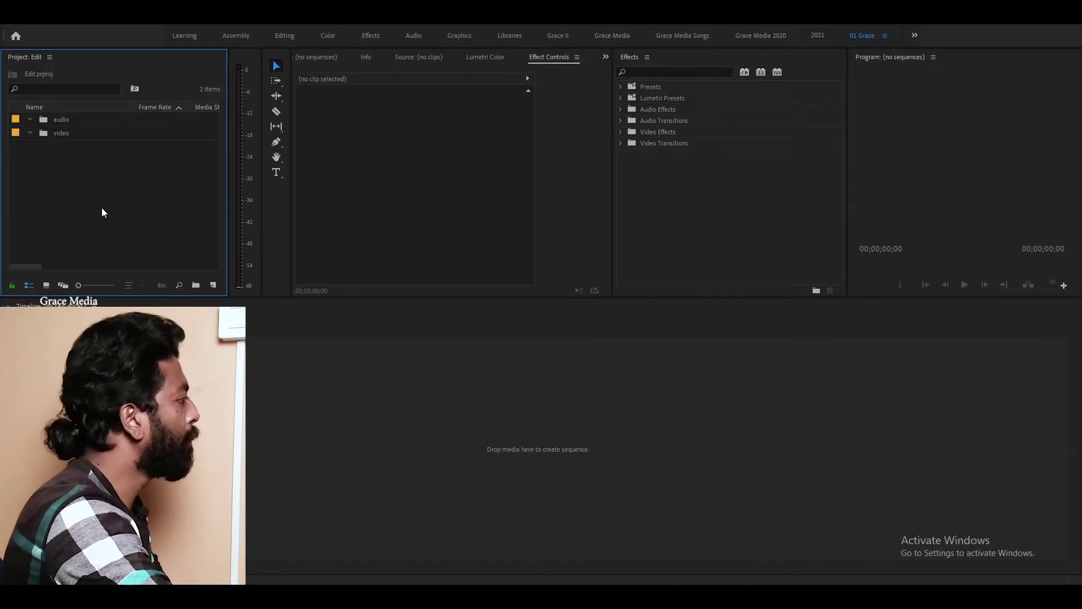
pyautogui.click(9, 19)
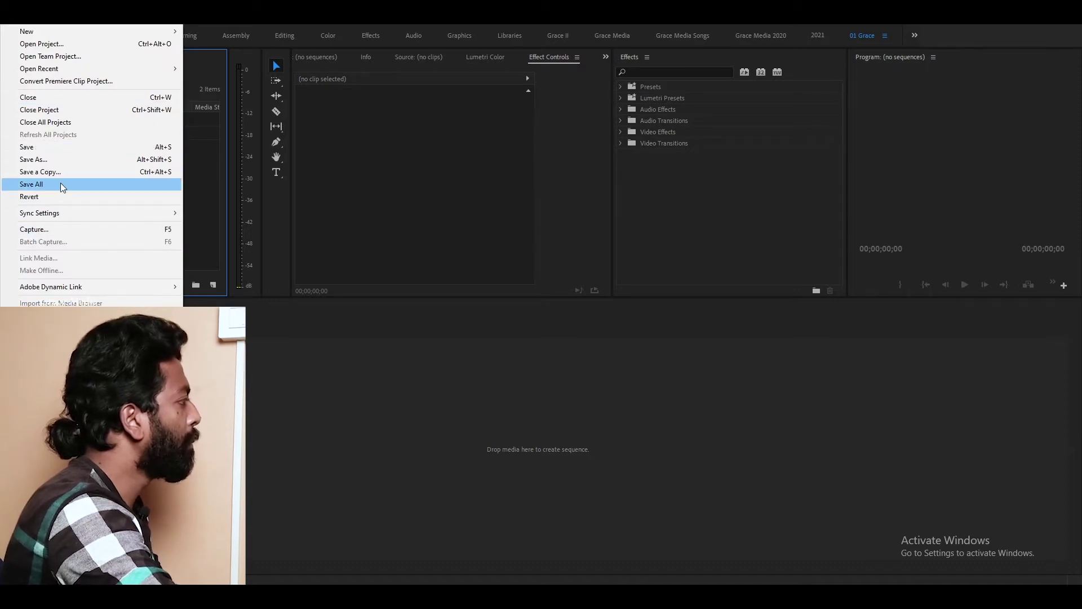
pyautogui.click(57, 315)
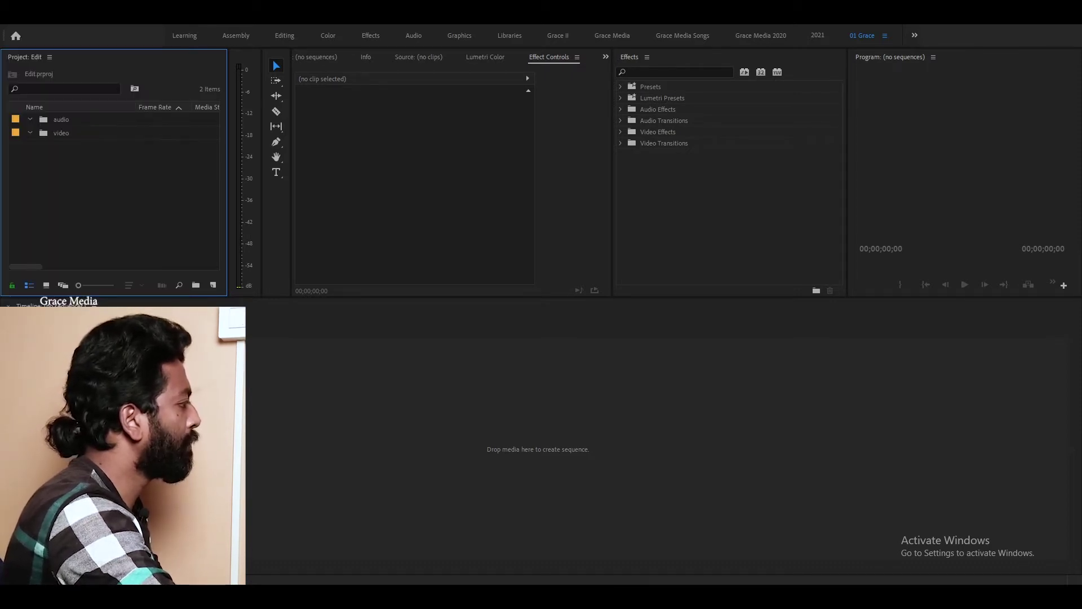
pyautogui.click(528, 33)
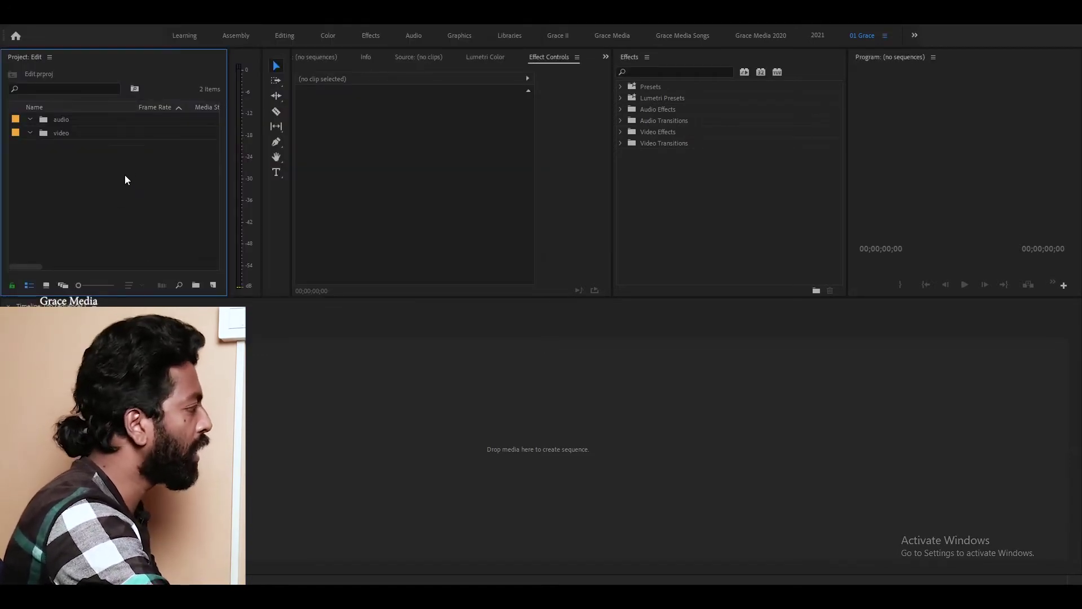
# Examine the keyboard shortcut assignments and leave them without making changes
pyautogui.click(29, 24)
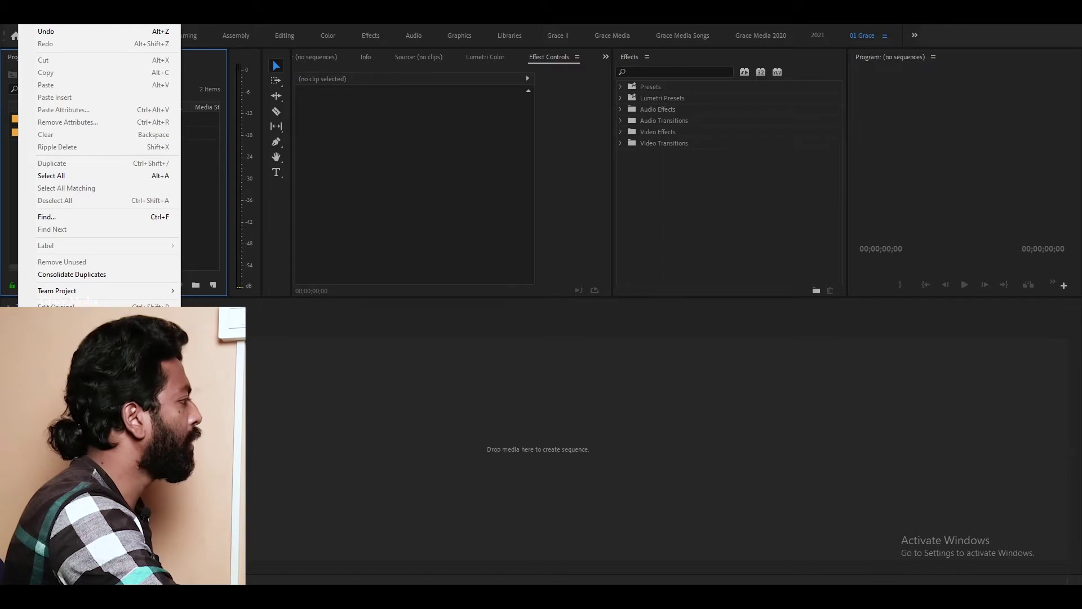
pyautogui.click(69, 348)
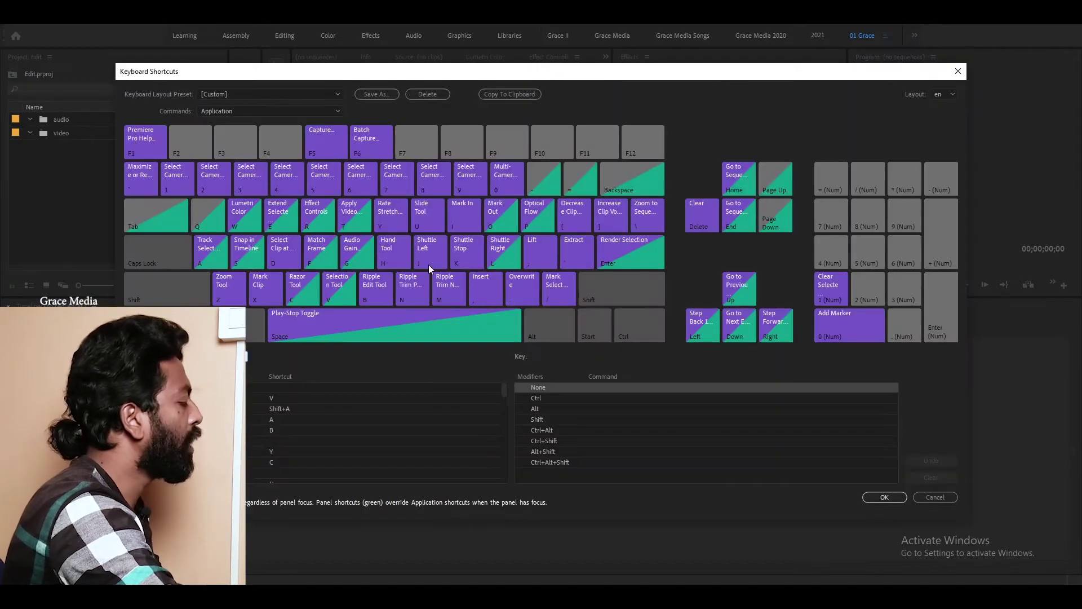
pyautogui.click(958, 71)
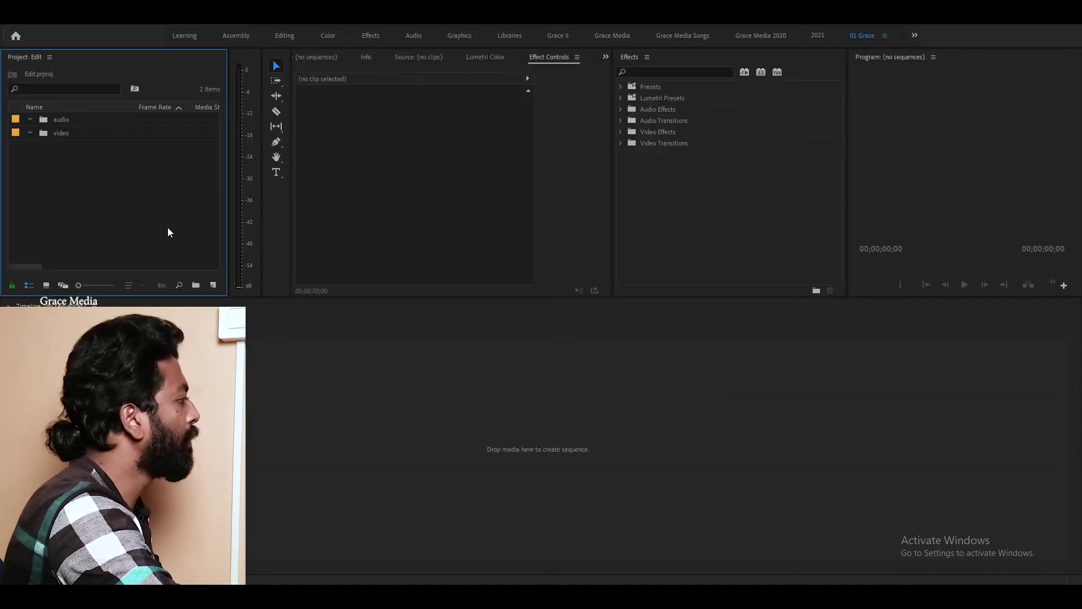
pyautogui.click(42, 137)
pyautogui.click(66, 150)
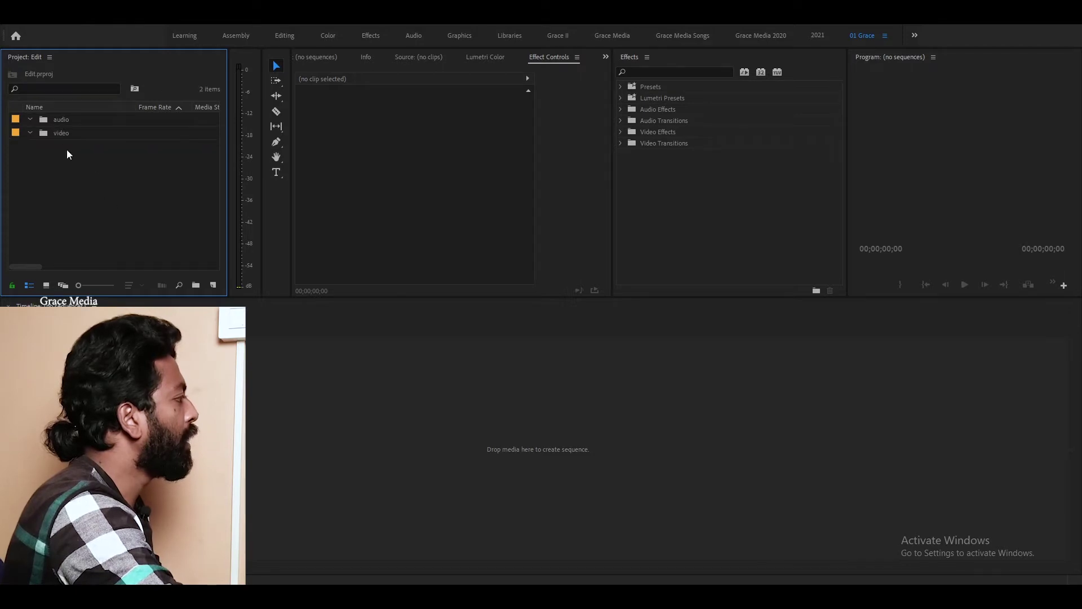
# Import all the clips from the folder H:\Youtube Chanal\01.05.2017 Neyyar Dam\Cap\neyyardam into the video bin
pyautogui.doubleClick(41, 134)
pyautogui.doubleClick(94, 153)
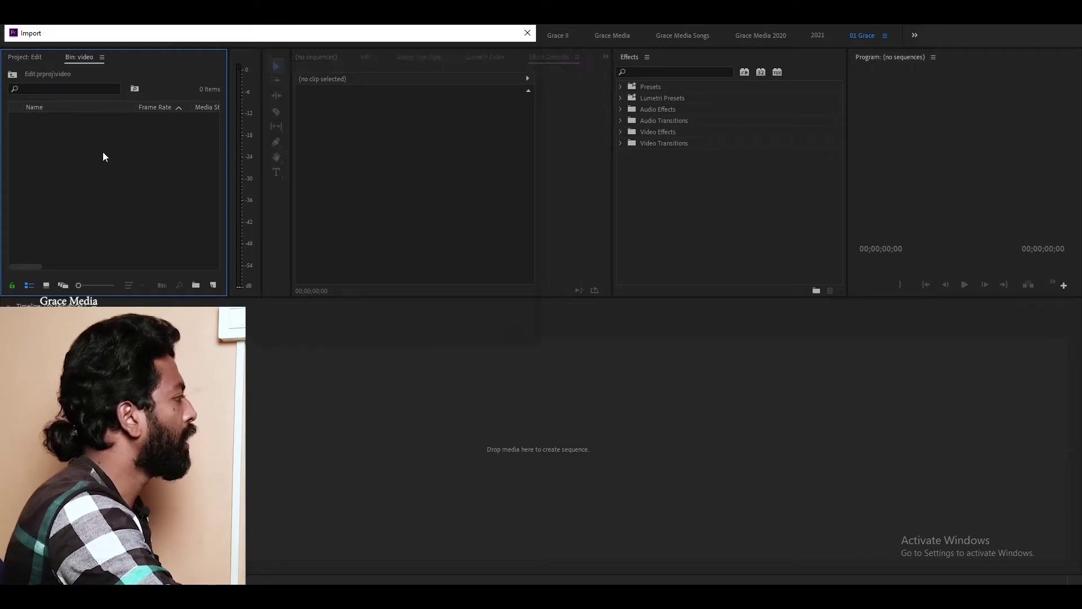
pyautogui.scroll(-2, 89, 237)
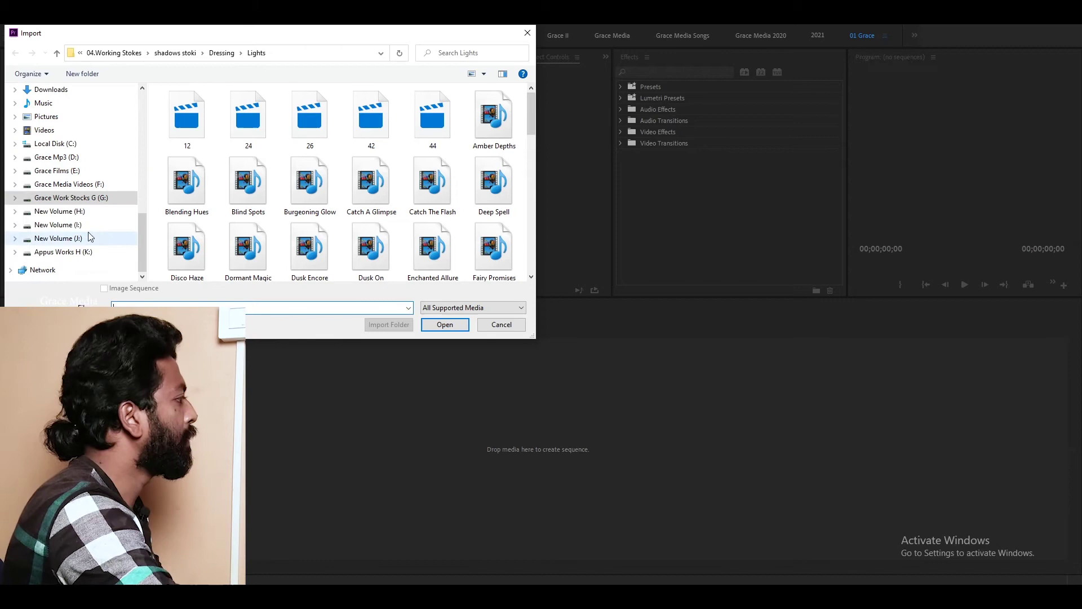
pyautogui.click(63, 211)
pyautogui.doubleClick(189, 189)
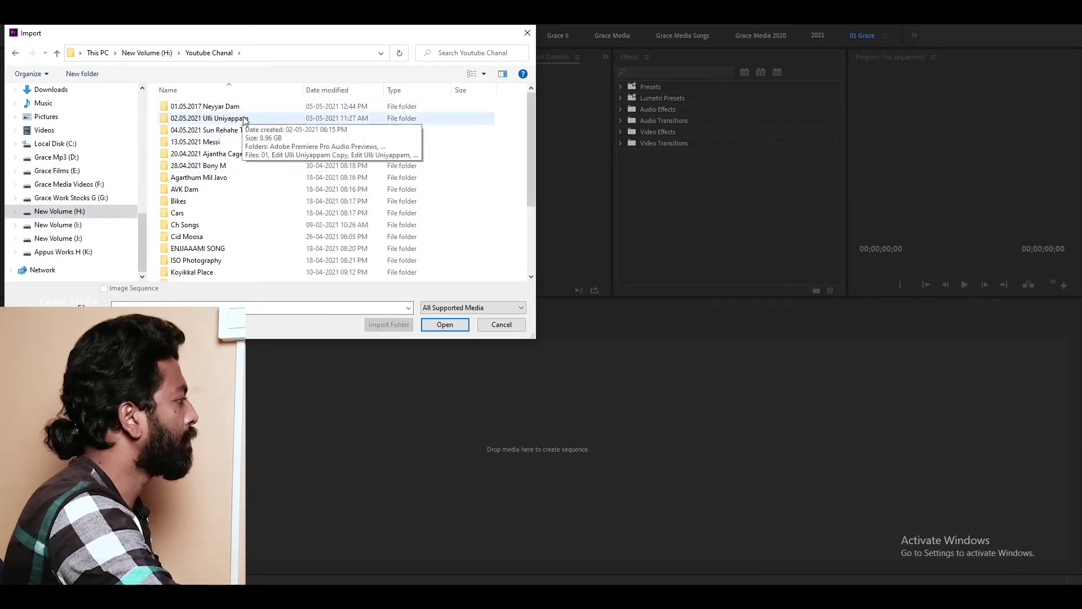
pyautogui.doubleClick(226, 107)
pyautogui.click(176, 119)
pyautogui.doubleClick(177, 119)
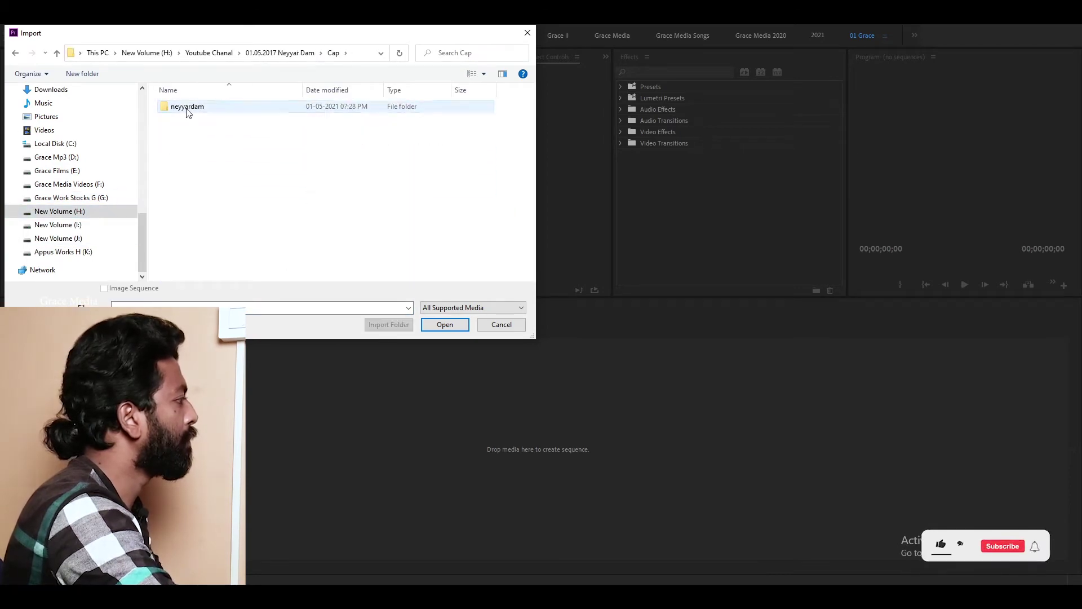
pyautogui.doubleClick(186, 109)
pyautogui.hotkey('ctrl', 'a')
pyautogui.click(459, 326)
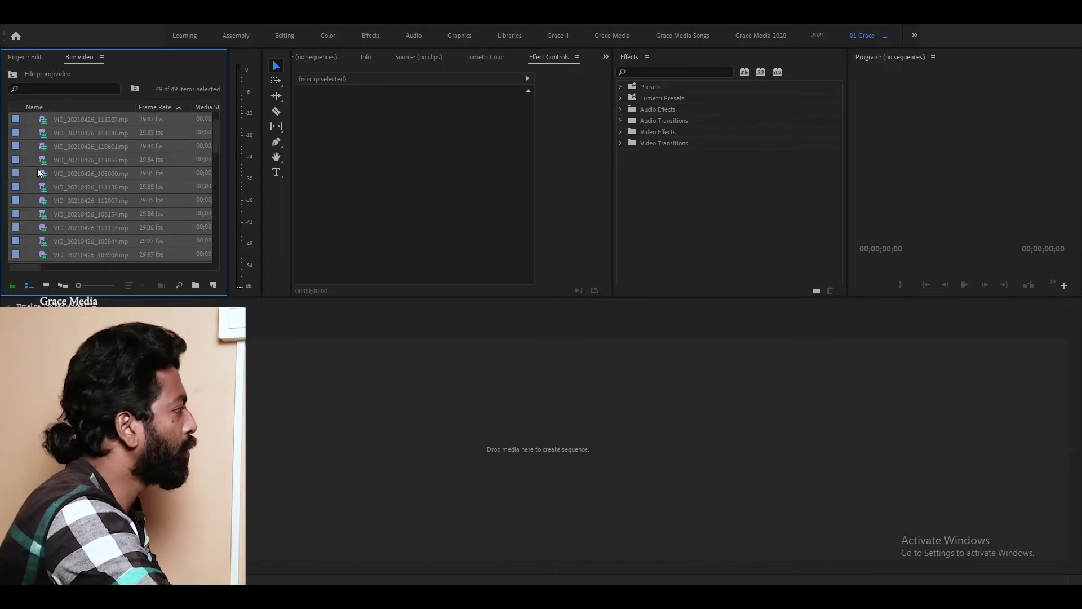
# Look through the list of imported clips in the video bin
pyautogui.scroll(1, 149, 186)
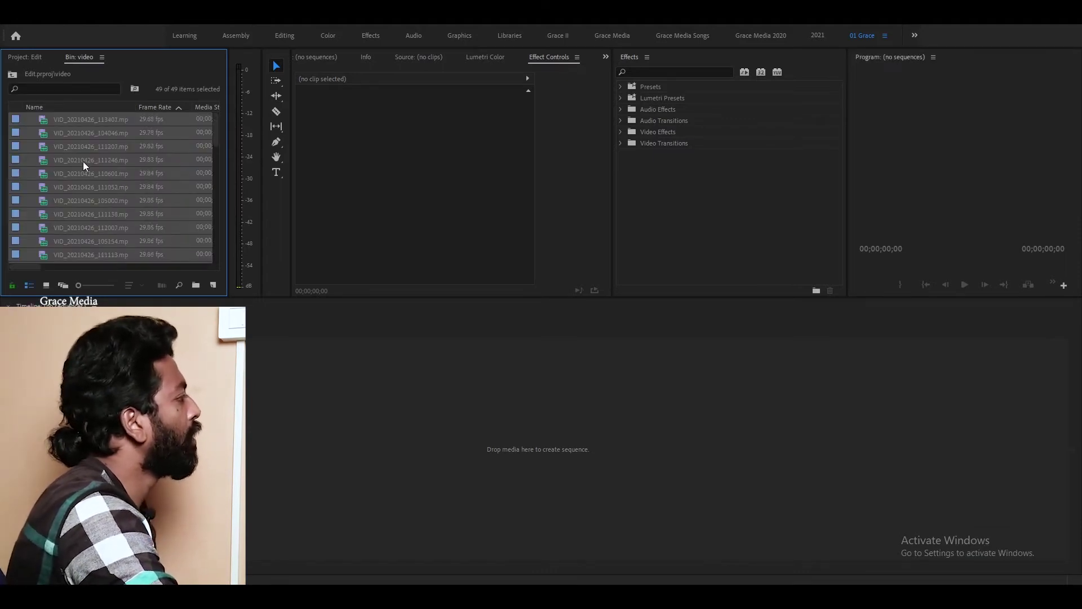
pyautogui.click(79, 124)
pyautogui.click(85, 137)
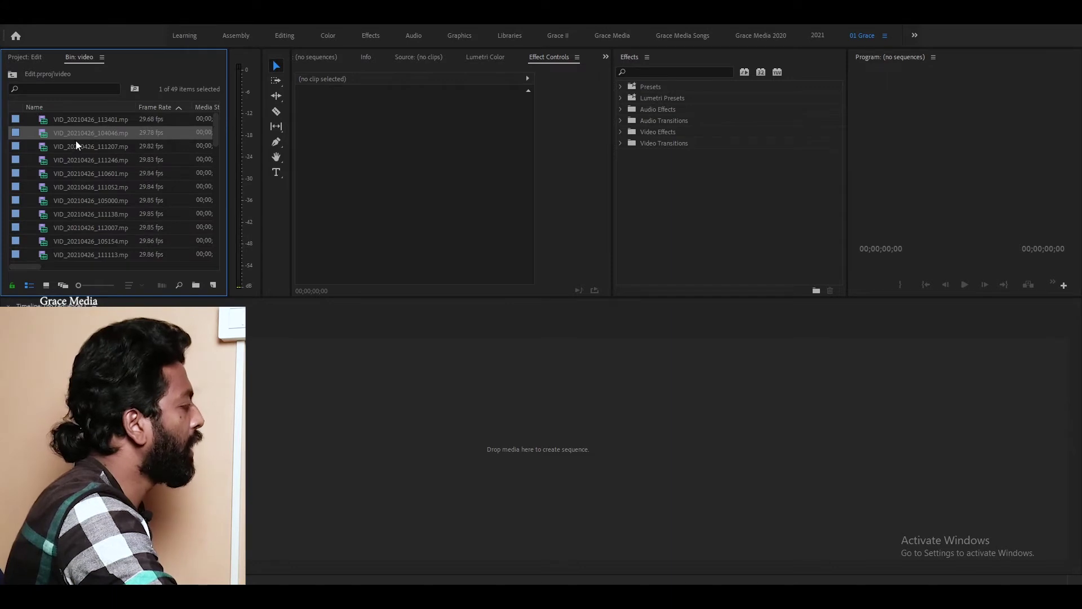
pyautogui.scroll(-10, 93, 169)
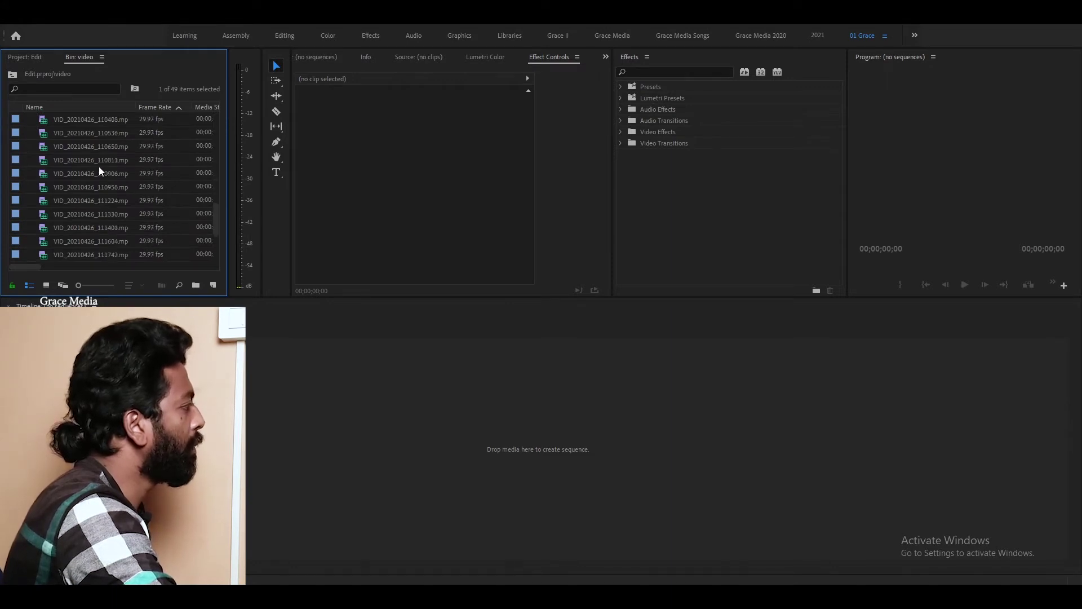
pyautogui.scroll(5, 113, 173)
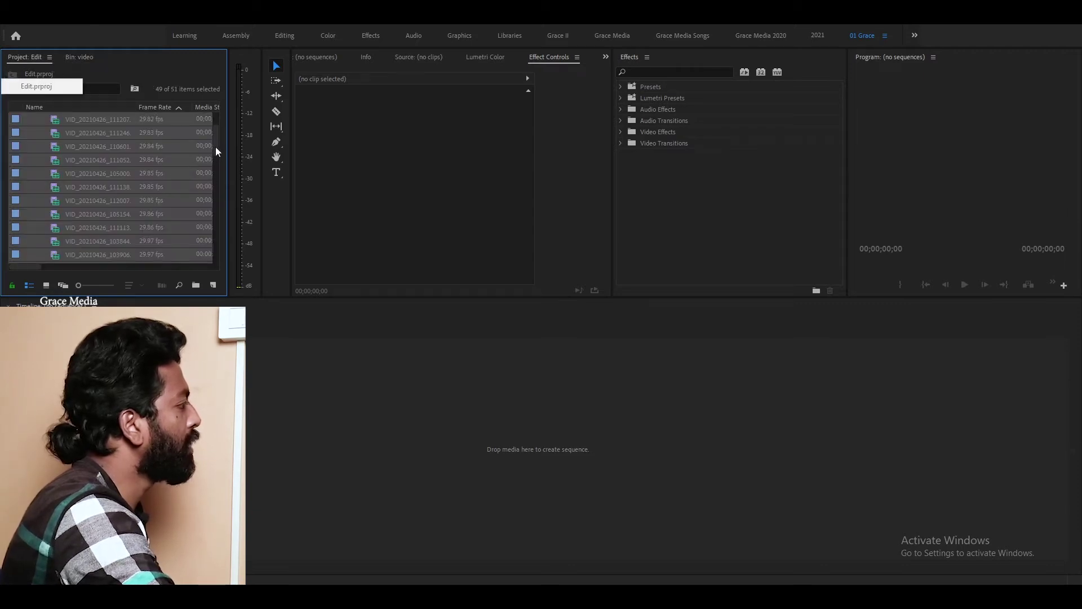
# Collapse the video bin in the project's item list and open the audio bin in its own tab
pyautogui.moveTo(217, 148); pyautogui.dragTo(217, 124)
pyautogui.click(31, 135)
pyautogui.click(48, 121)
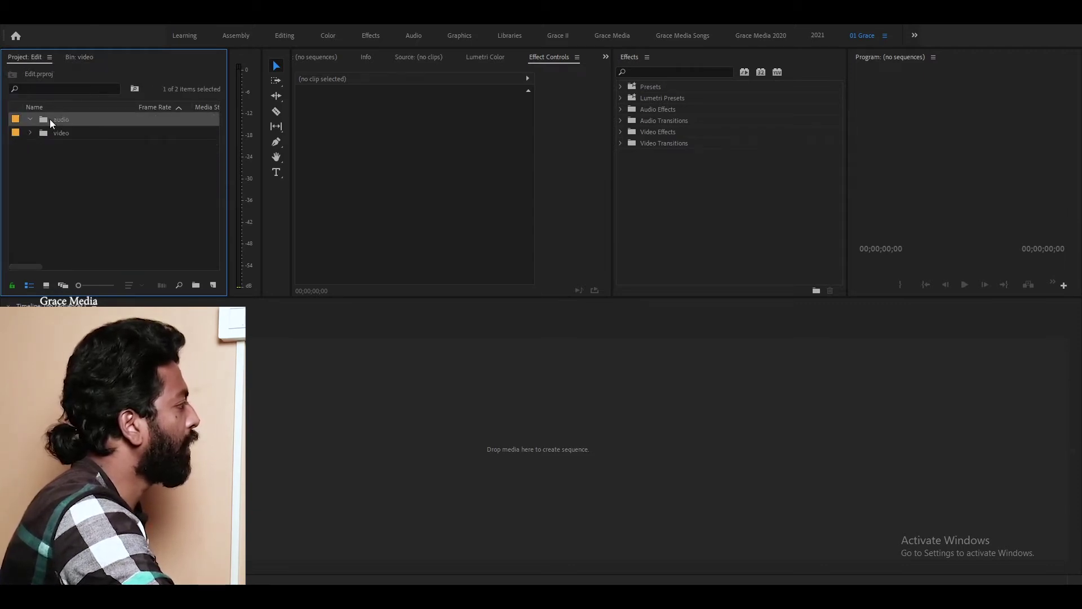
pyautogui.press('Return')
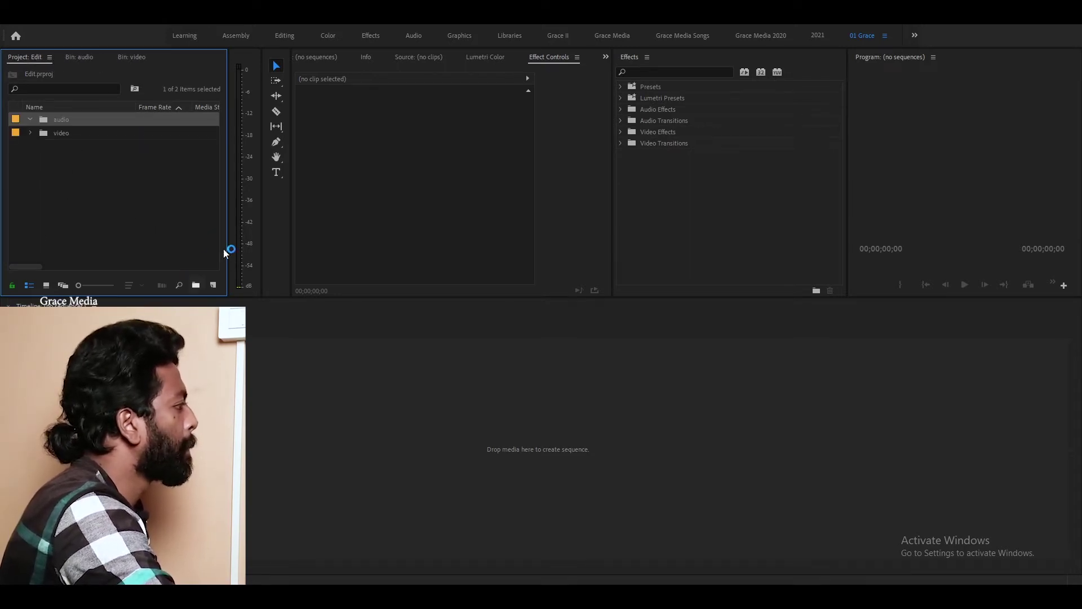
pyautogui.click(142, 215)
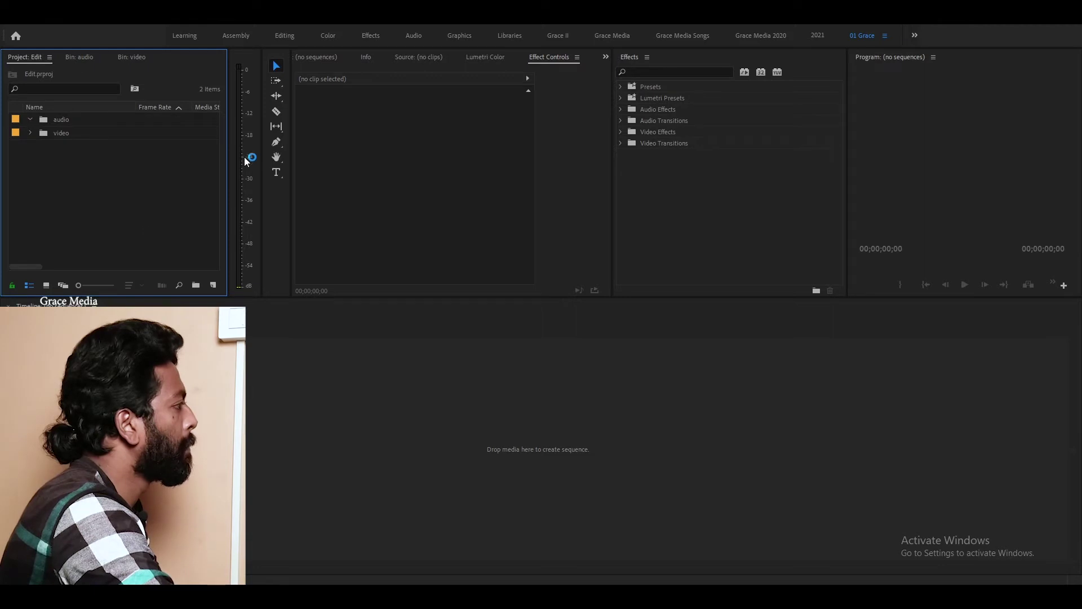
# Widen the audio meters panel and activate the Selection tool
pyautogui.click(257, 209)
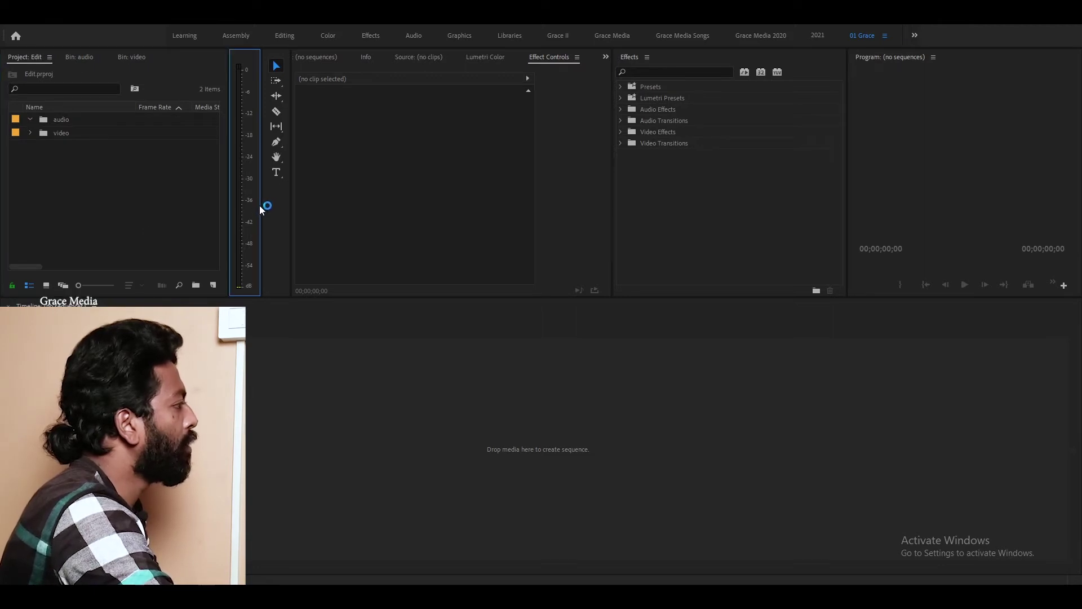
pyautogui.moveTo(262, 207); pyautogui.dragTo(286, 207)
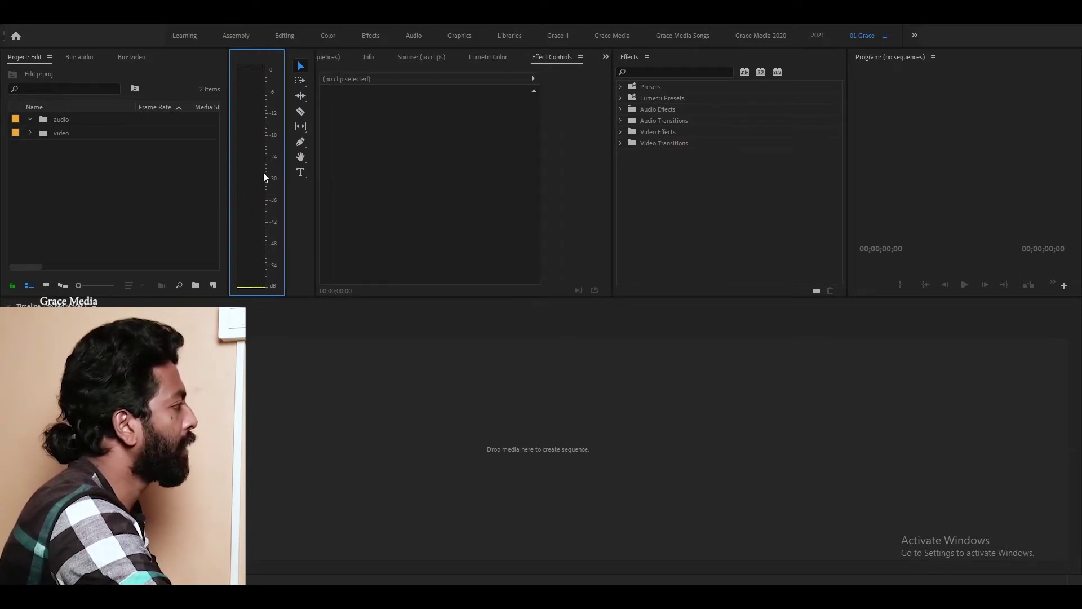
pyautogui.click(302, 68)
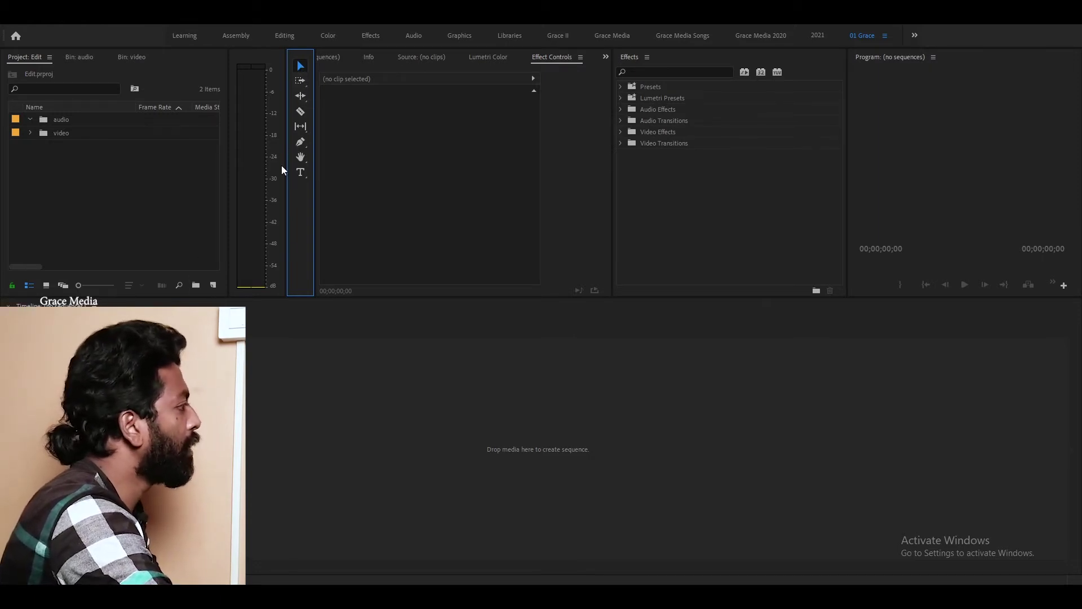
pyautogui.click(379, 179)
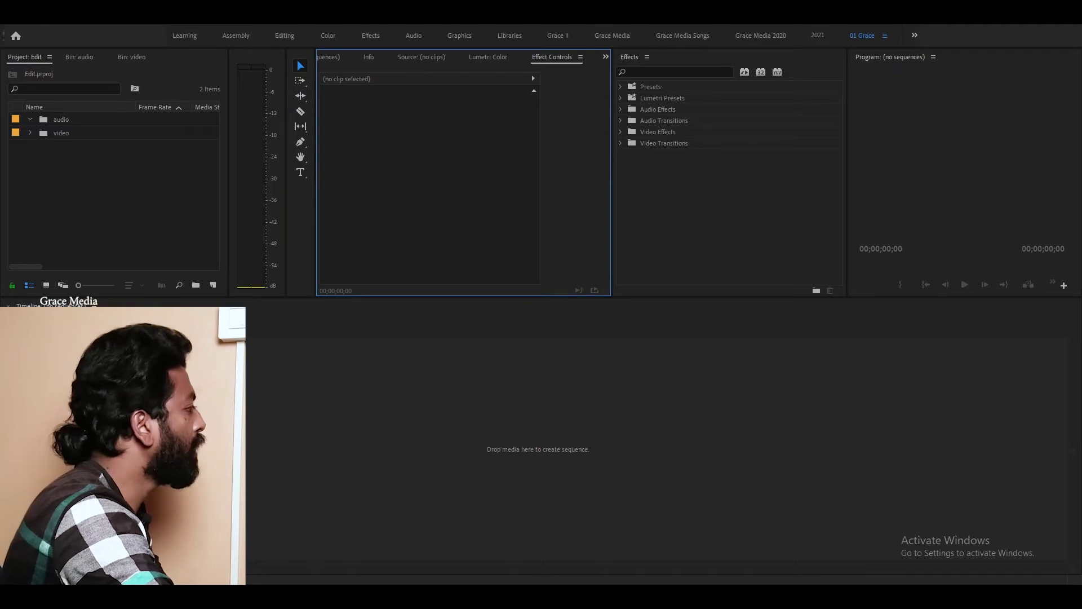
pyautogui.click(299, 397)
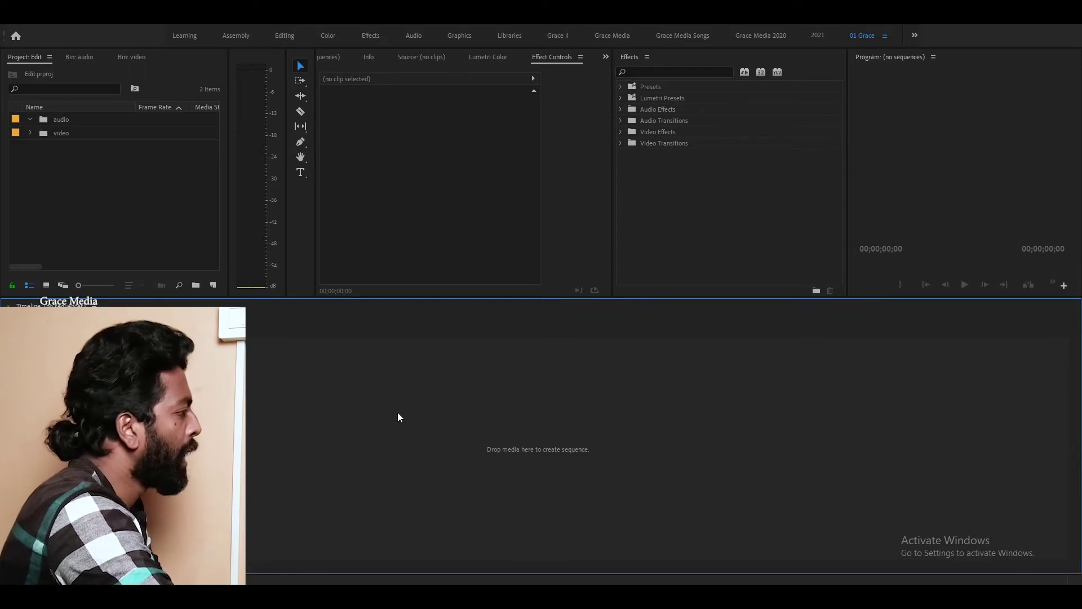
pyautogui.click(29, 133)
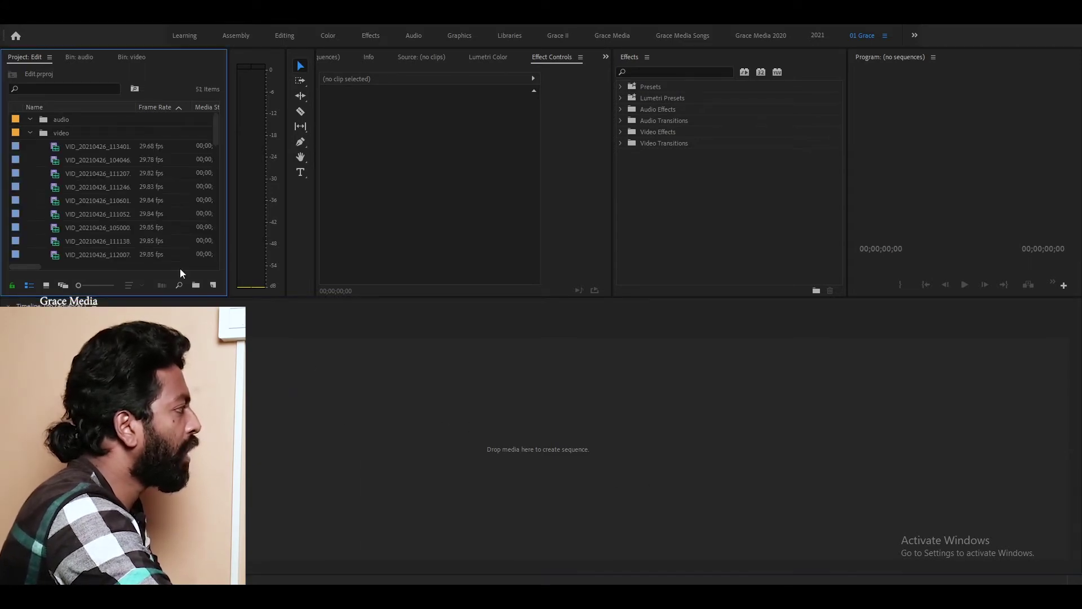
pyautogui.click(30, 134)
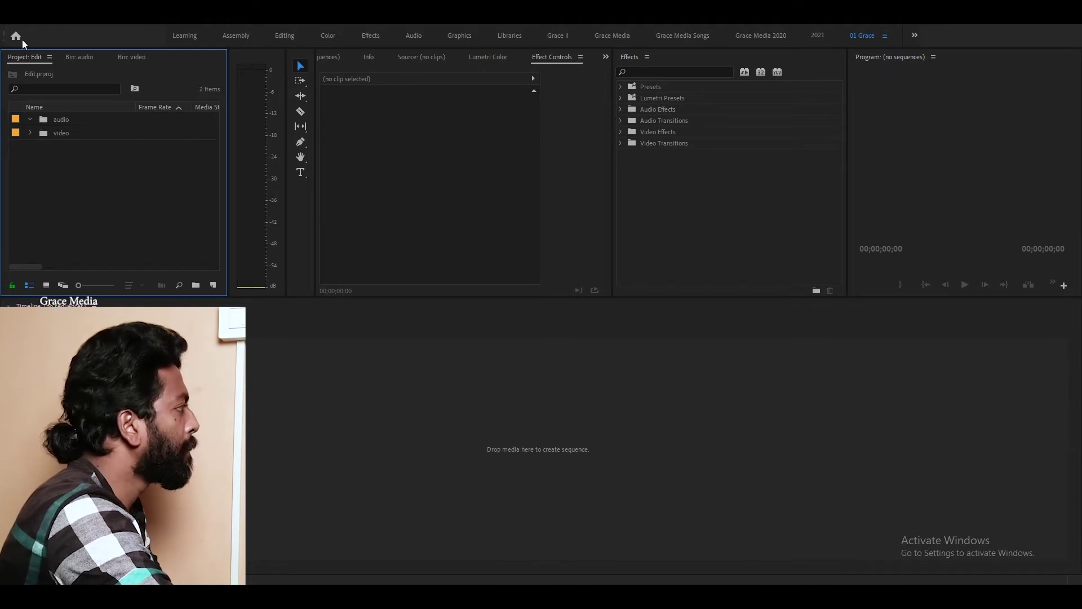
# Create a new sequence from the DV - PAL Widescreen 48kHz preset, keeping the name Sequence 02
pyautogui.click(11, 14)
pyautogui.moveTo(150, 32)
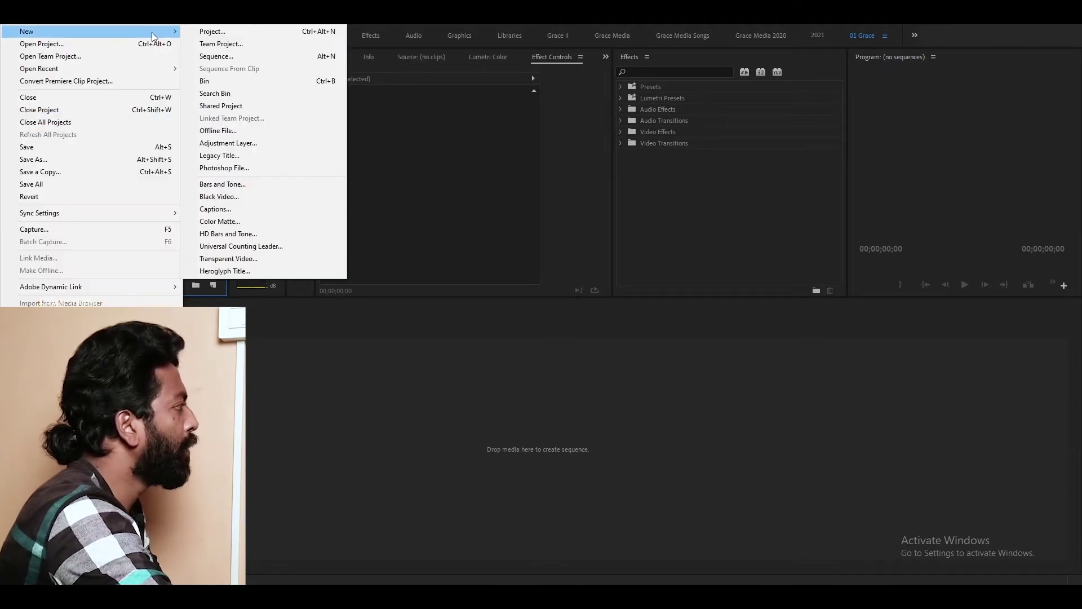
pyautogui.click(226, 57)
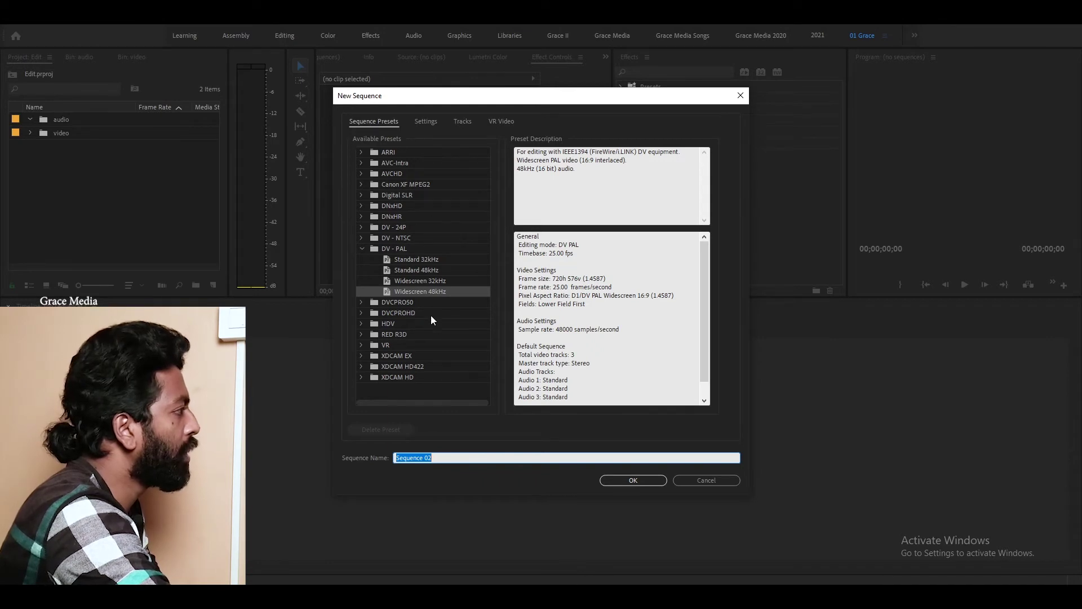
pyautogui.click(428, 121)
pyautogui.click(462, 121)
pyautogui.click(501, 121)
pyautogui.click(374, 121)
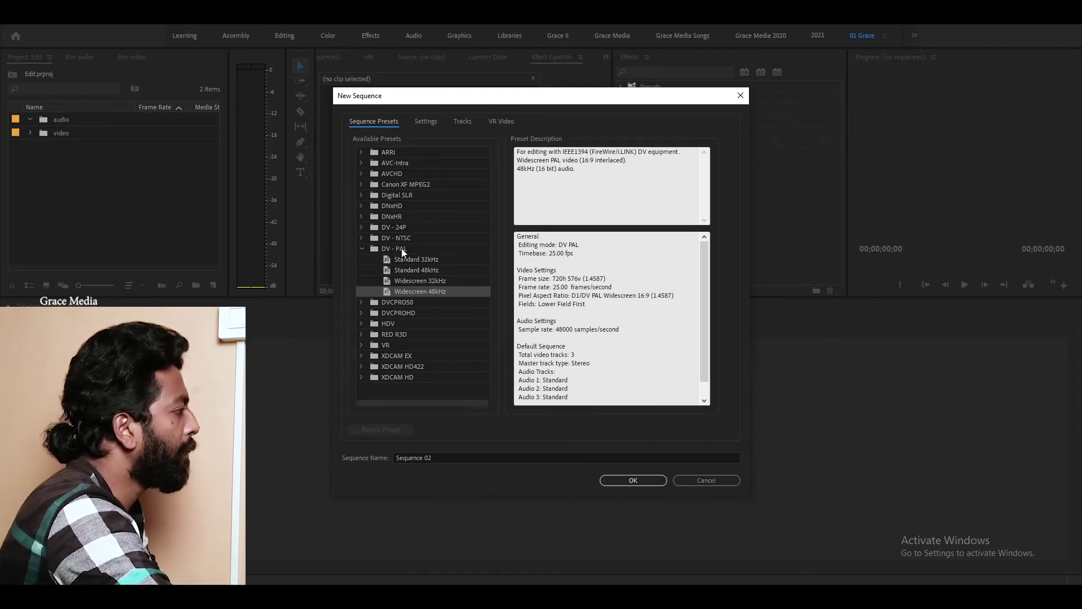
pyautogui.click(630, 485)
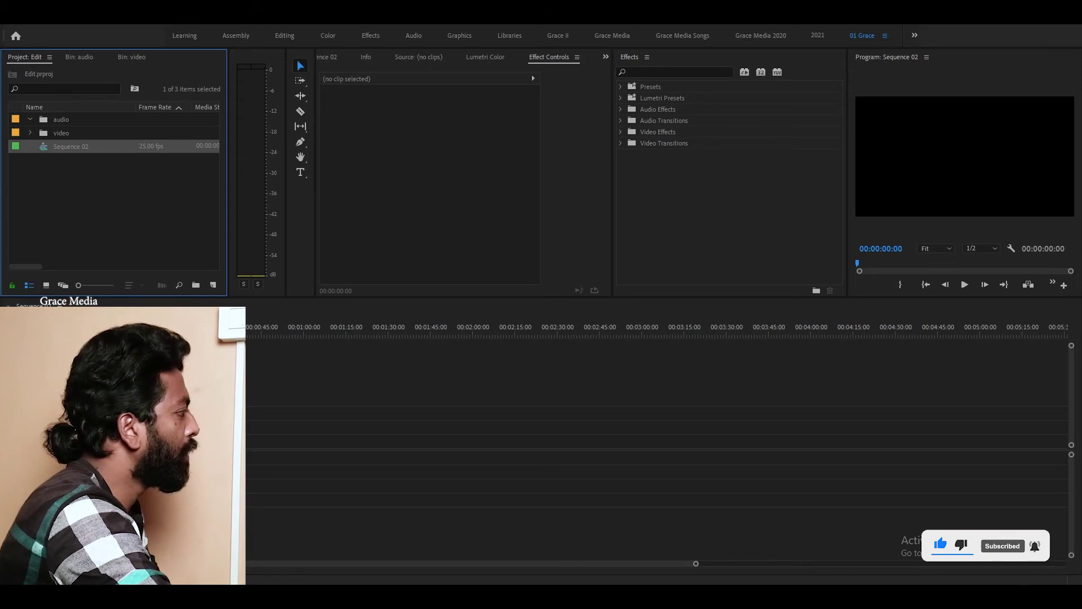
# Place the whole video bin in the sequence at about 00:01:57:15 and change the sequence settings to match the clips
pyautogui.click(173, 331)
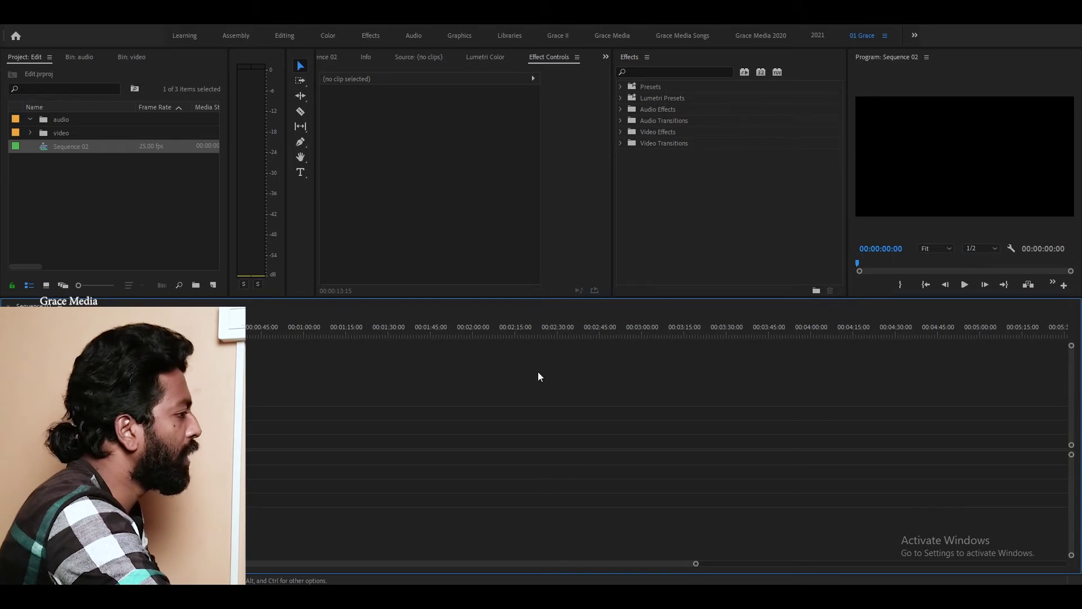
pyautogui.click(29, 133)
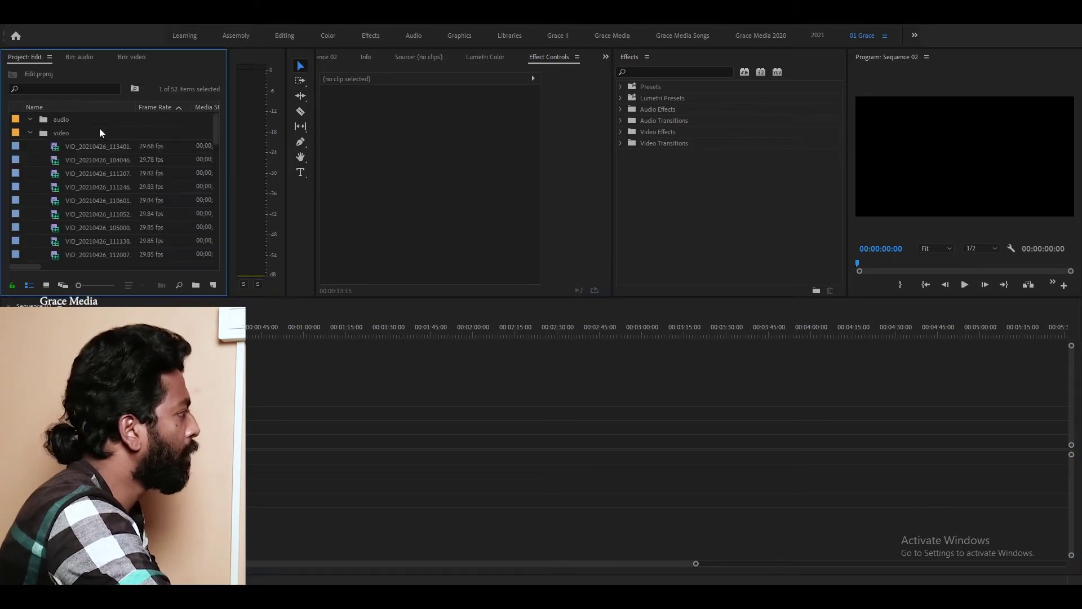
pyautogui.click(30, 133)
pyautogui.moveTo(423, 418); pyautogui.dragTo(467, 461)
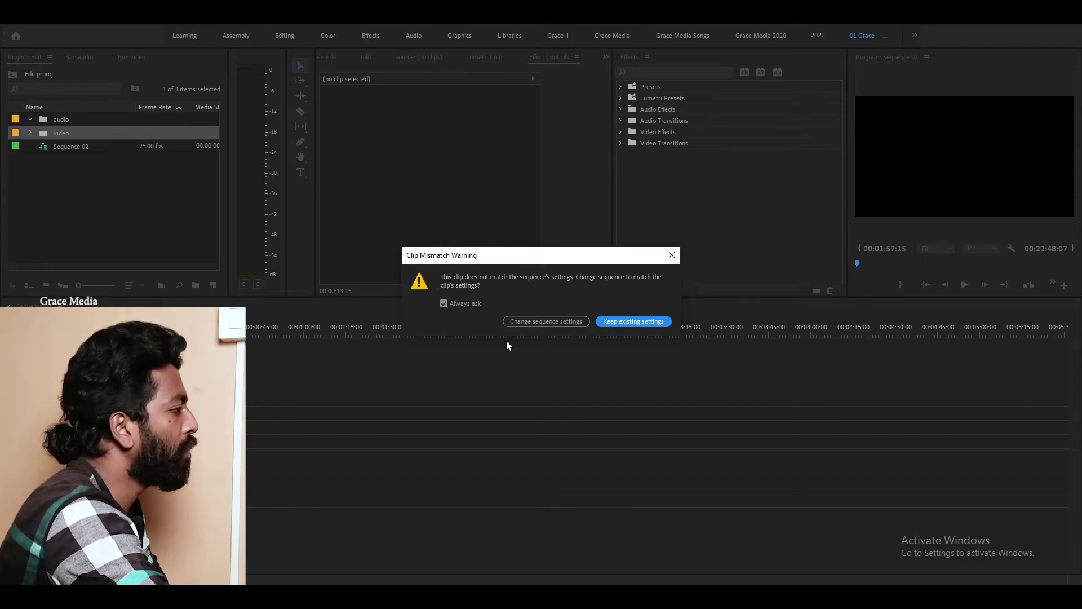
pyautogui.click(547, 324)
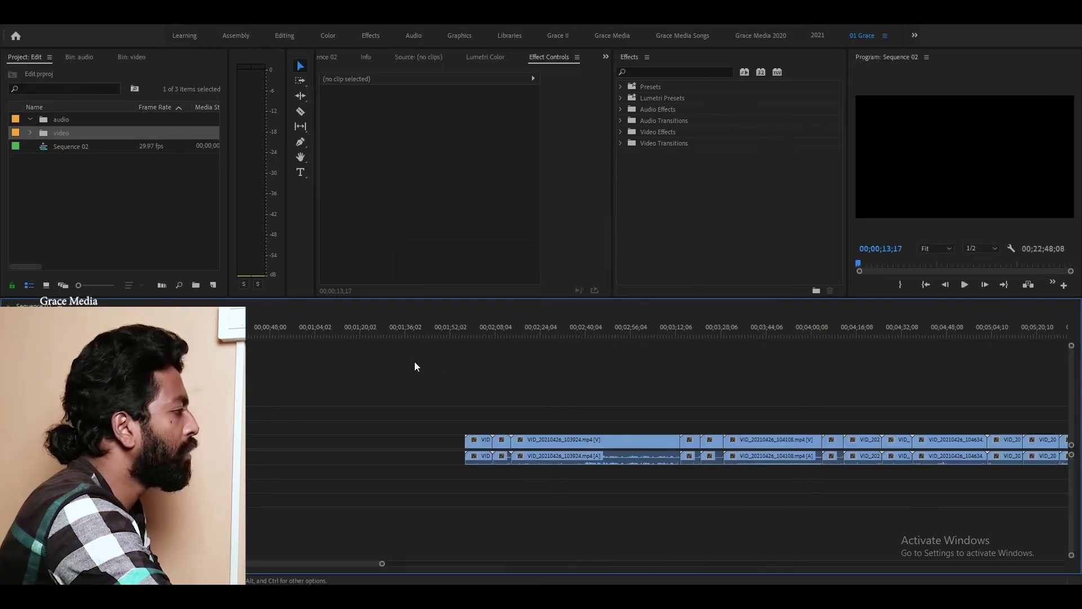
# Move the playhead to 00;02;04;06 in the first clip and fit the whole row of clips in the timeline view
pyautogui.click(443, 331)
pyautogui.click(484, 328)
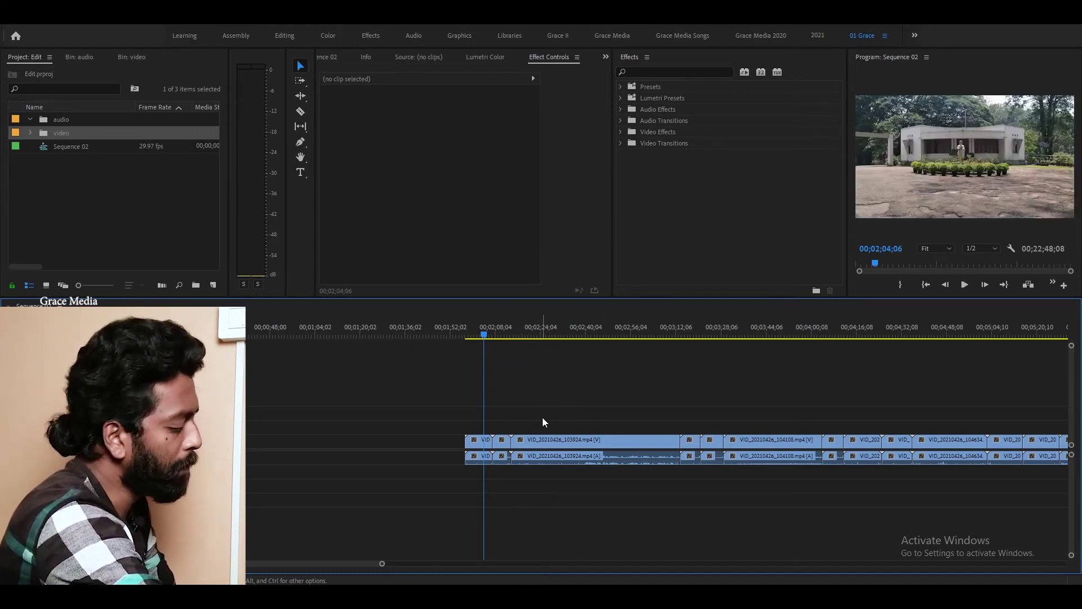
pyautogui.press('-')
pyautogui.press('-')
pyautogui.press('=')
pyautogui.press('-')
pyautogui.press('-')
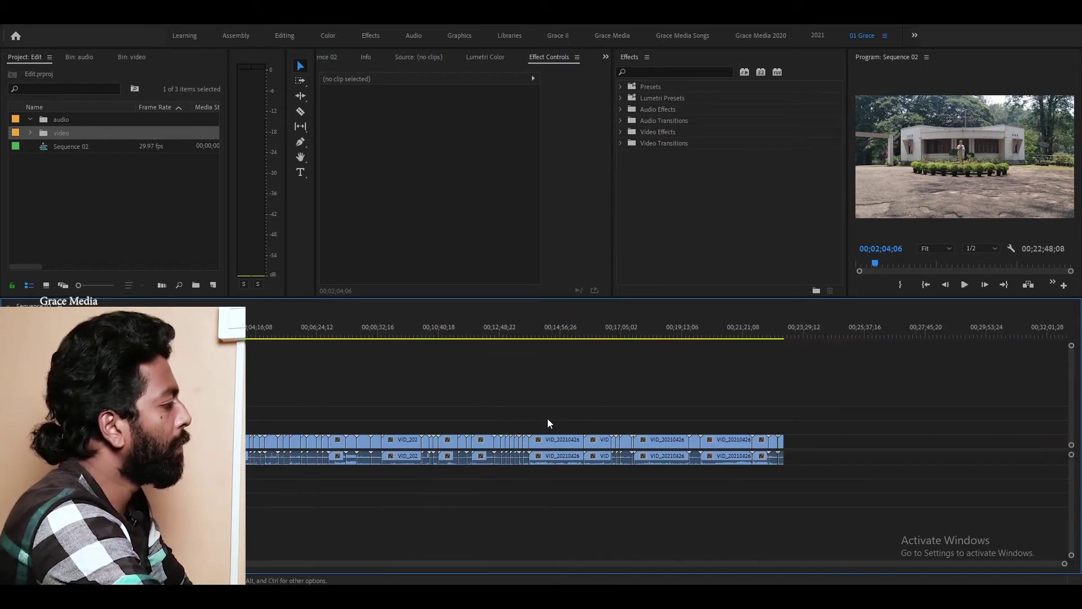
# Jump the playhead forward from one edit point to the next, as far as 00;05;15;18
pyautogui.press('Down')
pyautogui.press('Down')
pyautogui.press('Down')
pyautogui.press('Down')
pyautogui.press('Down')
pyautogui.press('Down')
pyautogui.press('Down')
pyautogui.press('Down')
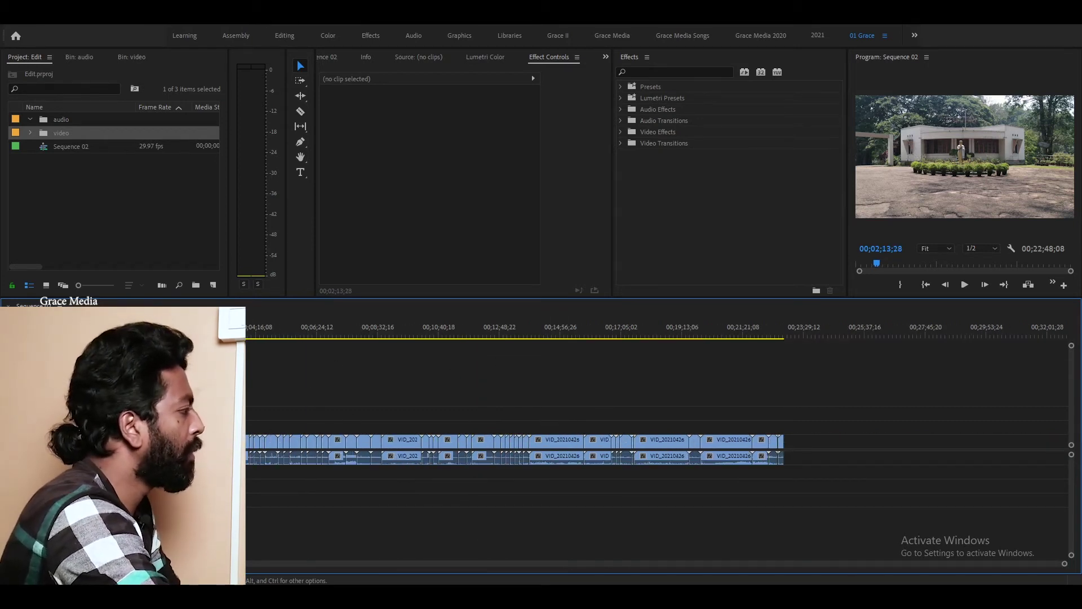
pyautogui.press('Down')
pyautogui.press('Down')
pyautogui.press('Down')
pyautogui.press('Down')
pyautogui.press('Down')
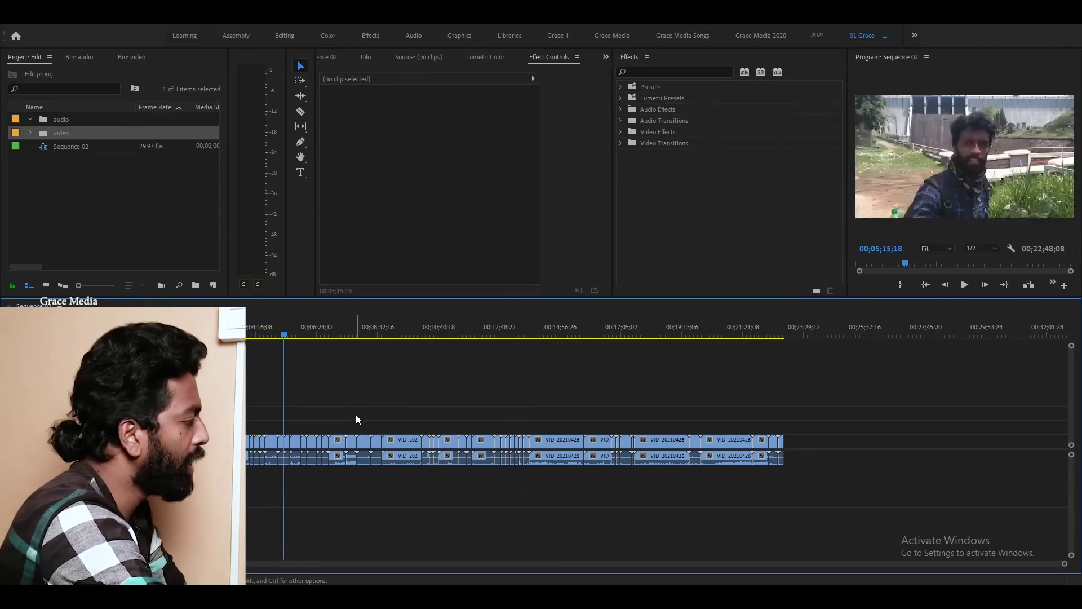
# Expand the height of all video and audio tracks in the timeline
pyautogui.press('=')
pyautogui.press('=')
pyautogui.press('=')
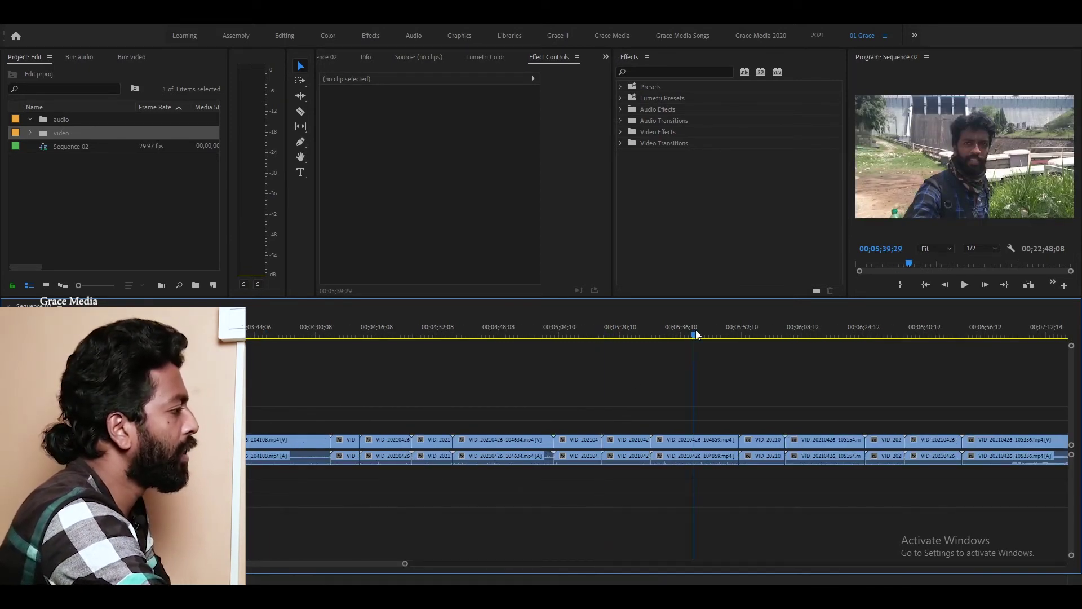
pyautogui.hotkey('shift', '=')
# Play the sequence from about 00;05;39;29 and stop playback at 00;05;42;14
pyautogui.press('space')
pyautogui.press('-')
pyautogui.press('-')
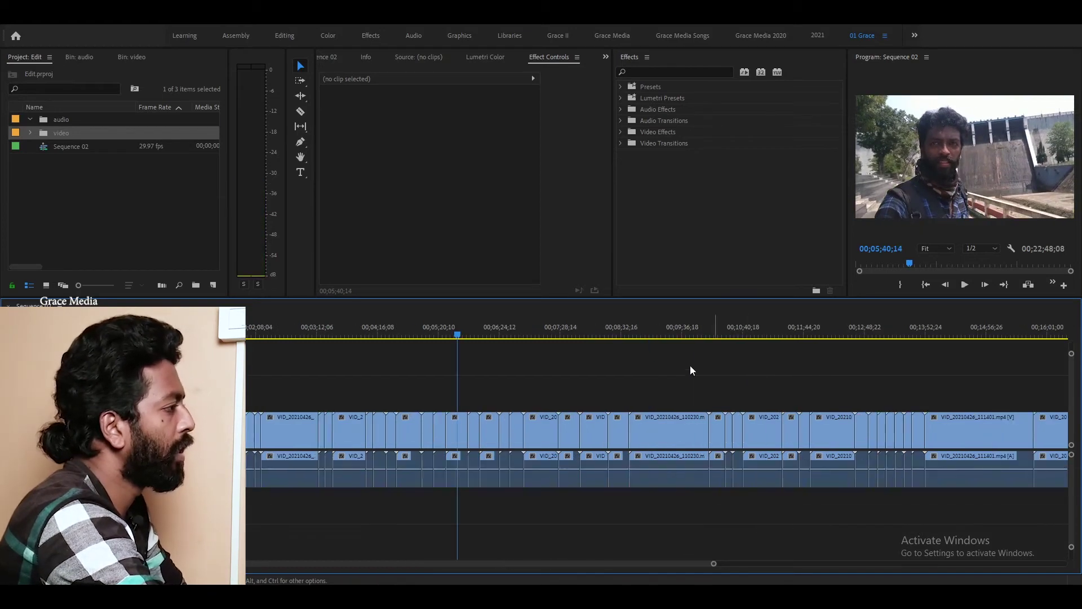
pyautogui.press('space')
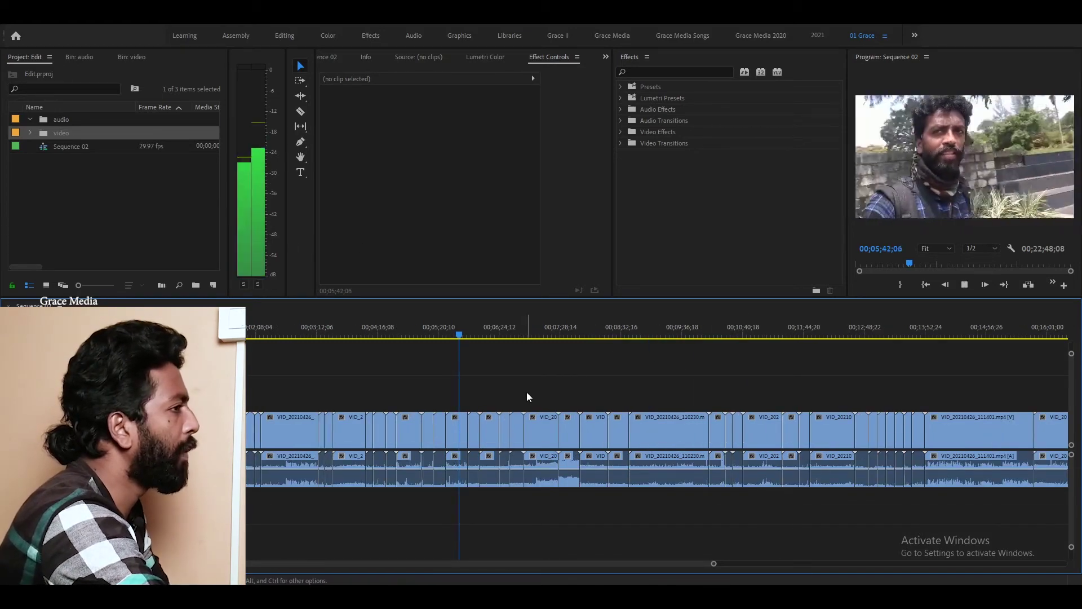
pyautogui.press('space')
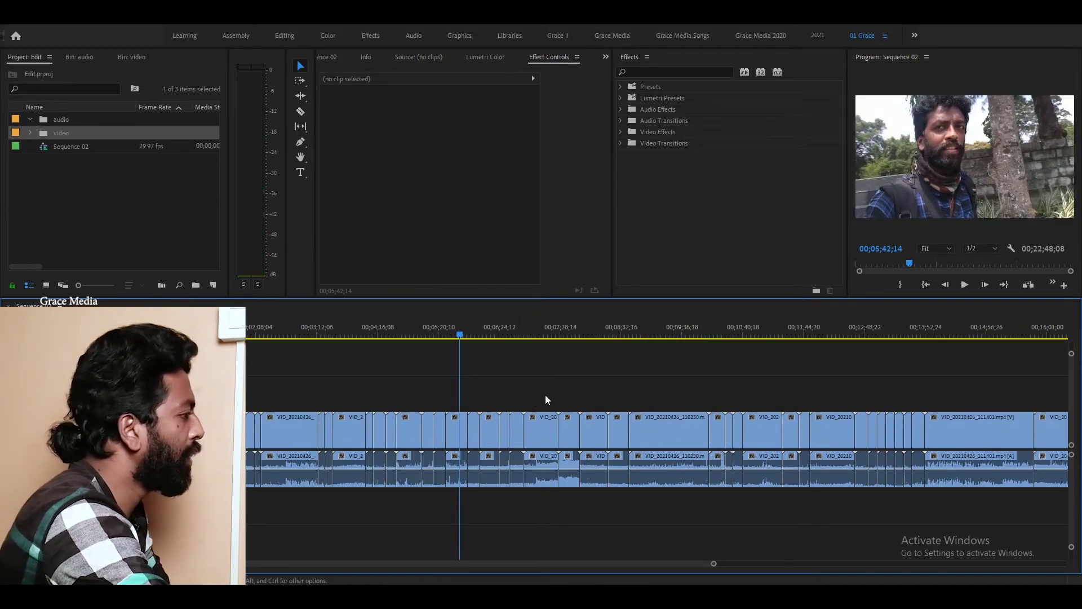
# Play the sequence from about 00;07;27 and again from about 00;07;58, and stop playback
pyautogui.press('space')
pyautogui.click(559, 324)
pyautogui.press('-')
pyautogui.press('=')
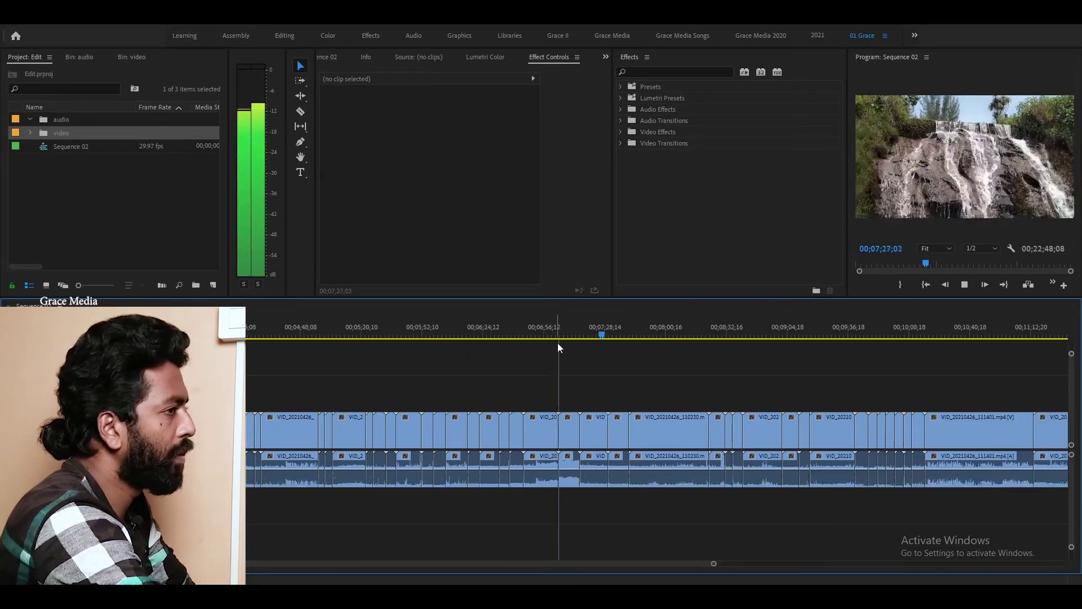
pyautogui.press('space')
pyautogui.click(662, 331)
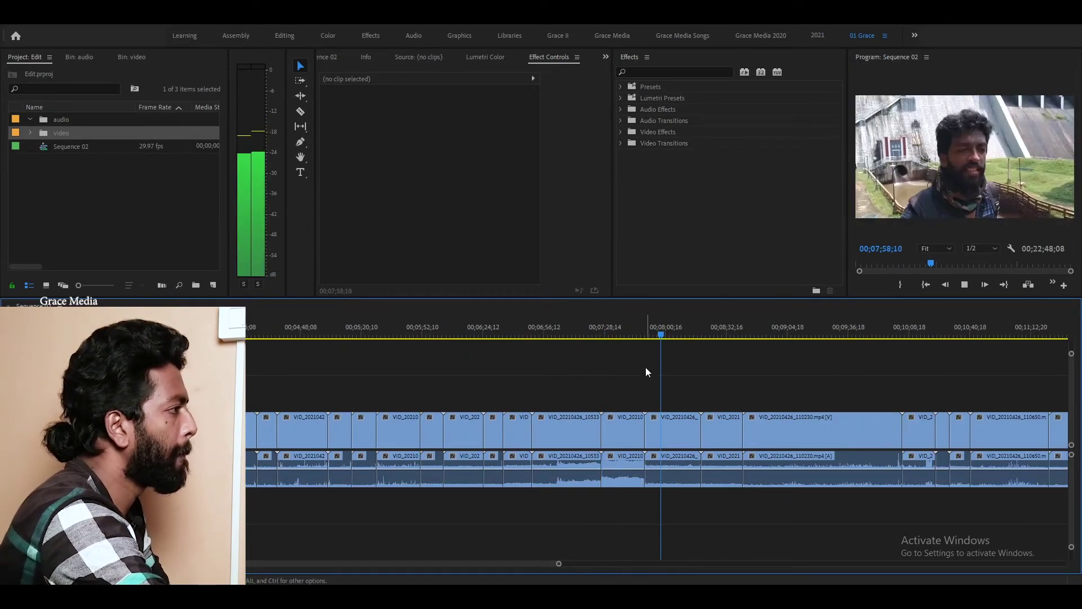
pyautogui.press('space')
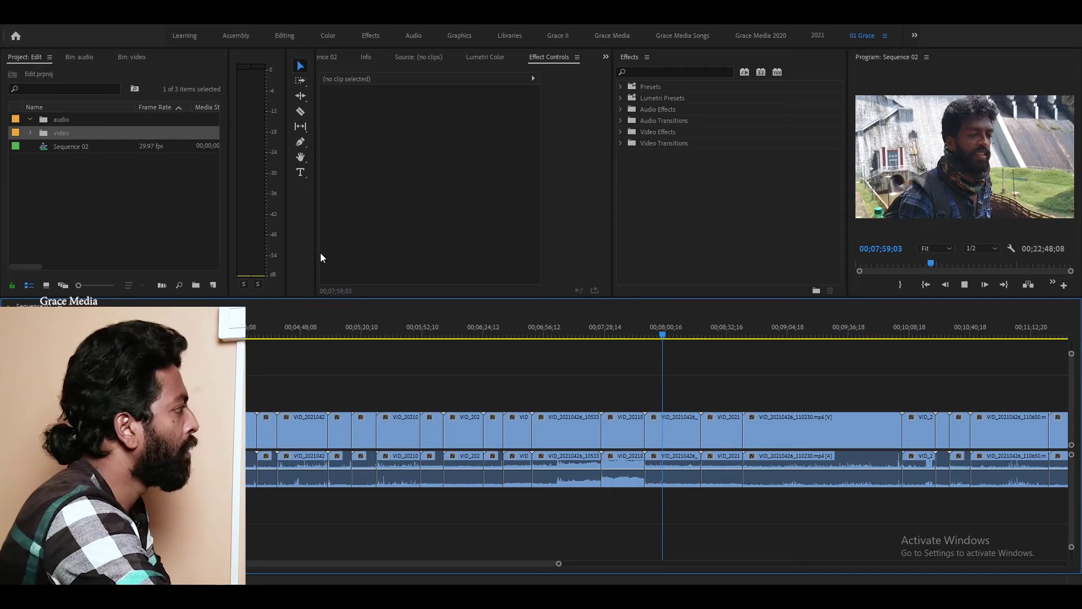
# Move the playhead back to 00;02;38;29, inside the clip VID_20210426_103924.mp4
pyautogui.click(192, 333)
pyautogui.press('-')
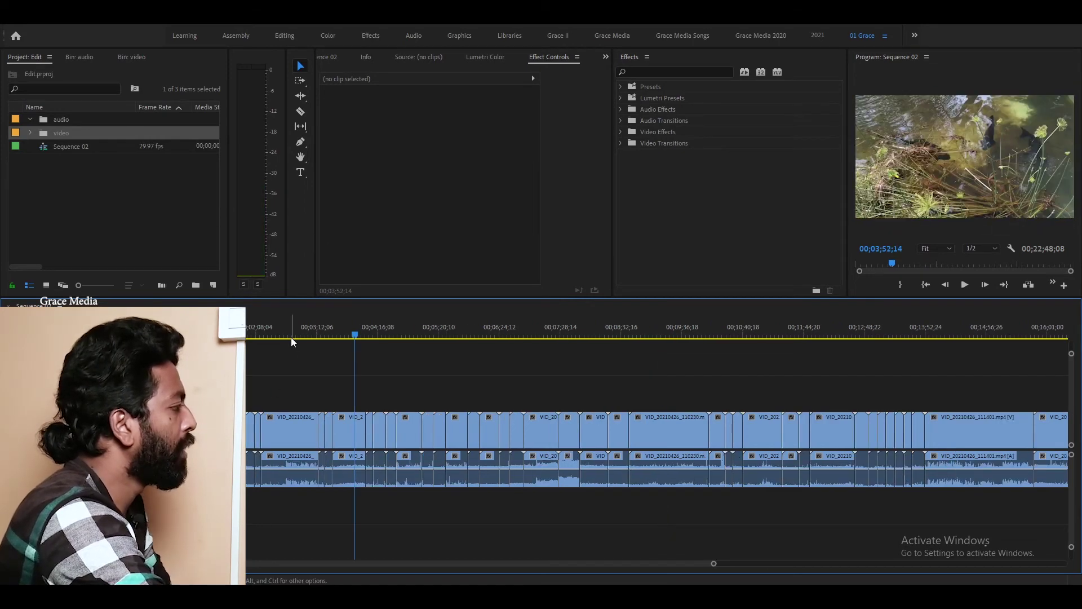
pyautogui.click(286, 334)
pyautogui.press('=')
pyautogui.press('=')
# Select single clips one after another with the Selection tool, ending on the short clip just before VID_20210426_104108.mp4
pyautogui.click(563, 421)
pyautogui.click(303, 67)
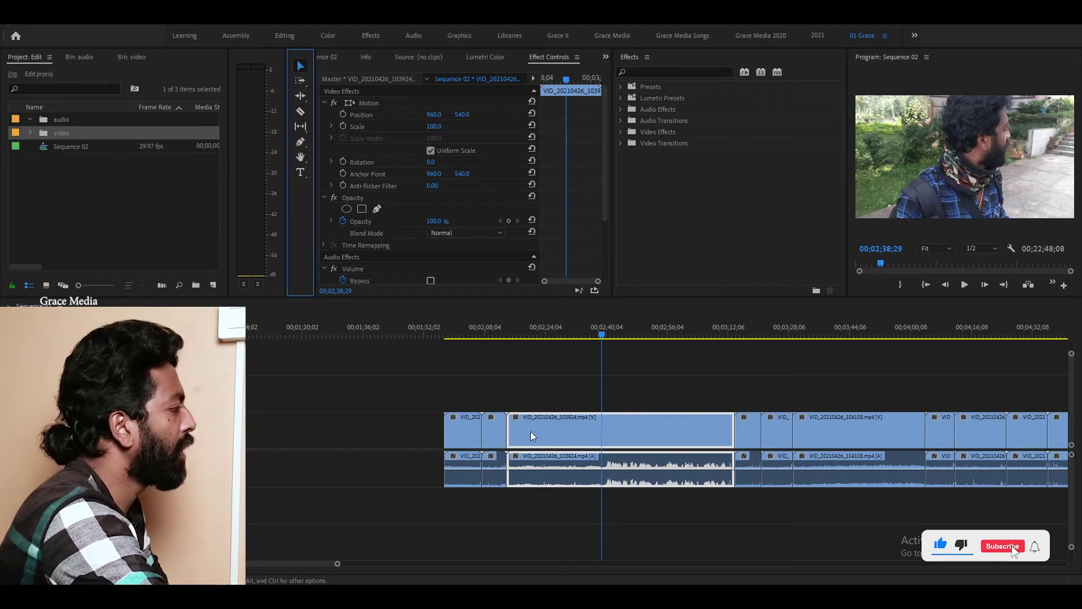
pyautogui.click(500, 430)
pyautogui.click(469, 437)
pyautogui.click(569, 440)
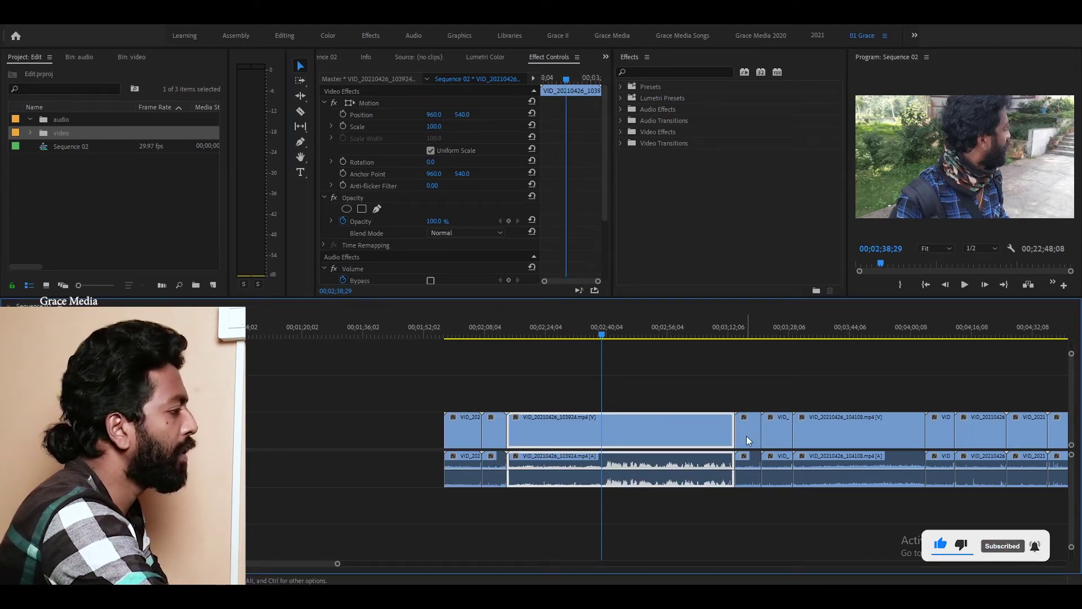
pyautogui.click(777, 432)
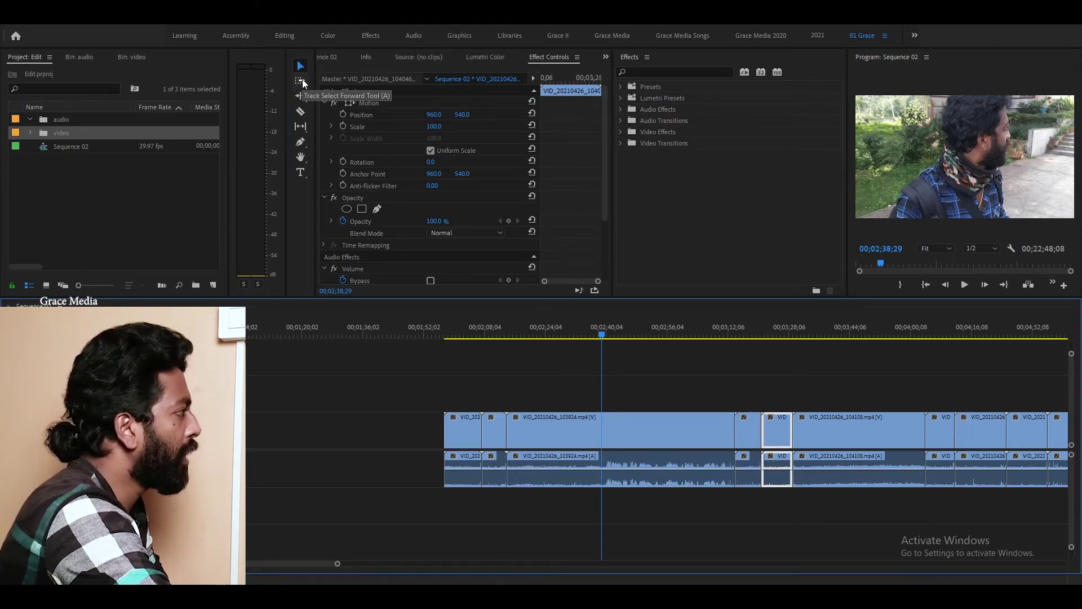
# Try shifting the clips from VID_20210426_103924.mp4 onward with the Track Select Forward tool, undo it, and shift the entire row later
pyautogui.click(301, 81)
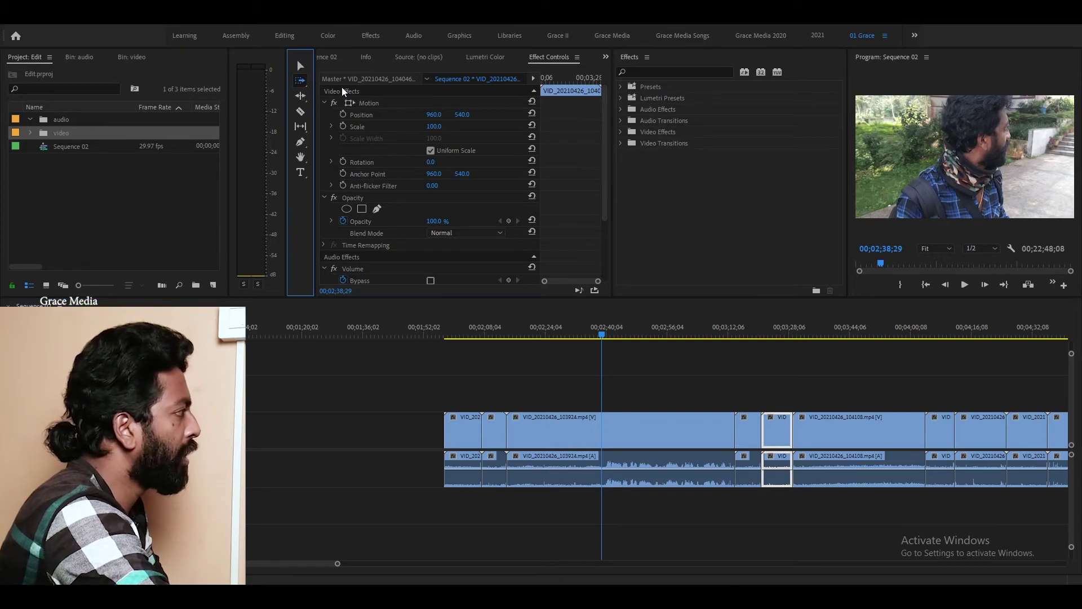
pyautogui.moveTo(676, 430); pyautogui.dragTo(811, 442)
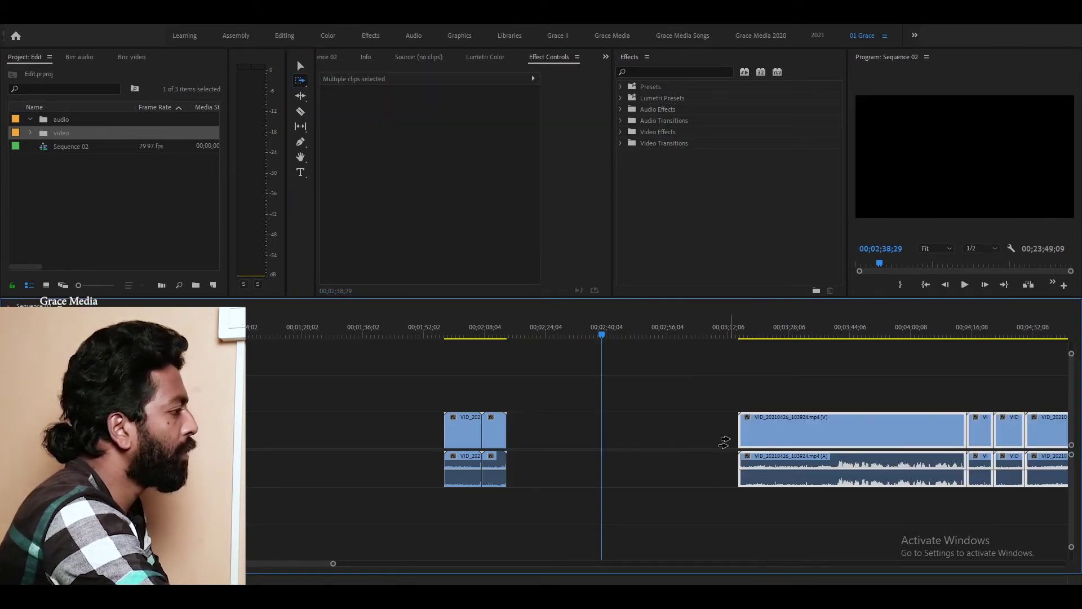
pyautogui.hotkey('ctrl', 'z')
pyautogui.moveTo(460, 435); pyautogui.dragTo(609, 437)
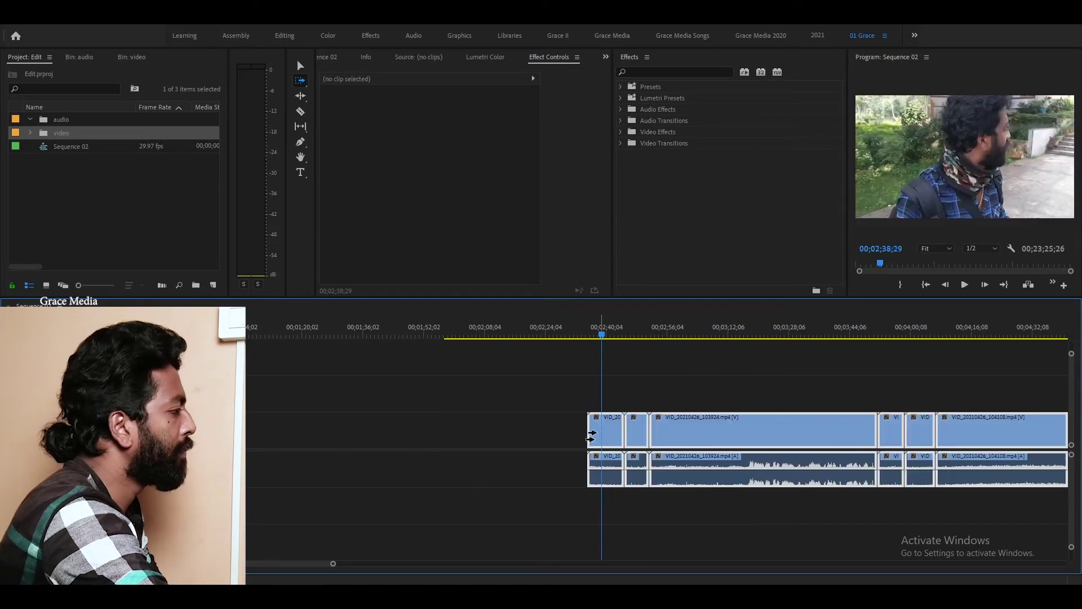
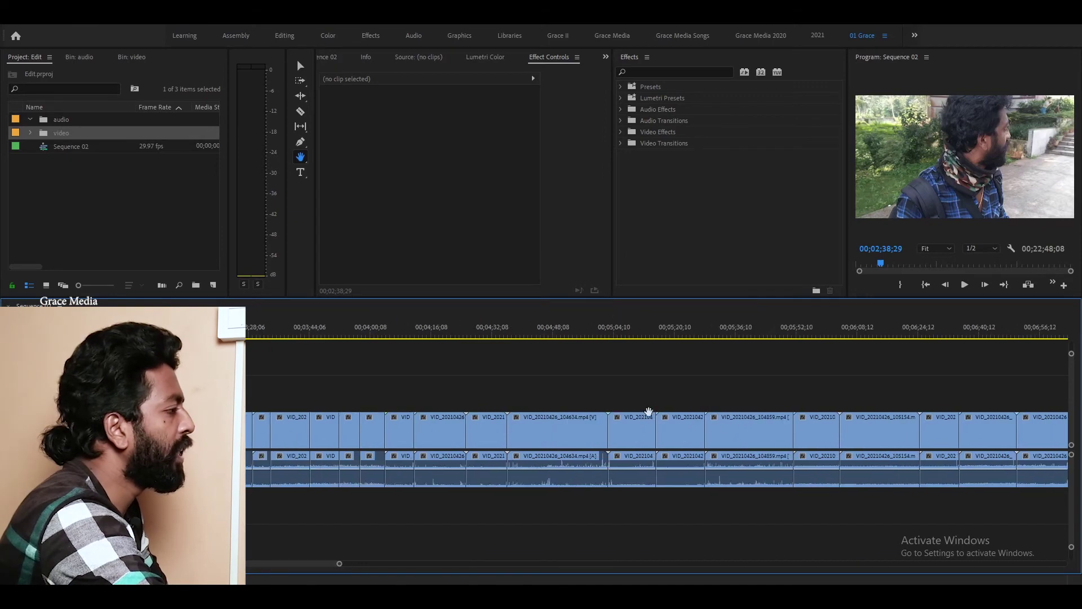
pyautogui.scroll(3, 671, 420)
# Write horizontal sample text over the man's head in the frame at 00;02;38;29 and reword it to "fghgjghjhg"
pyautogui.press('-')
pyautogui.press('-')
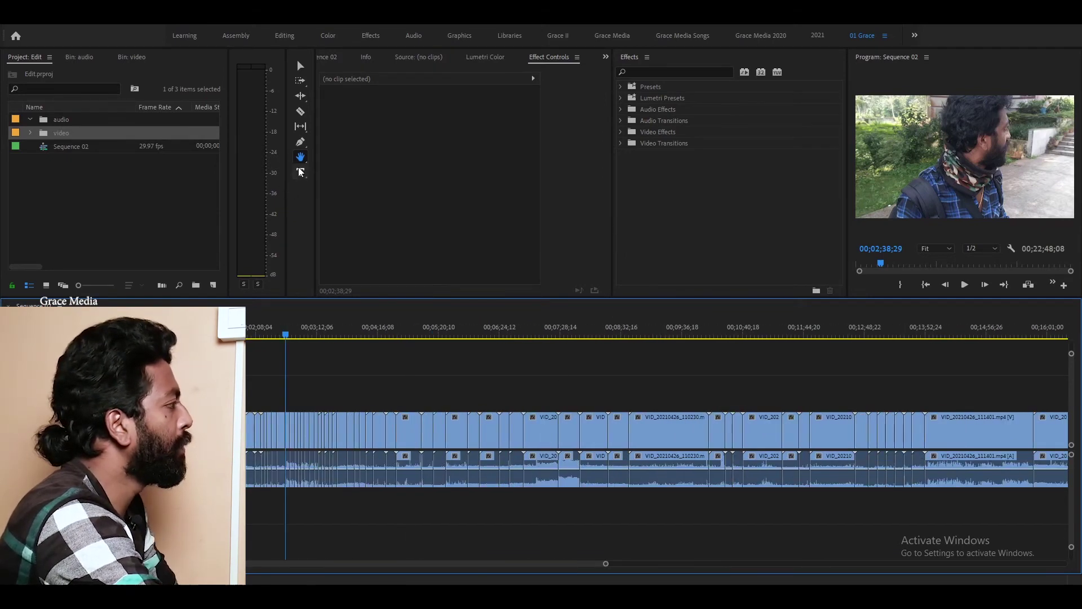
pyautogui.click(301, 172)
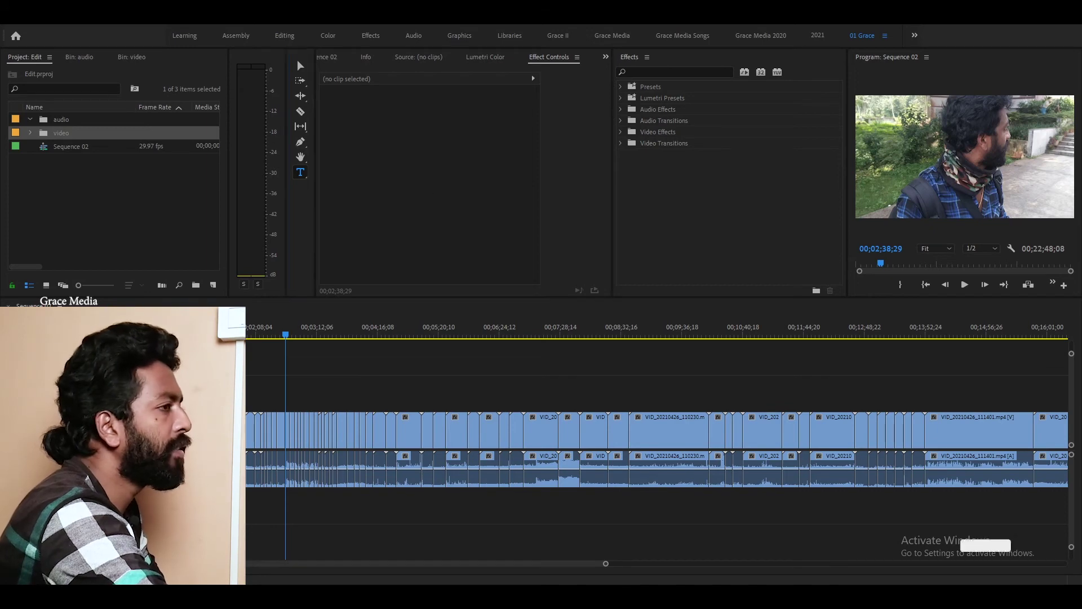
pyautogui.click(984, 141)
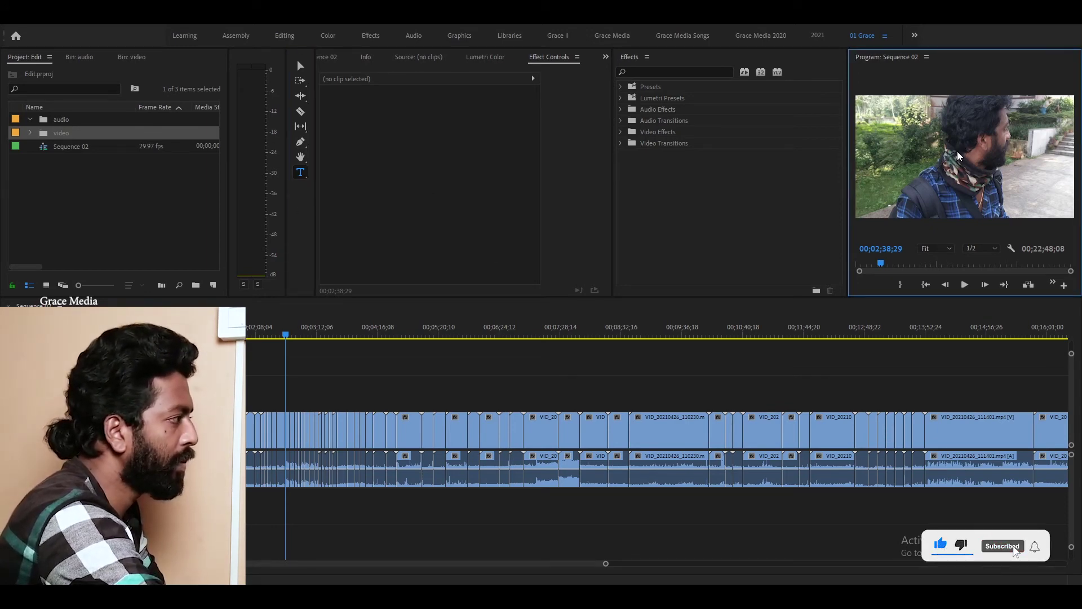
pyautogui.click(960, 136)
pyautogui.write('dfdfg')
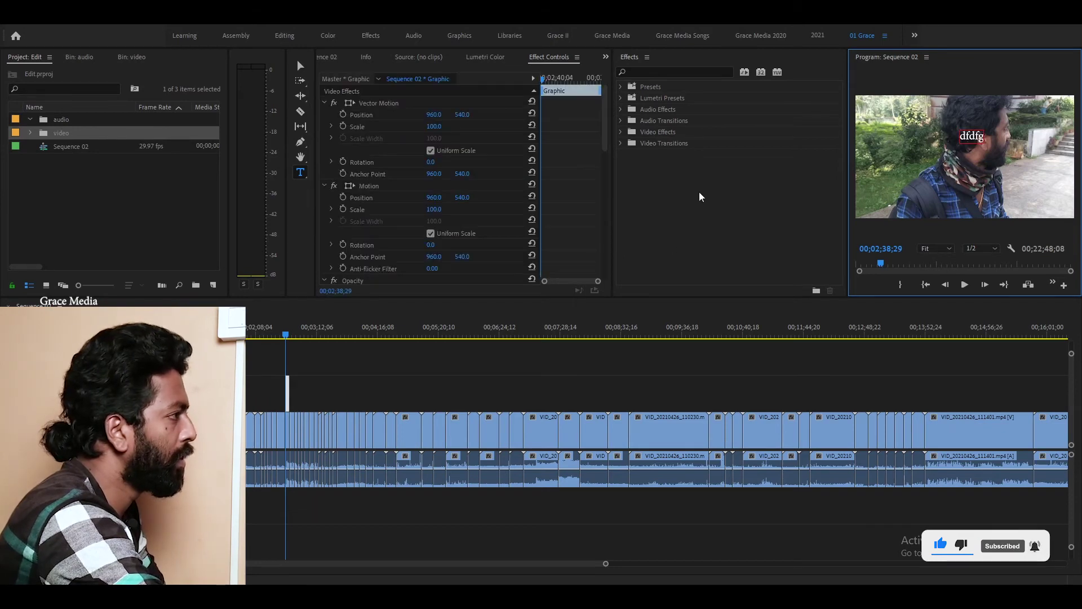
pyautogui.write('ddfdfsd')
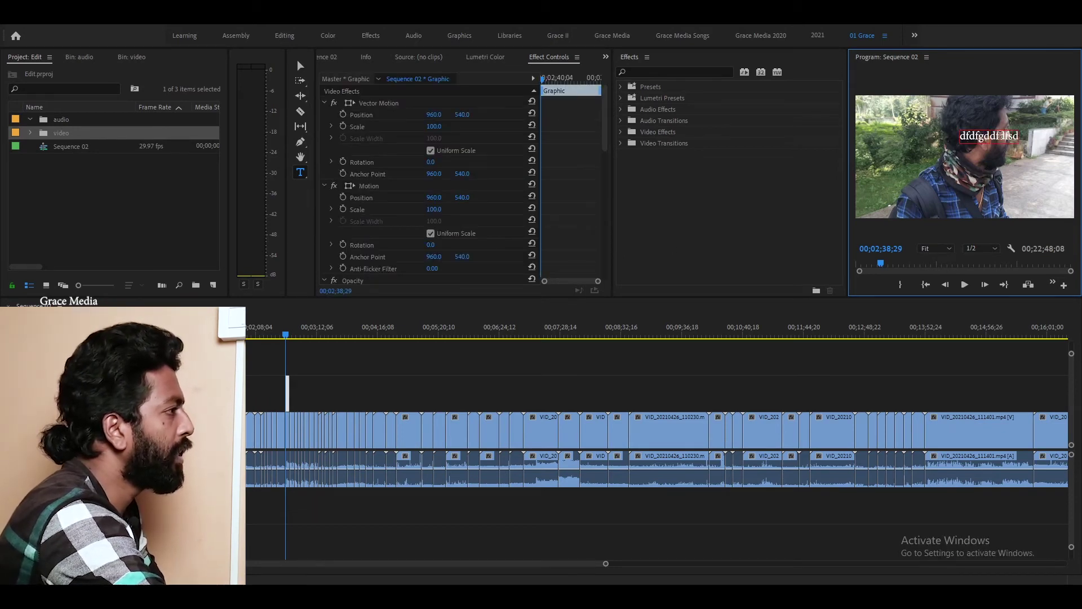
pyautogui.hotkey('ctrl', 'a')
pyautogui.write('fg')
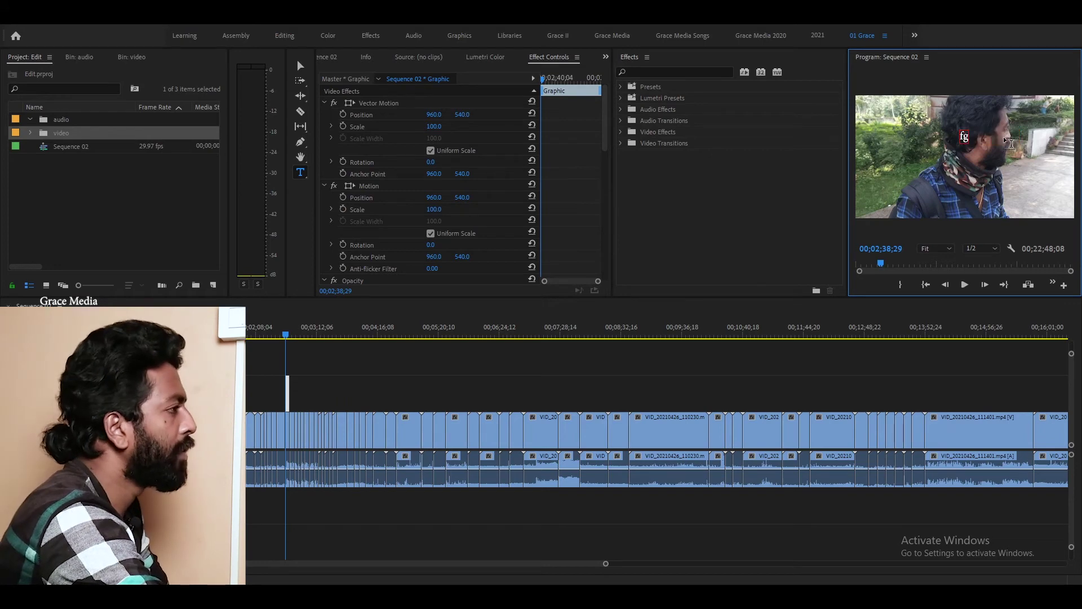
pyautogui.write('hgjghjhg')
# Add the vertical text "fghghj" beside the man with the Vertical Type Tool
pyautogui.click(300, 172)
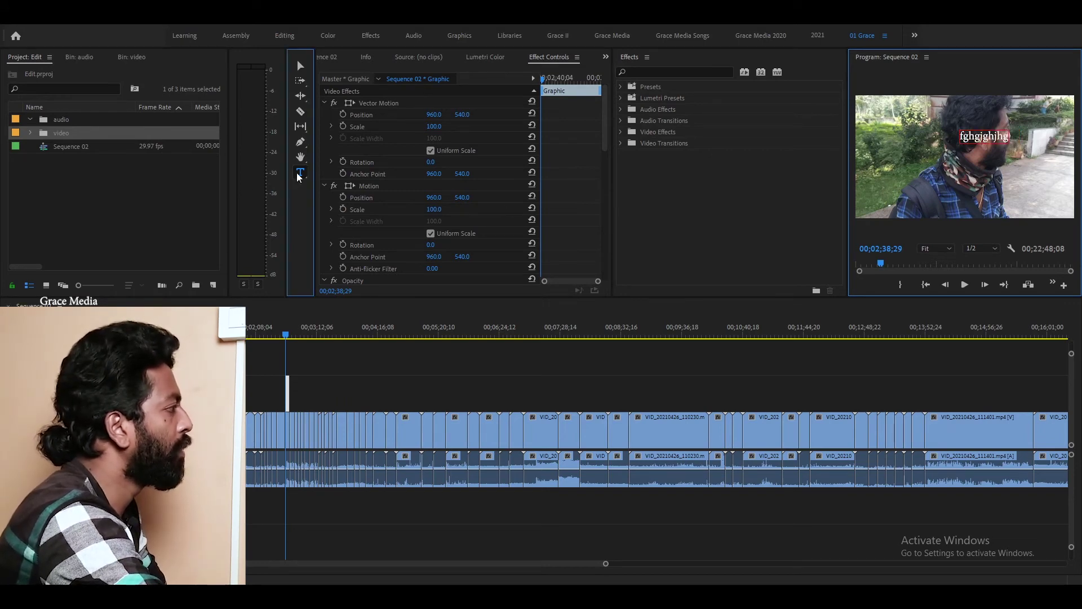
pyautogui.click(331, 183)
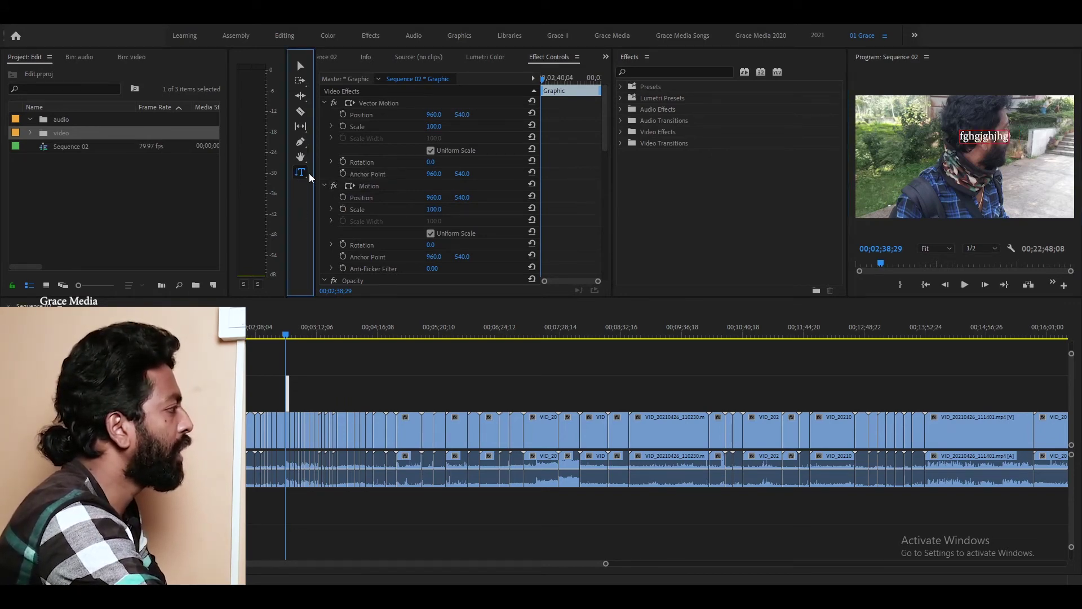
pyautogui.click(308, 176)
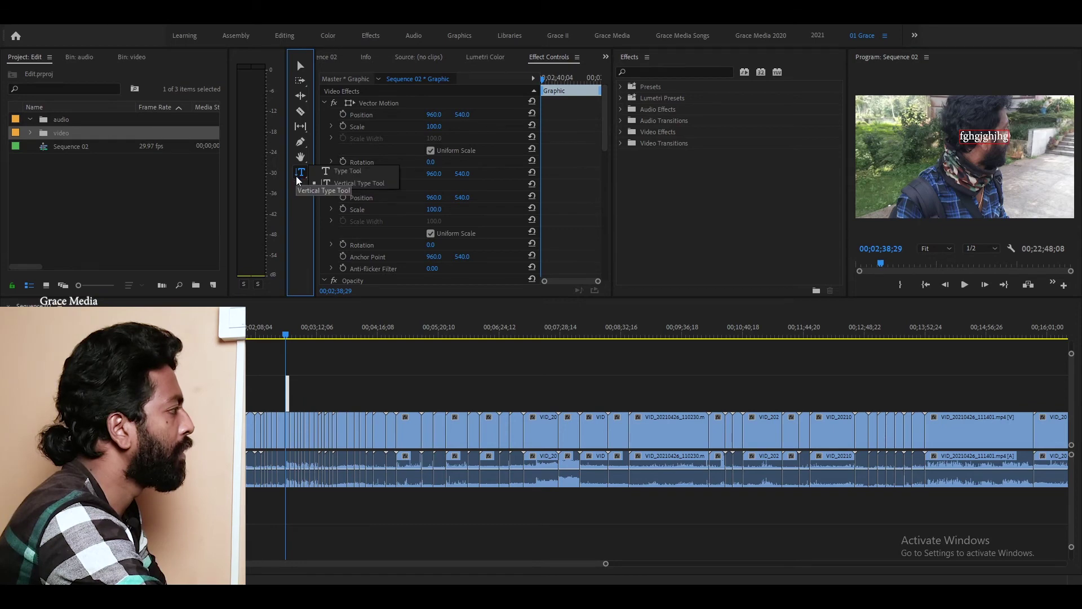
pyautogui.click(326, 185)
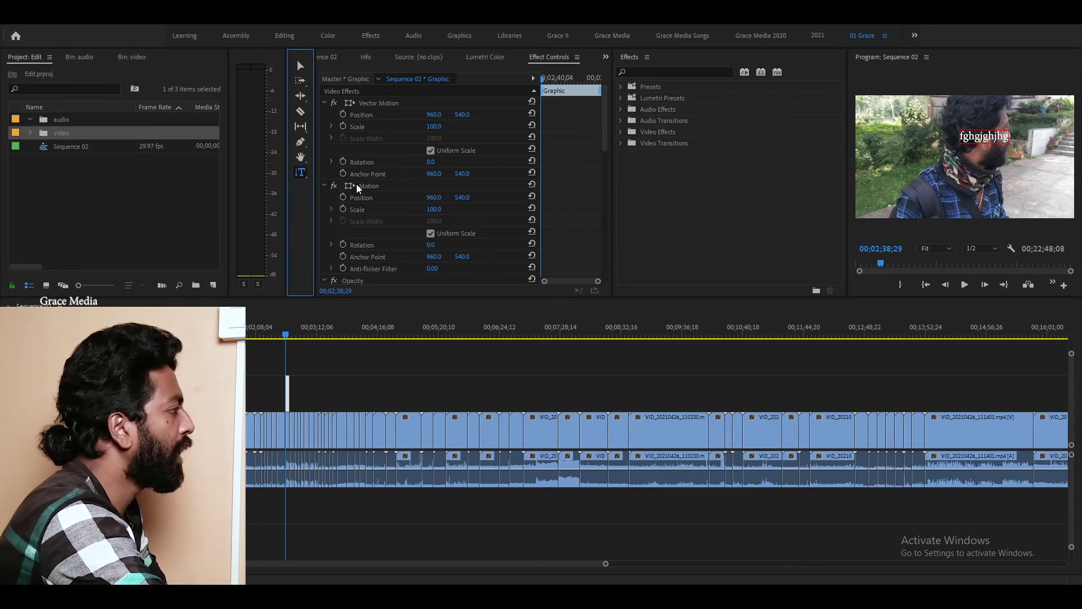
pyautogui.click(918, 139)
pyautogui.write('fghghj')
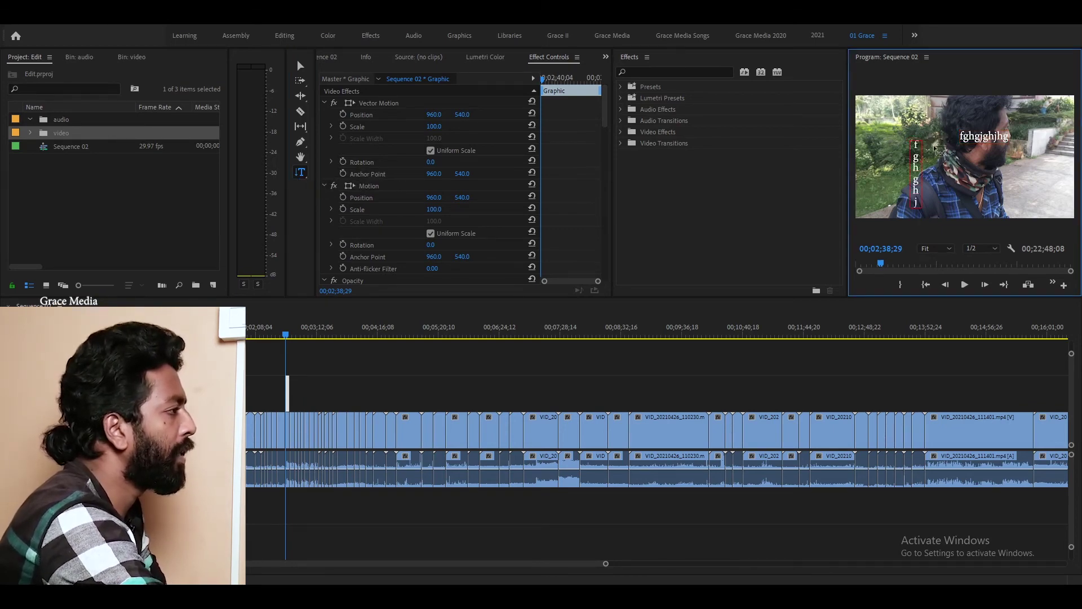
# Delete the text graphic clip from the track above the video clips
pyautogui.click(336, 398)
pyautogui.press('=')
pyautogui.press('=')
pyautogui.press('=')
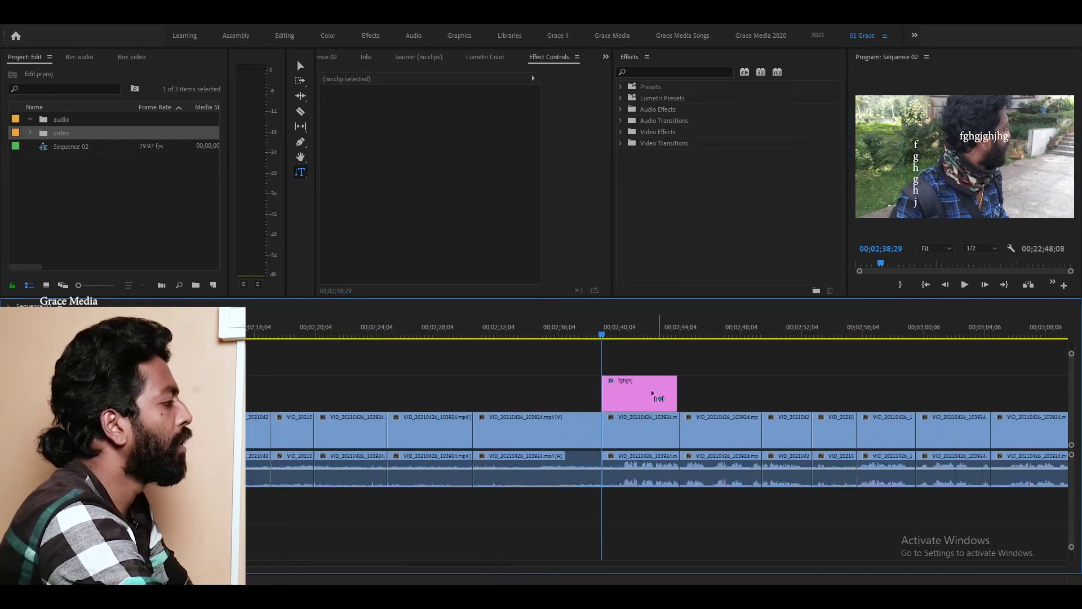
pyautogui.press('=')
pyautogui.click(636, 394)
pyautogui.press('Delete')
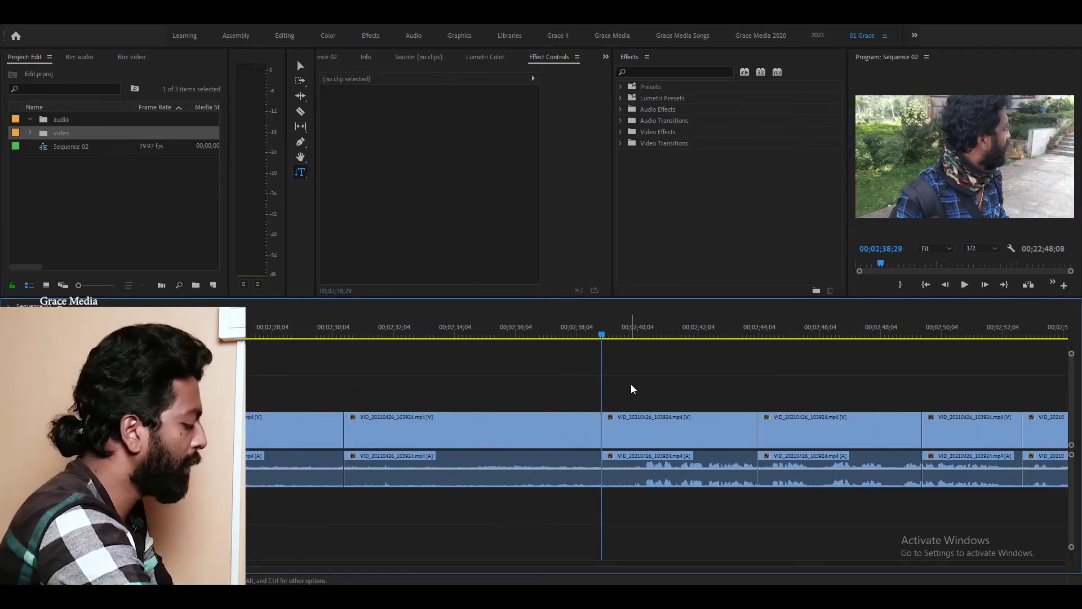
# Switch back to the Selection tool and select the VID_20210426_103924.mp4 clip that starts at 00;02;38;29
pyautogui.press('-')
pyautogui.press('-')
pyautogui.press('-')
pyautogui.press('-')
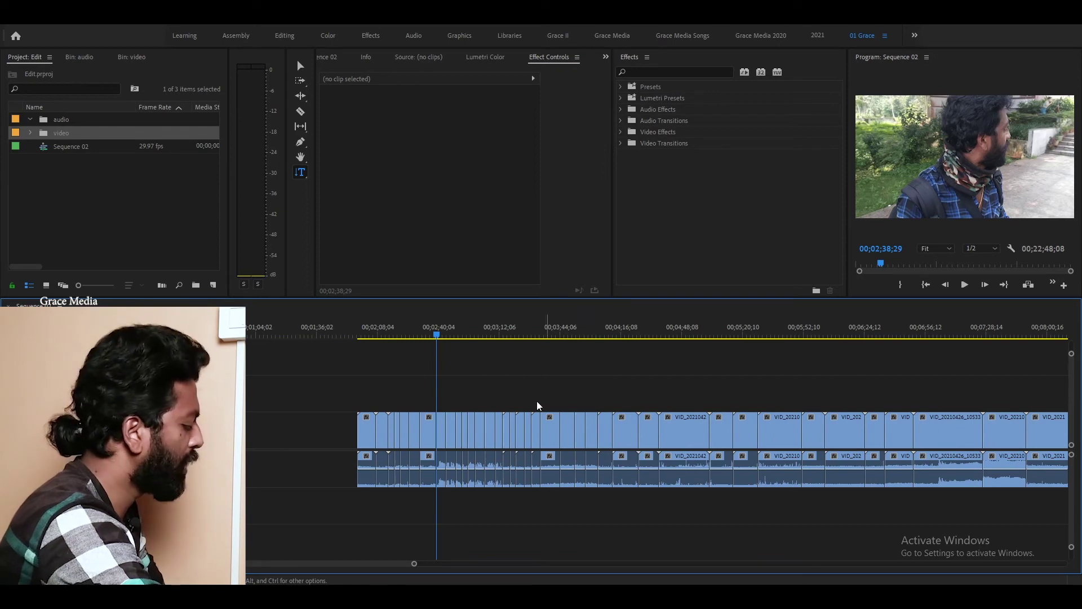
pyautogui.press('v')
pyautogui.press('-')
pyautogui.press('-')
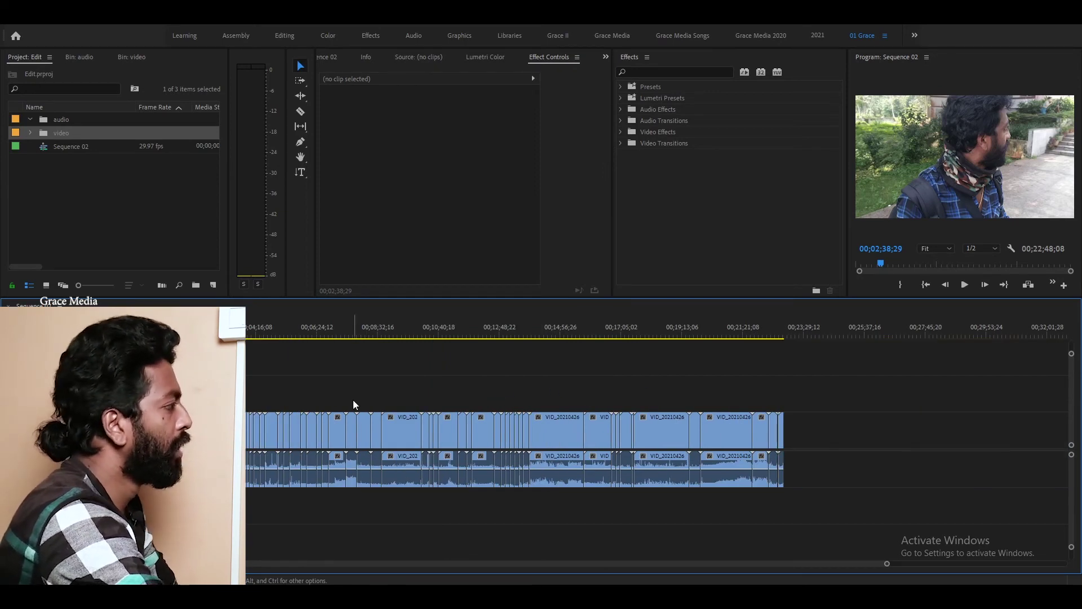
pyautogui.press('=')
pyautogui.press('=')
pyautogui.press('=')
pyautogui.press('=')
pyautogui.press('=')
pyautogui.click(651, 479)
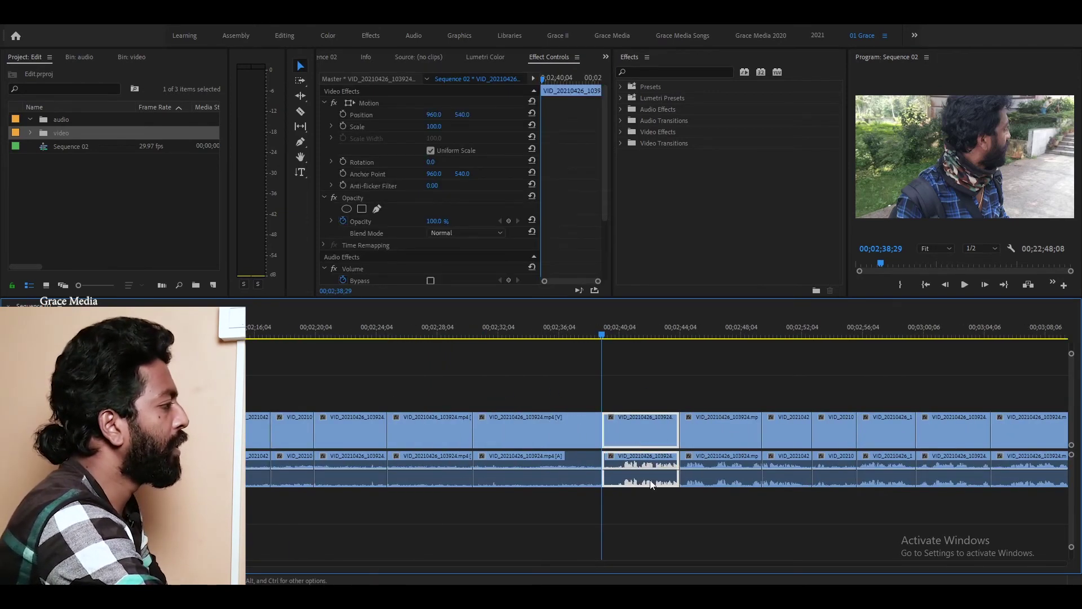
# Examine the selected clip's video and audio settings in Effect Controls, from Motion and Opacity through Volume and Panner
pyautogui.click(675, 425)
pyautogui.click(655, 455)
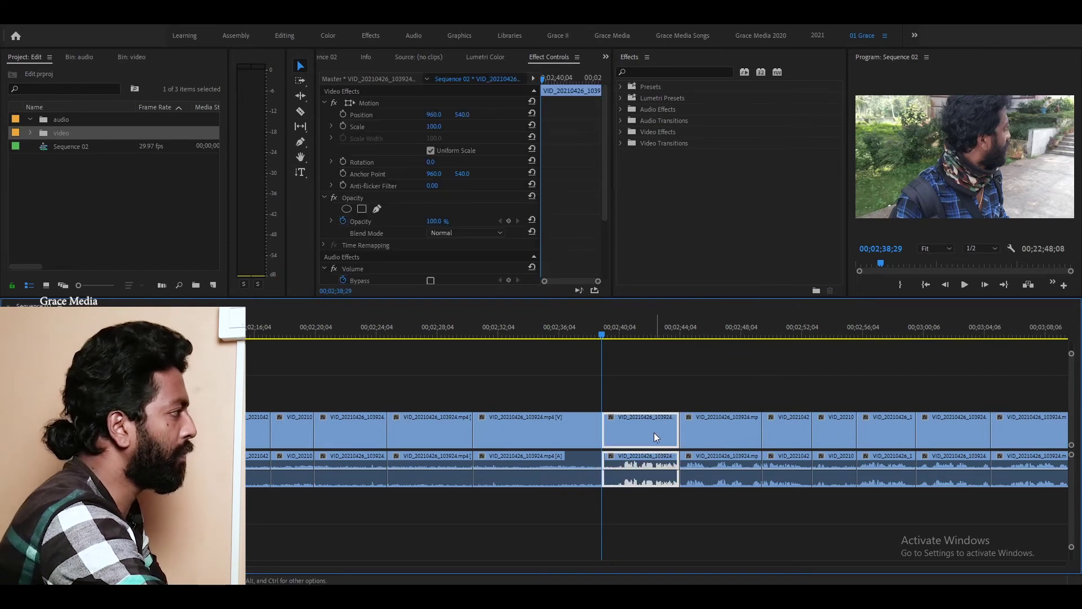
pyautogui.click(553, 58)
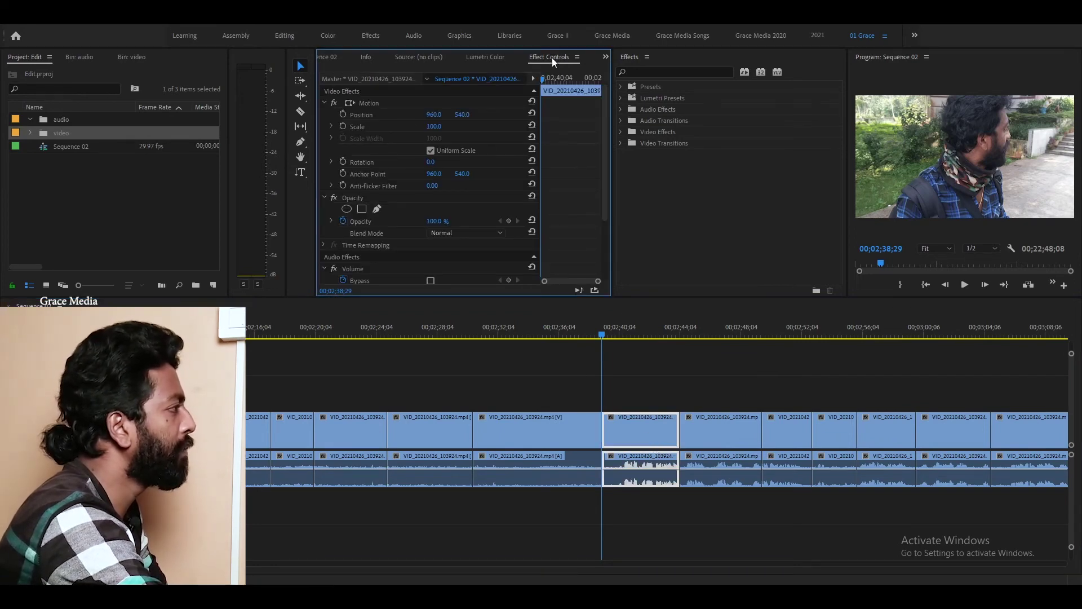
pyautogui.scroll(-4, 589, 221)
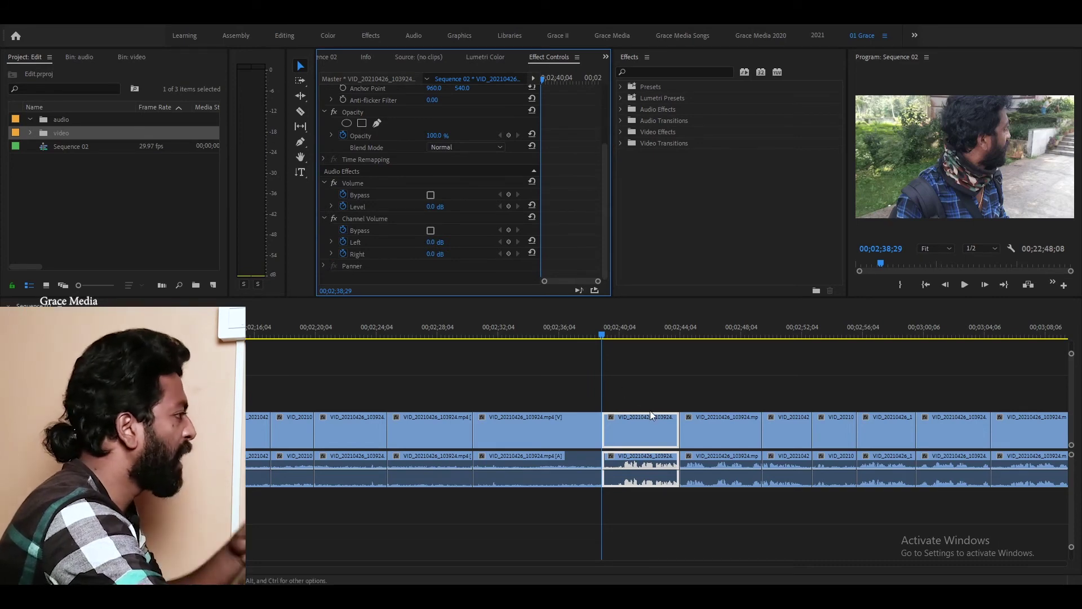
# Move the playhead inside the selected clip to 00;02;40;20 and on to 00;02;42;20
pyautogui.click(654, 434)
pyautogui.click(628, 339)
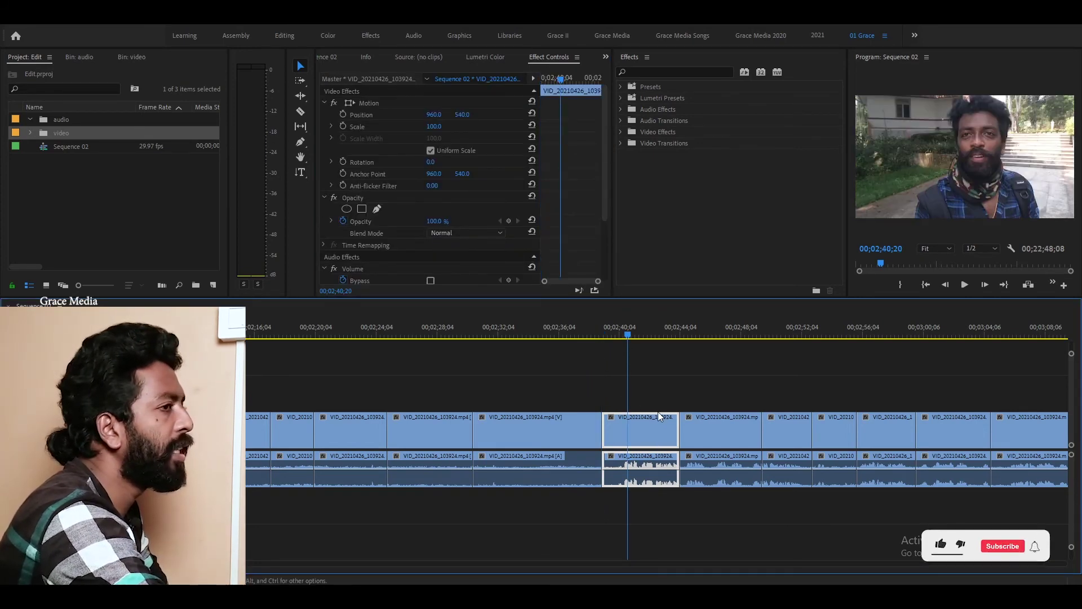
pyautogui.click(659, 333)
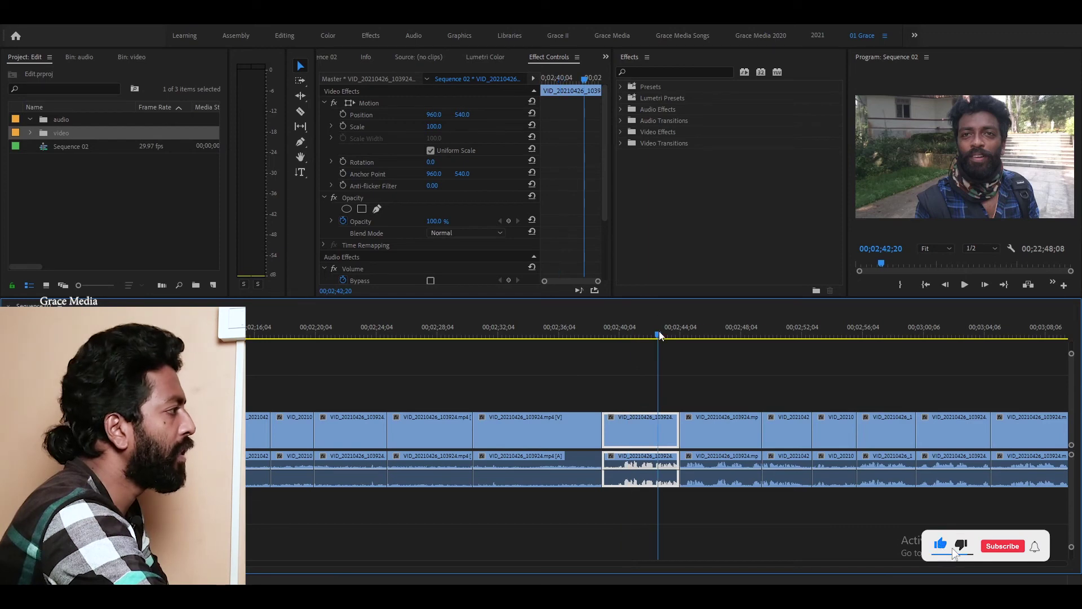
# Reselect the clip under the playhead, look through its effect settings and set its Opacity blend mode to Multiply
pyautogui.click(723, 386)
pyautogui.scroll(-2, 682, 410)
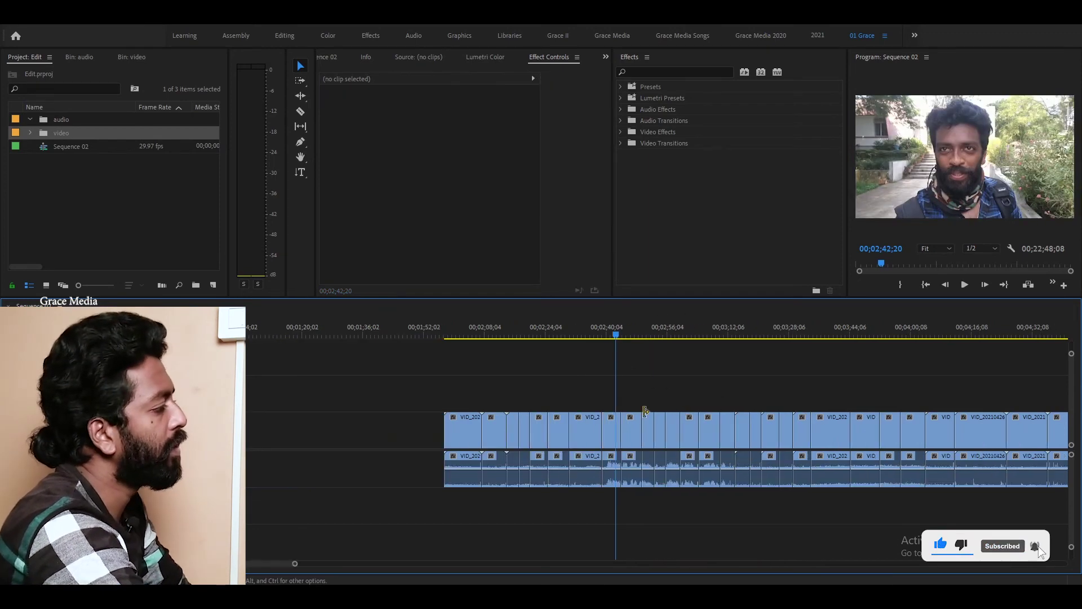
pyautogui.click(587, 432)
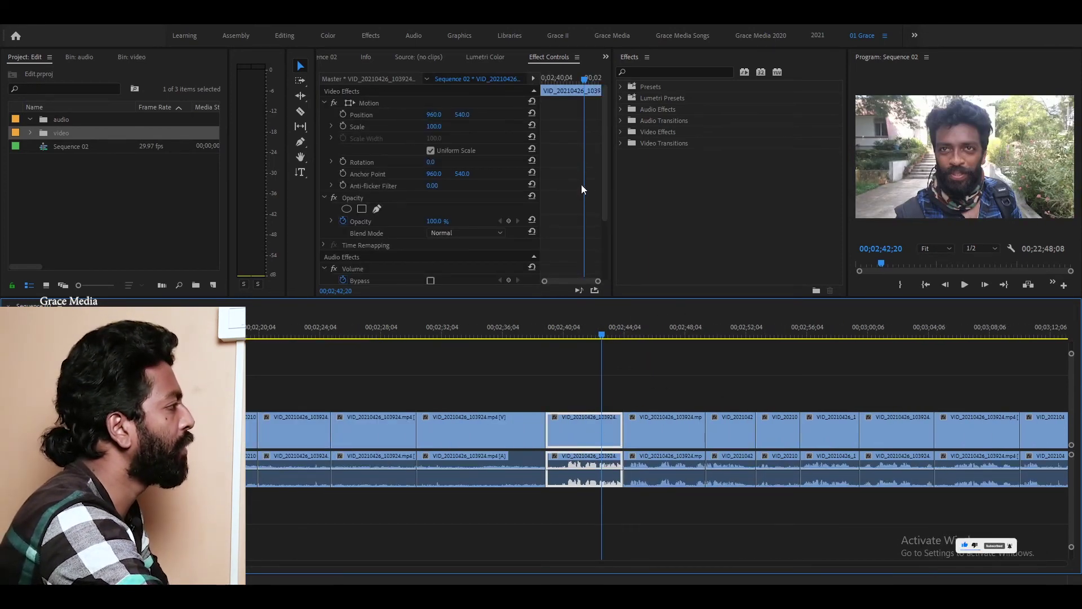
pyautogui.scroll(-3, 405, 145)
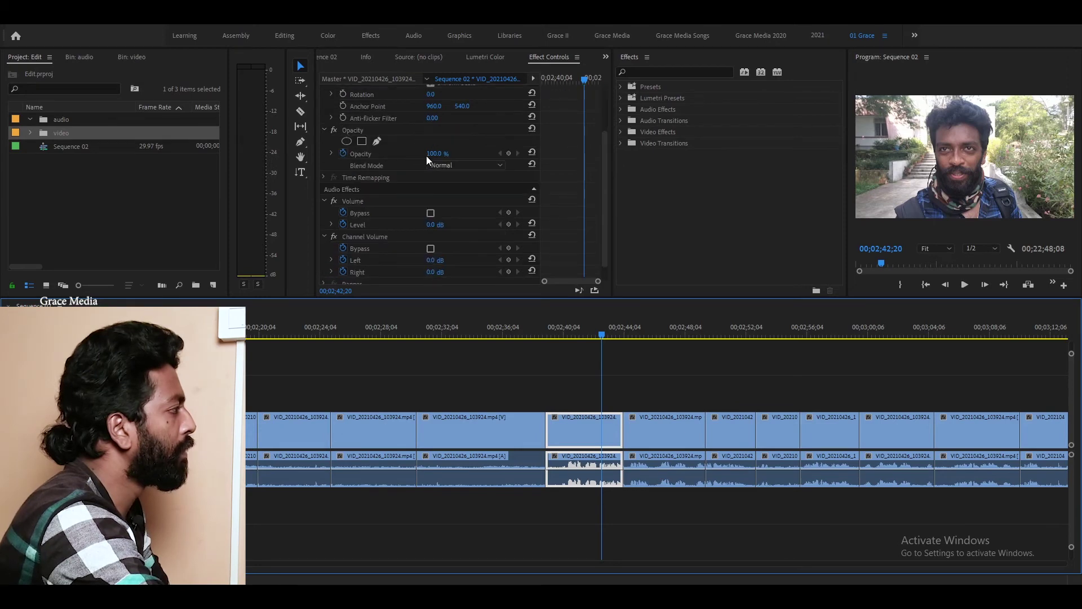
pyautogui.scroll(-4, 426, 156)
pyautogui.scroll(4, 567, 206)
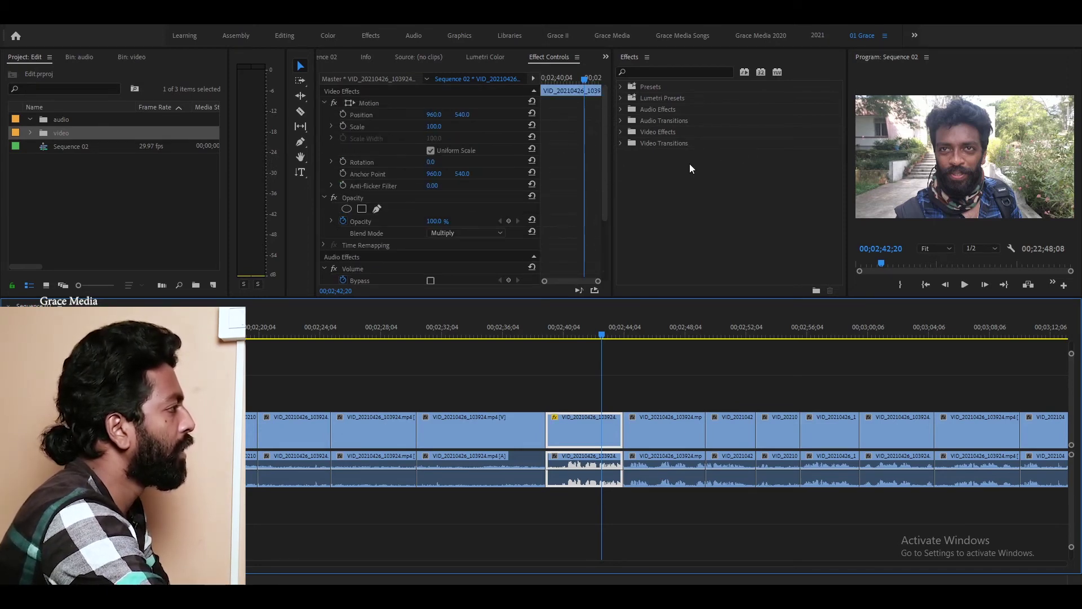
# Cut the selected clip at 00;02;42;20 and ripple-delete the part after the cut
pyautogui.click(635, 48)
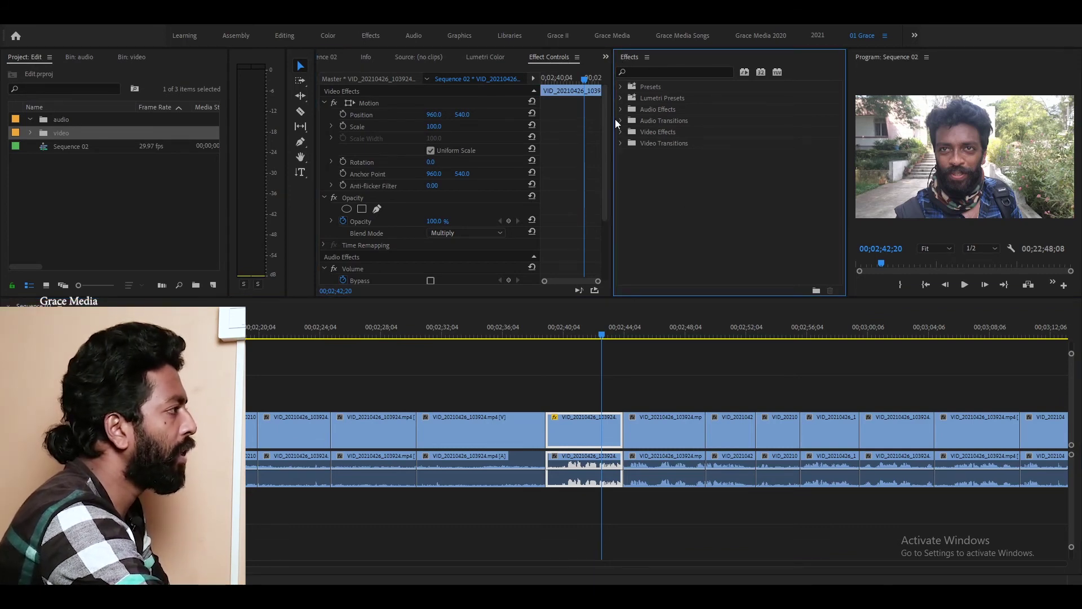
pyautogui.press('=')
pyautogui.press('=')
pyautogui.press('=')
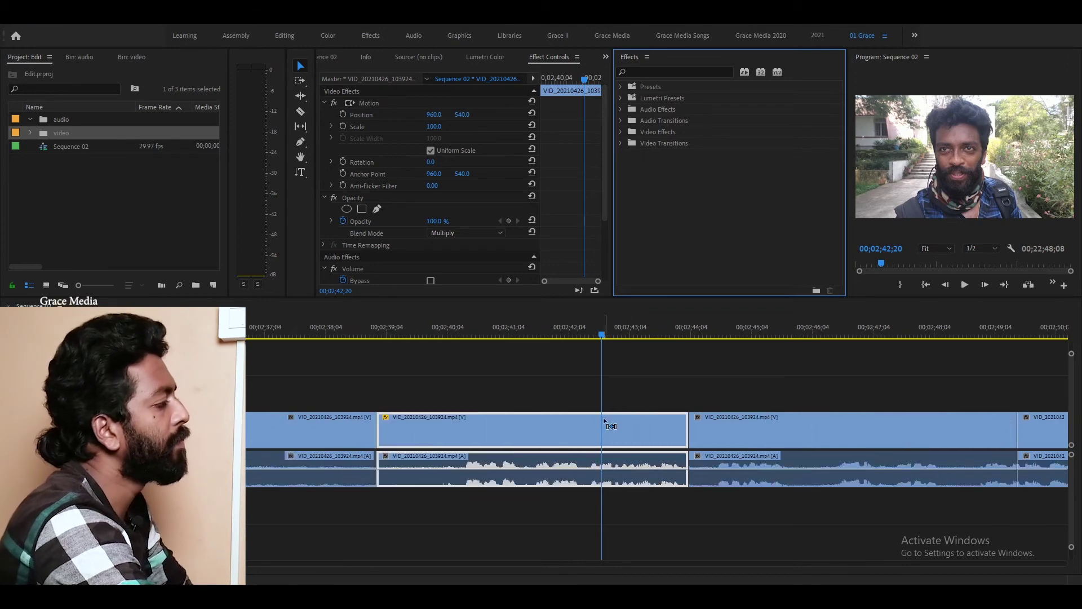
pyautogui.click(637, 427)
pyautogui.hotkey('ctrl', 'k')
pyautogui.click(685, 426)
pyautogui.hotkey('shift', 'Delete')
# Play briefly into the following clip, cut it where playback stops and ripple-delete its beginning
pyautogui.press('space')
pyautogui.press('-')
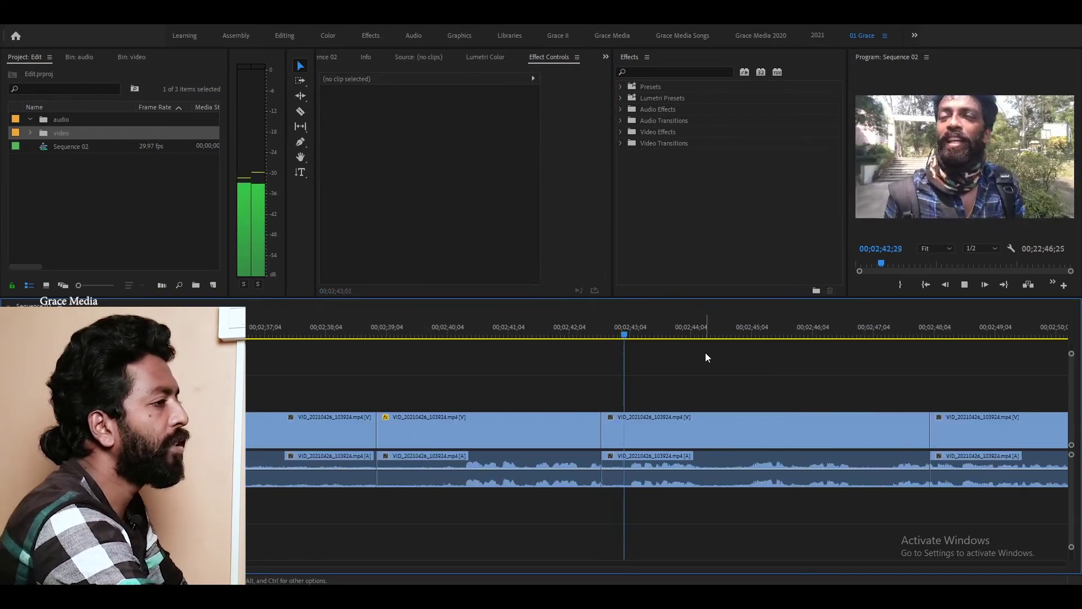
pyautogui.press('space')
pyautogui.hotkey('ctrl', 'k')
pyautogui.click(602, 432)
pyautogui.hotkey('shift', 'Delete')
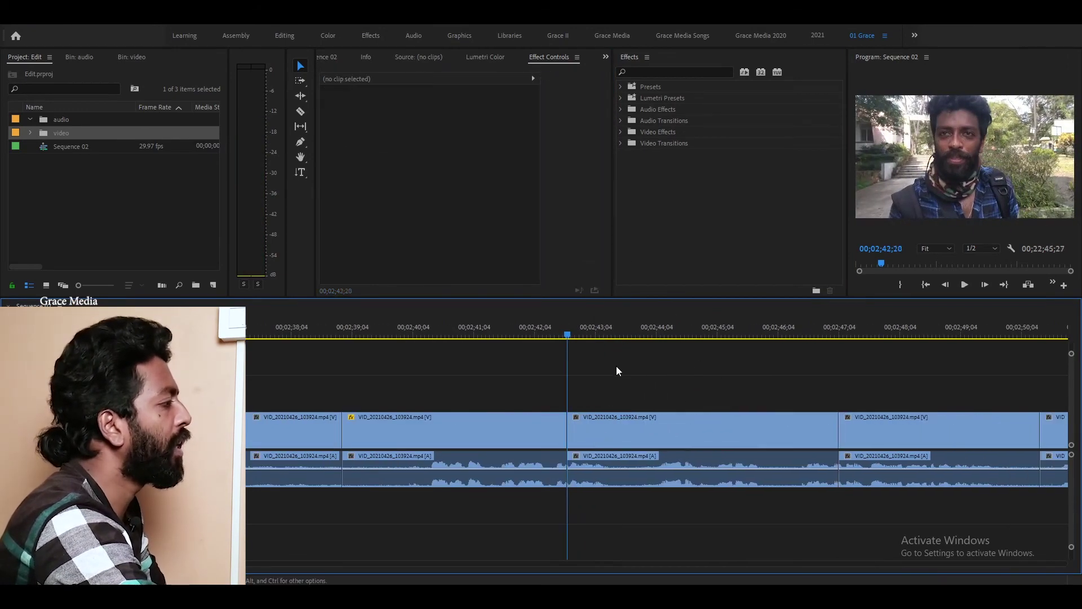
# Apply the Cube Spin transition from the 3D Motion group to the cut at 00;02;42;20
pyautogui.click(622, 143)
pyautogui.click(644, 157)
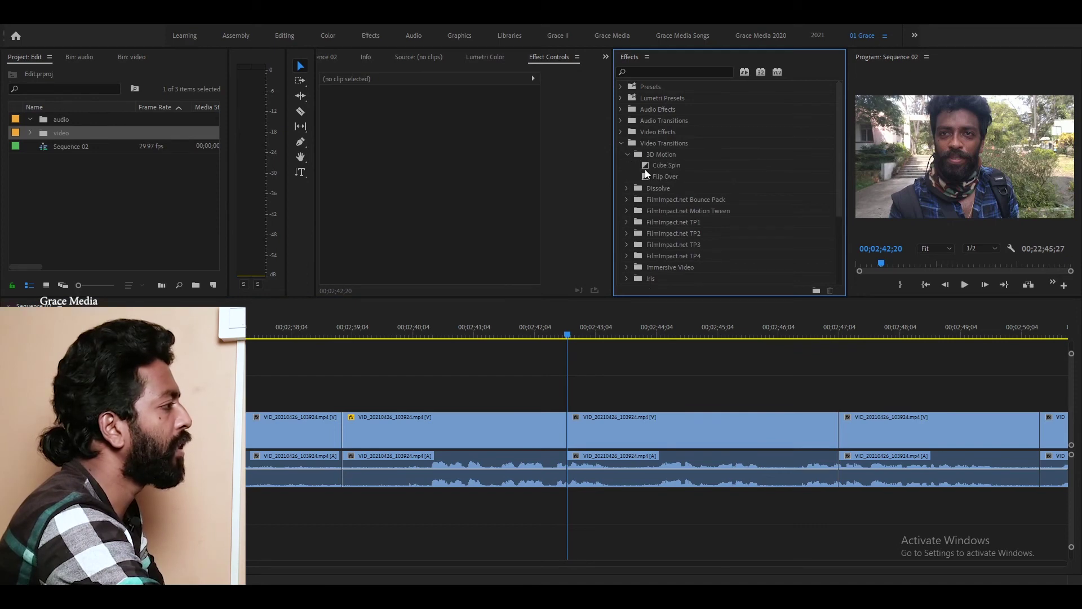
pyautogui.moveTo(646, 165); pyautogui.dragTo(567, 432)
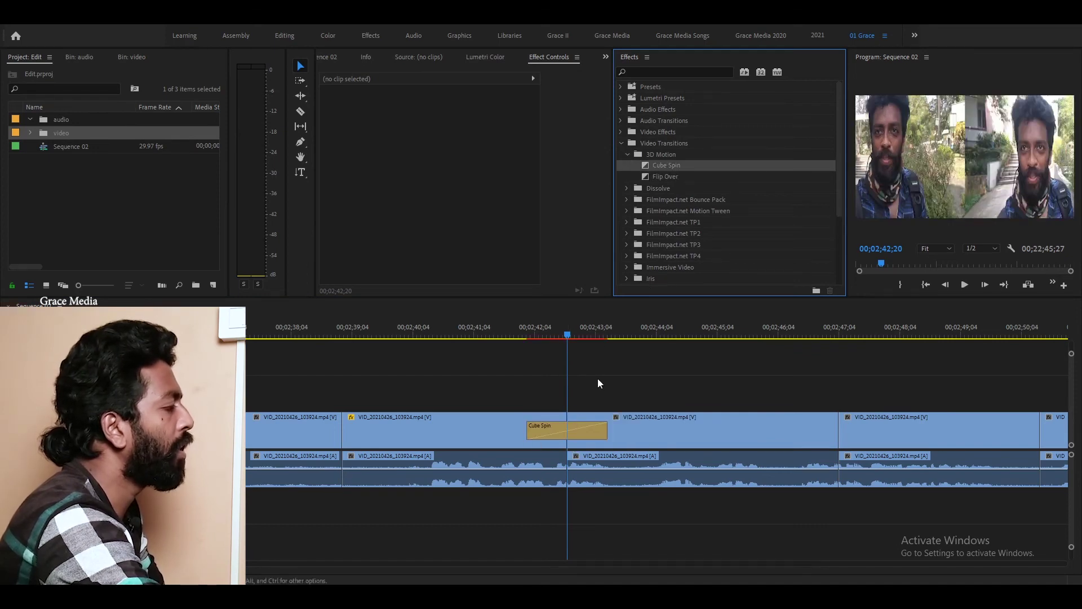
# Play the sequence through the Cube Spin transition and stop at 00;02;43;14
pyautogui.click(540, 346)
pyautogui.press('Up')
pyautogui.press('space')
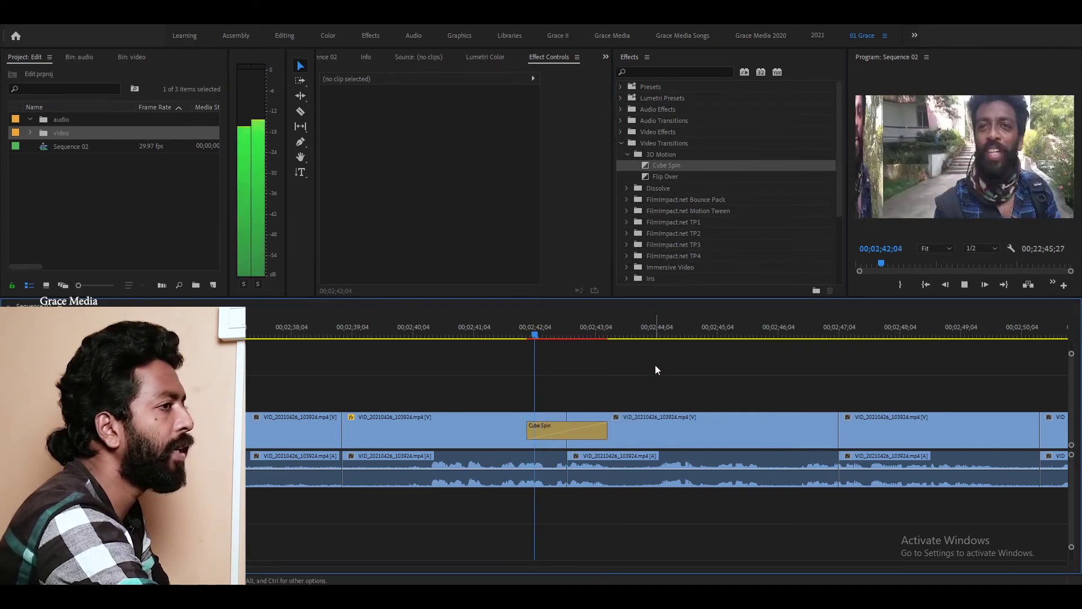
pyautogui.press('space')
# Place the playhead at 00;02;45;23 and ripple-trim the end of the clip after the Cube Spin transition to it
pyautogui.press('-')
pyautogui.press('-')
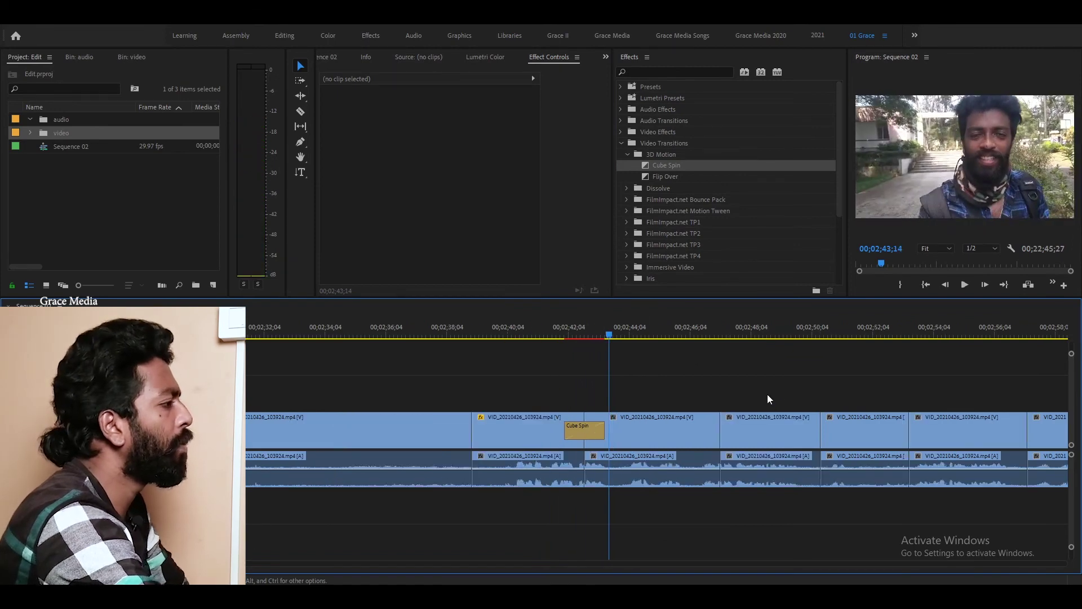
pyautogui.press('=')
pyautogui.press('=')
pyautogui.click(742, 332)
pyautogui.click(755, 432)
pyautogui.press('w')
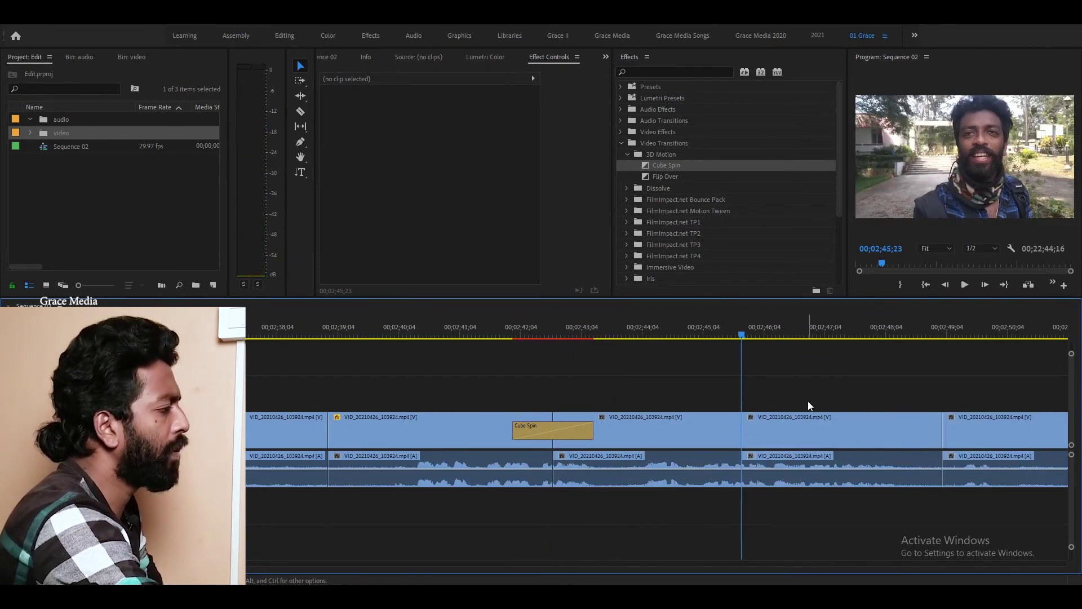
# Play on from 00;02;45;23, cut the next clip where playback stops and ripple-delete its opening part
pyautogui.press('space')
pyautogui.scroll(-3, 818, 398)
pyautogui.press('space')
pyautogui.click(596, 445)
pyautogui.hotkey('ctrl', 'k')
pyautogui.hotkey('shift', 'Delete')
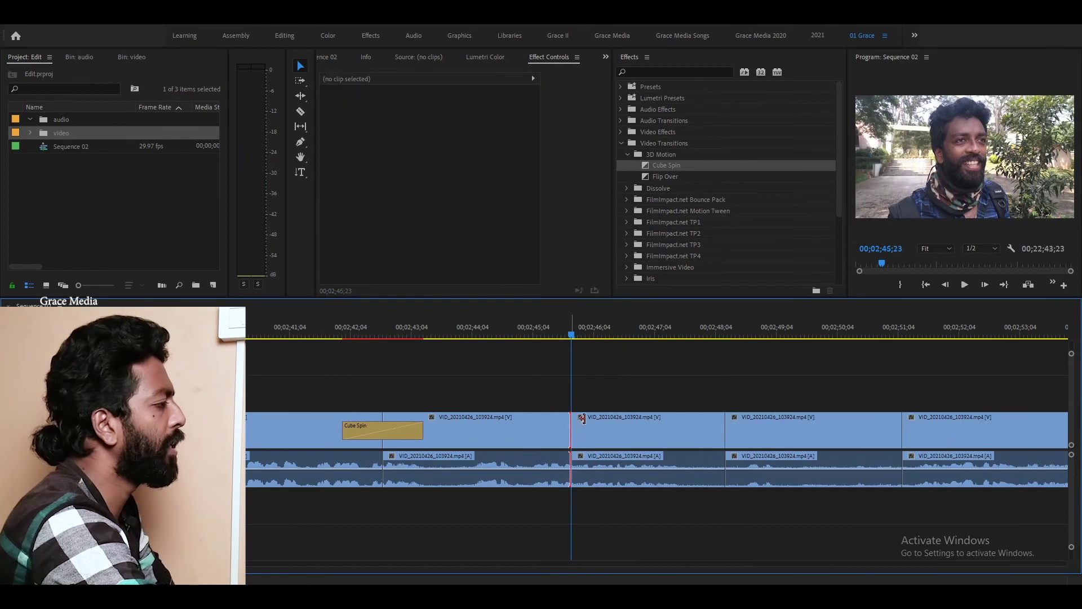
# Apply a Cross Dissolve to the cut at 00;02;45;23 and play the sequence through the transition
pyautogui.hotkey('ctrl', 'd')
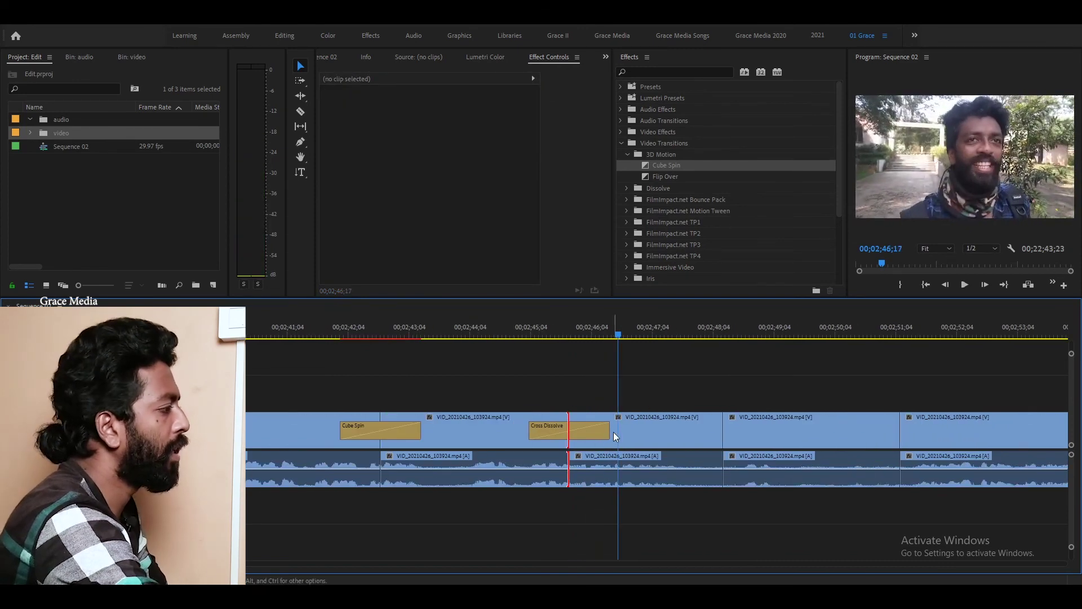
pyautogui.moveTo(610, 432); pyautogui.dragTo(598, 432)
pyautogui.click(531, 331)
pyautogui.press('space')
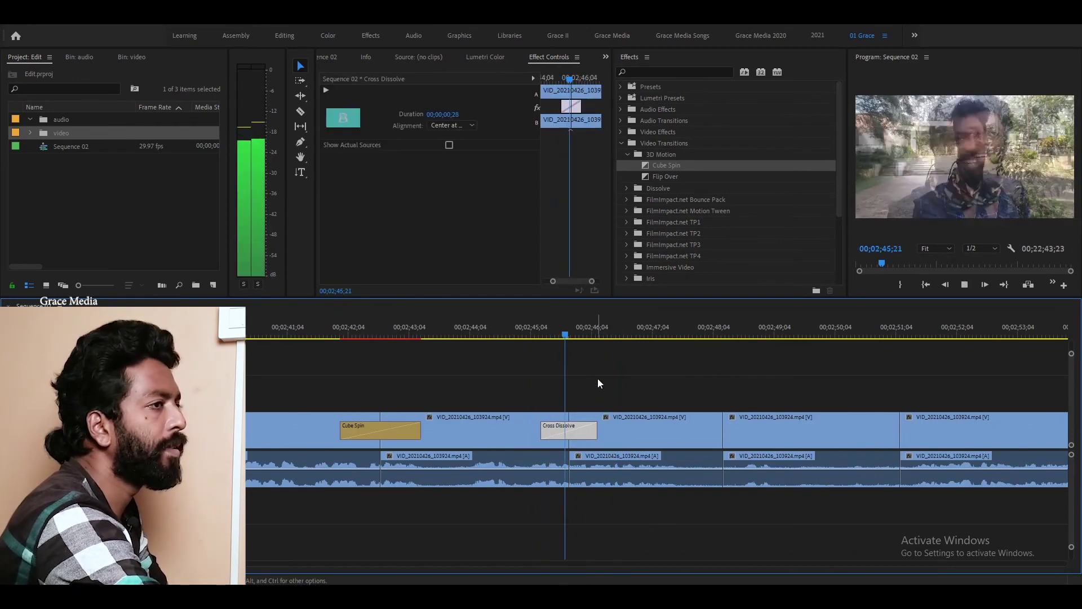
pyautogui.click(743, 391)
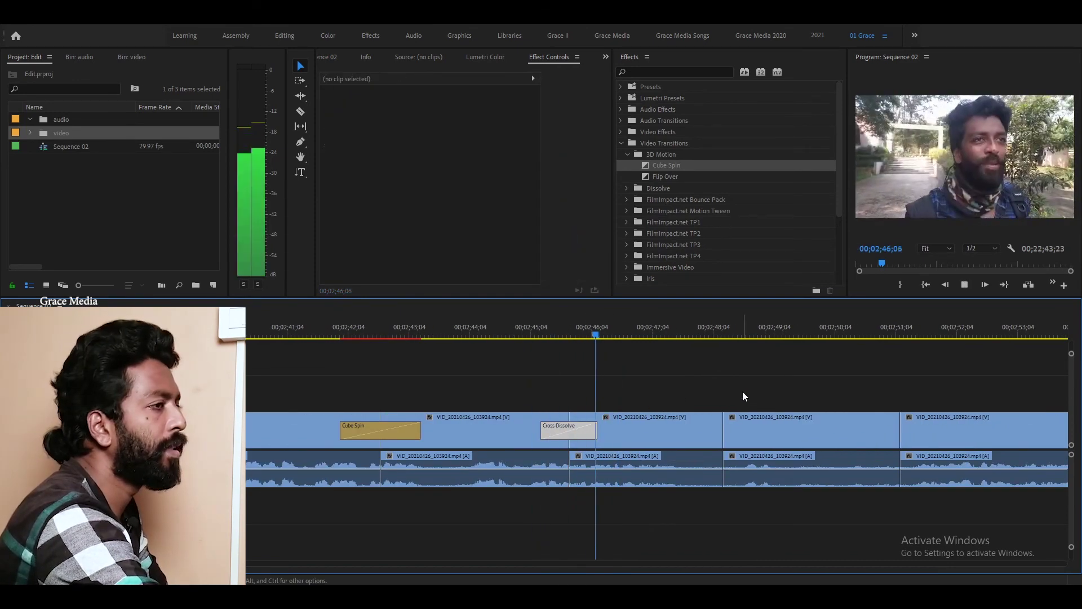
pyautogui.press('space')
# Move the playhead to 00;03;21;08, play the footage there and stop at 00;03;22;04
pyautogui.click(801, 336)
pyautogui.press('-')
pyautogui.press('-')
pyautogui.press('-')
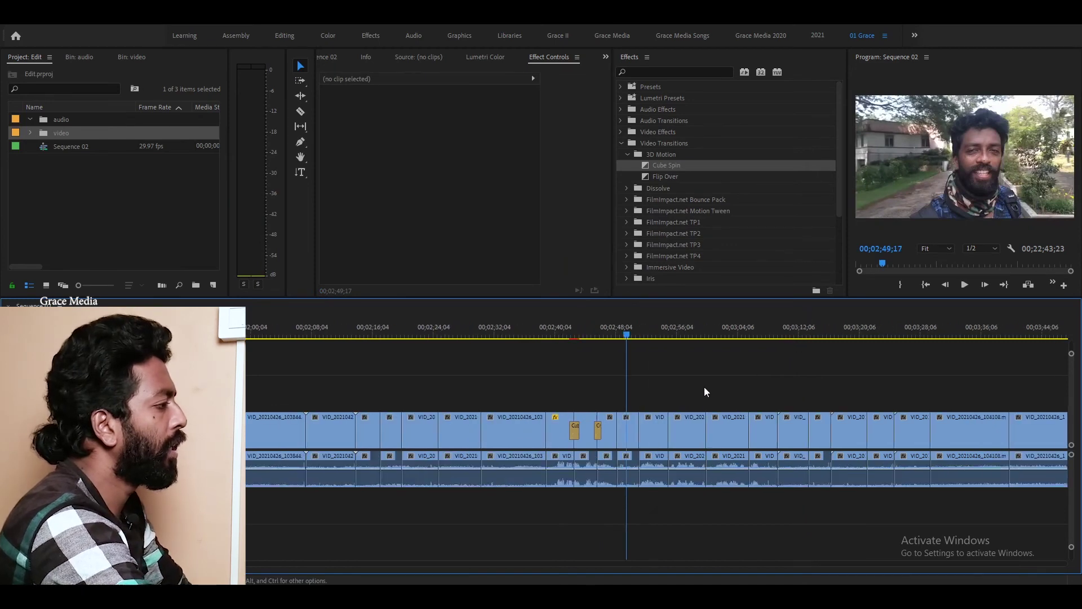
pyautogui.press('-')
pyautogui.click(735, 337)
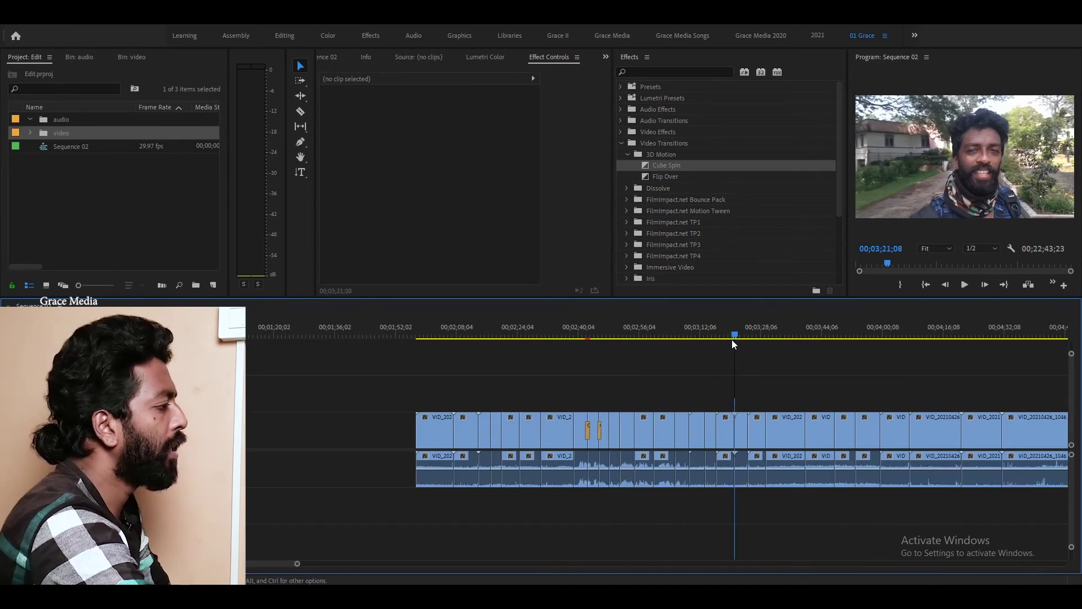
pyautogui.press('-')
pyautogui.press('space')
pyautogui.press('=')
pyautogui.press('=')
pyautogui.press('=')
pyautogui.press('=')
pyautogui.press('space')
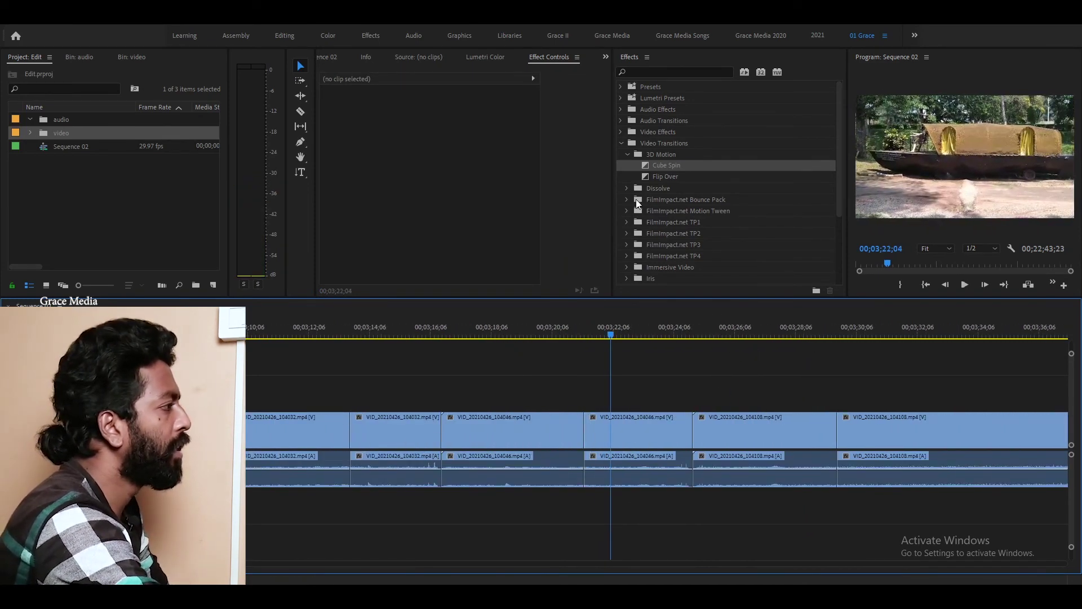
# Apply the Additive Dissolve transition to the cut just before 00;03;22;04 and play through it, stopping at 00;03;22;07
pyautogui.click(627, 188)
pyautogui.click(676, 199)
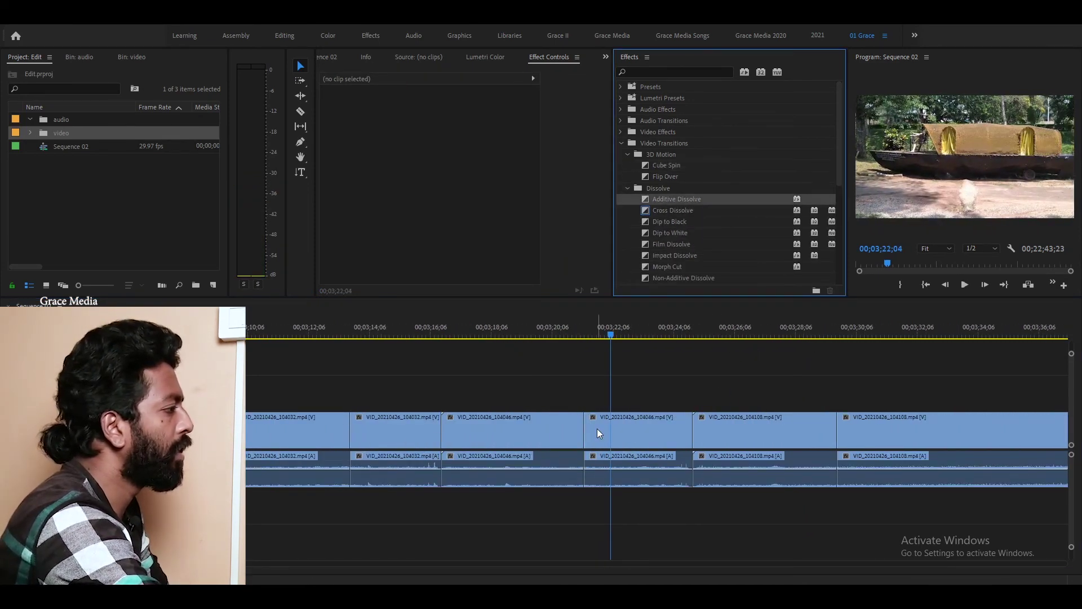
pyautogui.moveTo(597, 428); pyautogui.dragTo(580, 430)
pyautogui.click(571, 333)
pyautogui.press('space')
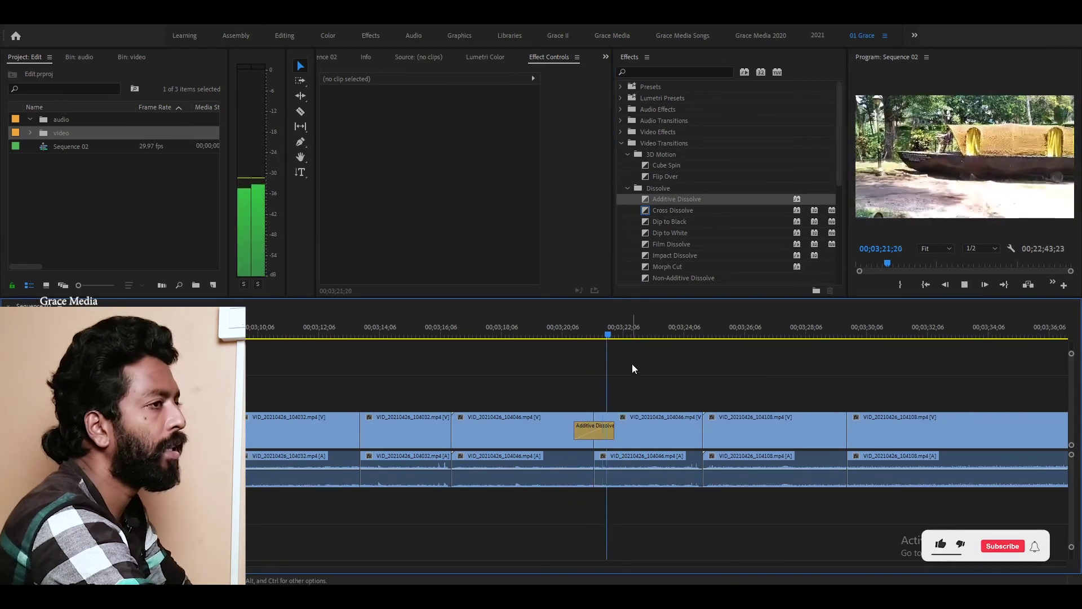
pyautogui.press('=')
pyautogui.press('space')
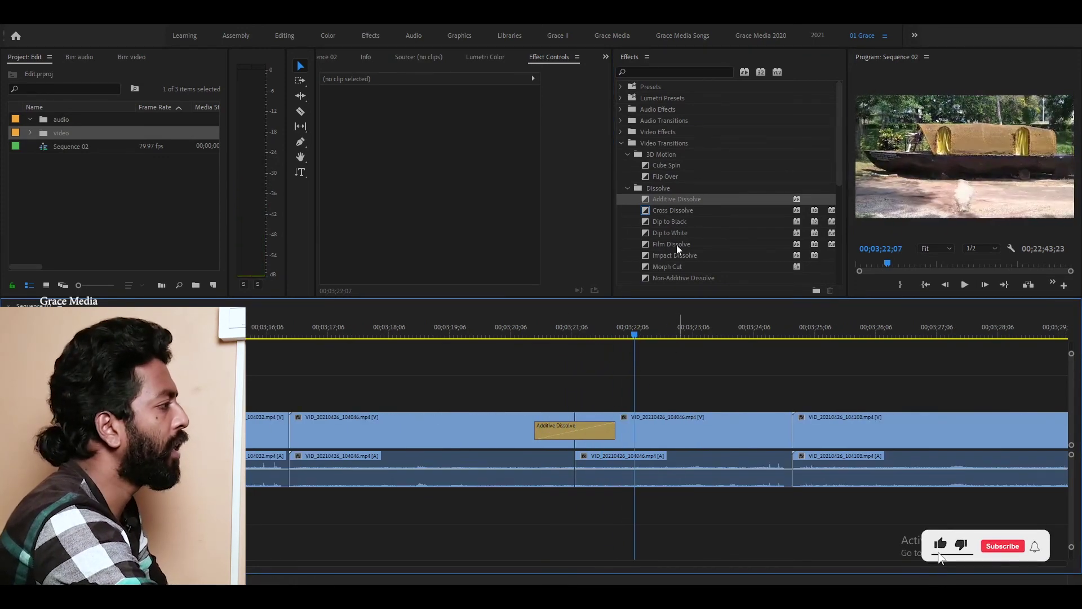
# Apply the Levels effect from the Adjust group to the clip that follows the Additive Dissolve
pyautogui.click(621, 133)
pyautogui.click(633, 145)
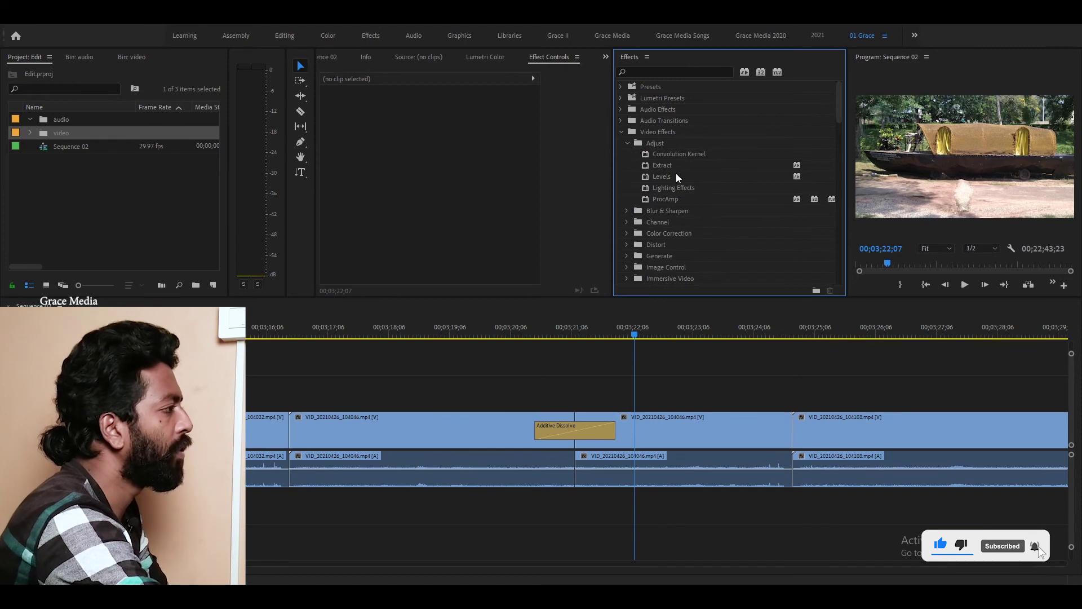
pyautogui.moveTo(662, 177); pyautogui.dragTo(688, 423)
pyautogui.scroll(-5, 581, 230)
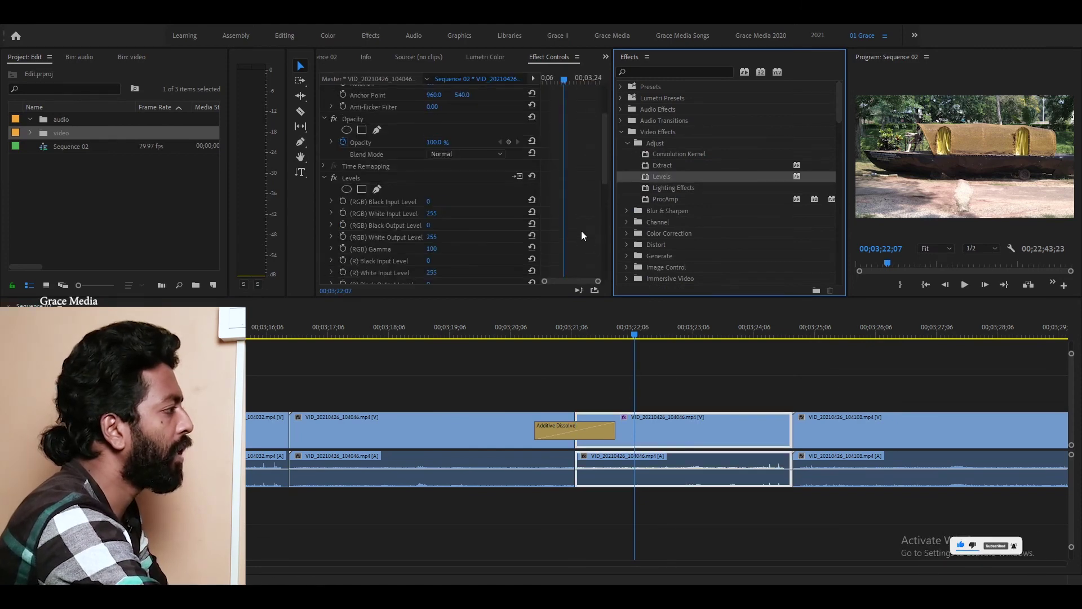
# Set the Levels effect's RGB black input level to 24 and gamma to 154, and play to 00;03;23;01
pyautogui.click(518, 153)
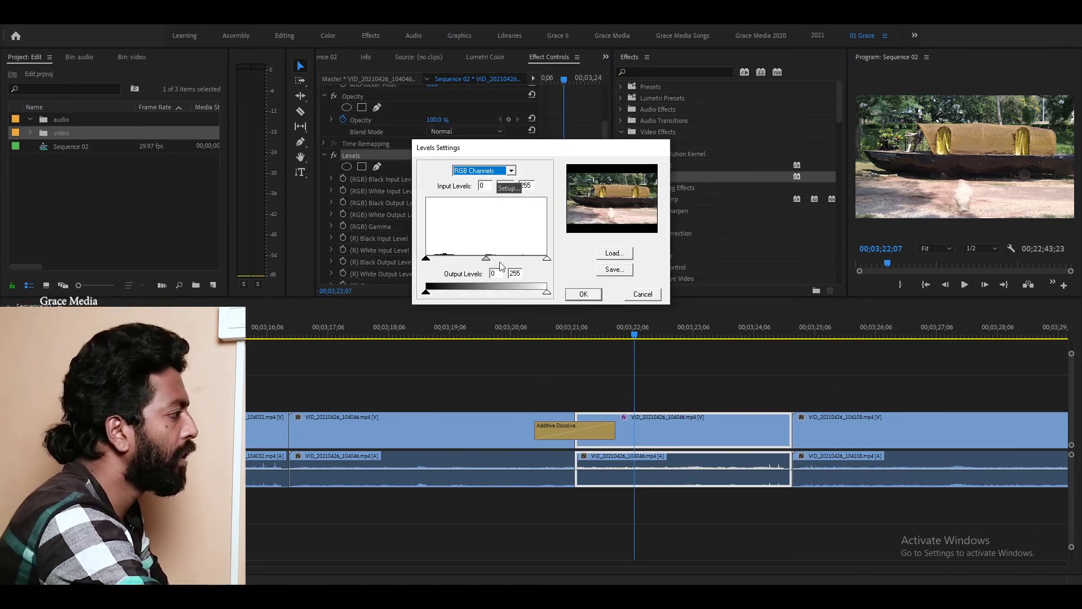
pyautogui.moveTo(487, 259); pyautogui.dragTo(436, 261)
pyautogui.click(581, 294)
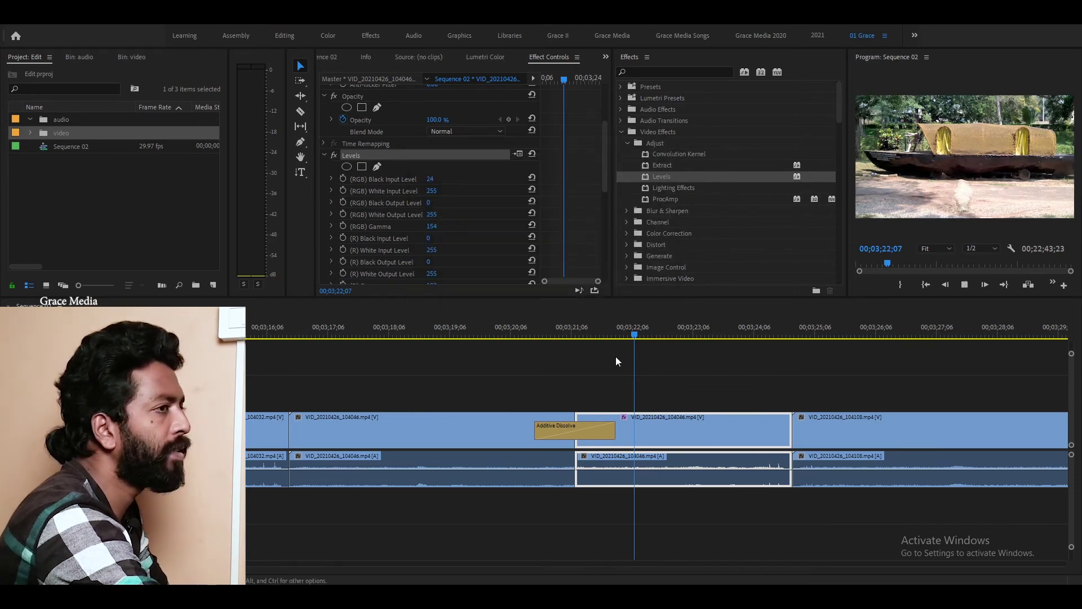
pyautogui.press('space')
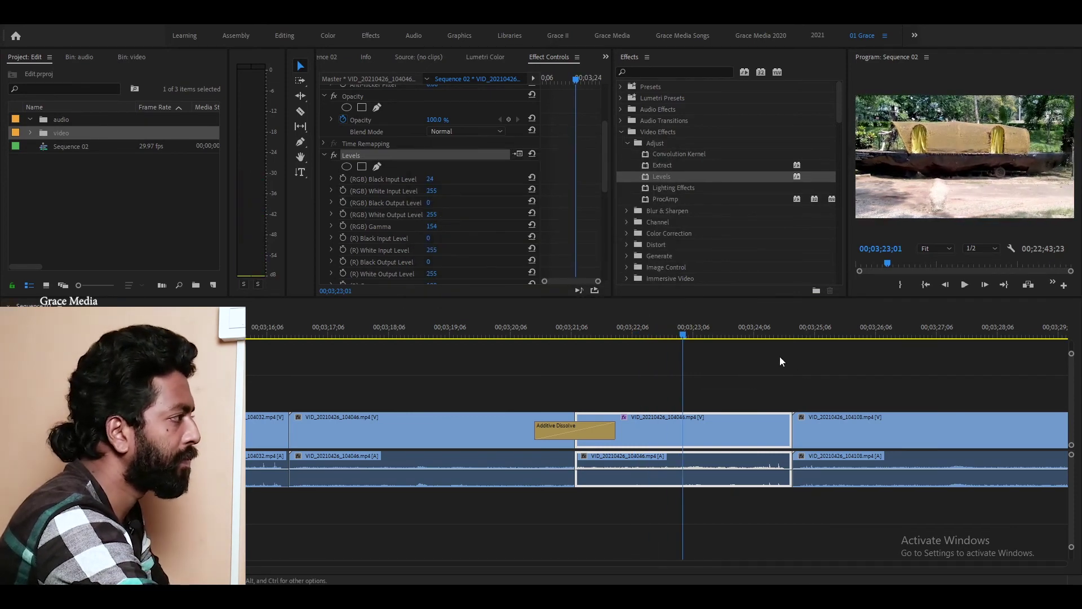
# Apply the Cinespace 100 Lumetri preset from the Cinematic group to the clip with the Levels effect and play to 00;03;23;20
pyautogui.click(622, 120)
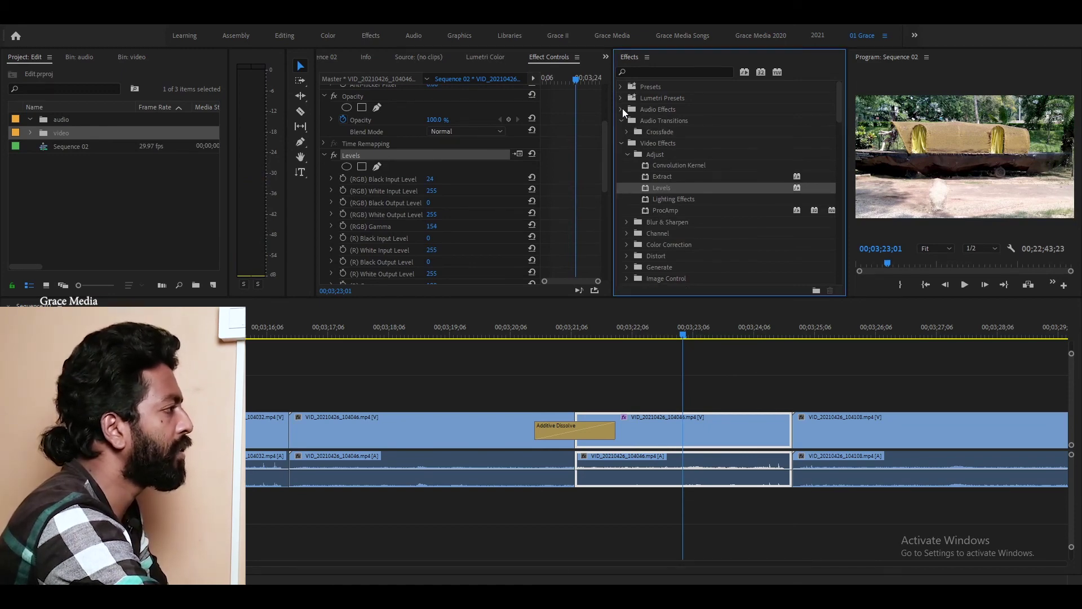
pyautogui.click(622, 107)
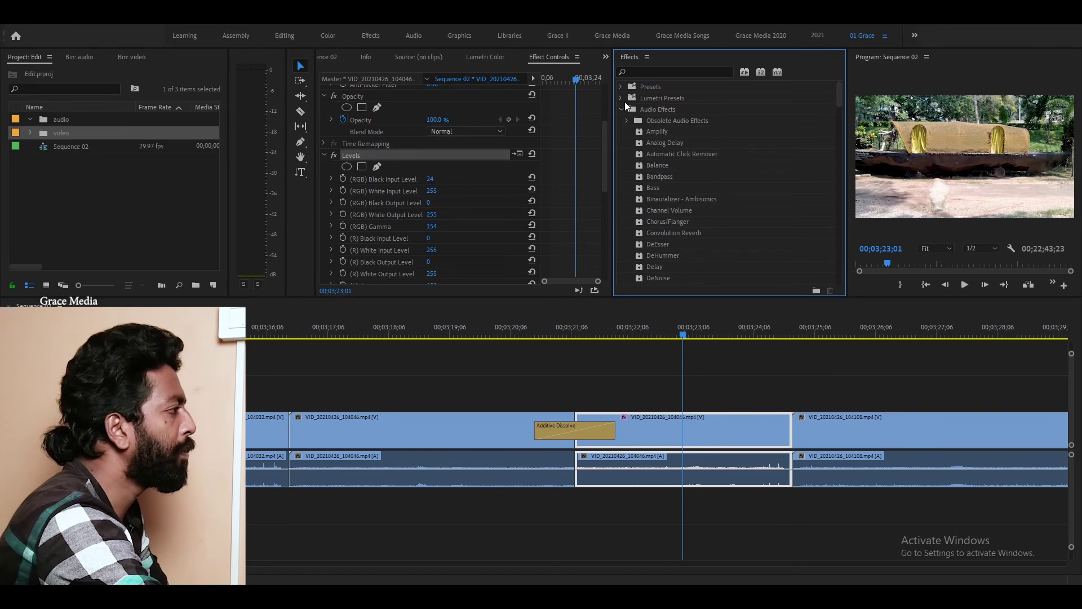
pyautogui.click(622, 99)
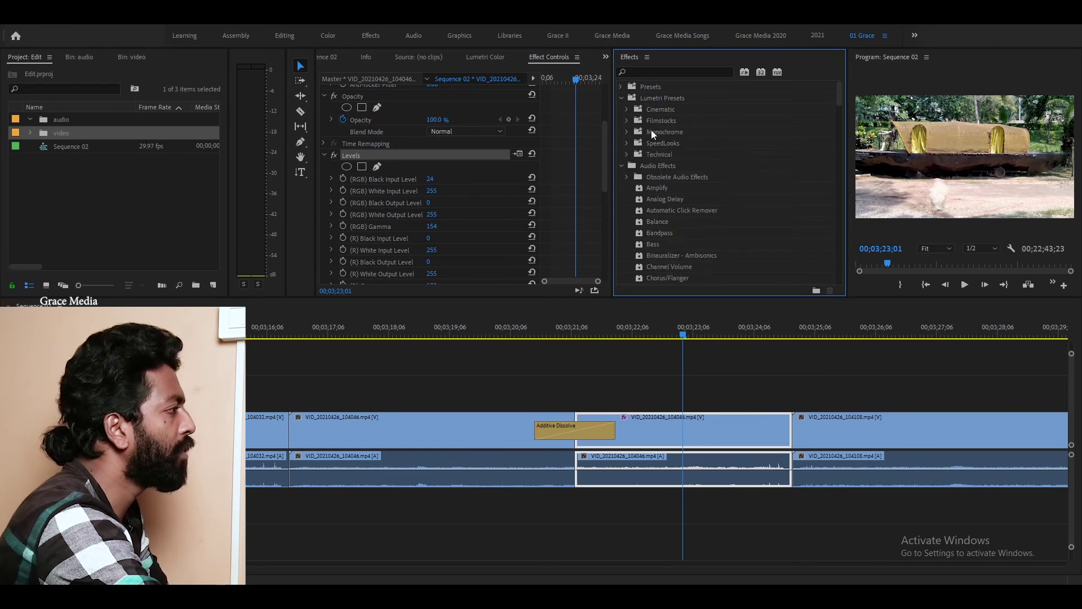
pyautogui.click(629, 108)
pyautogui.moveTo(806, 181); pyautogui.dragTo(701, 428)
pyautogui.click(764, 388)
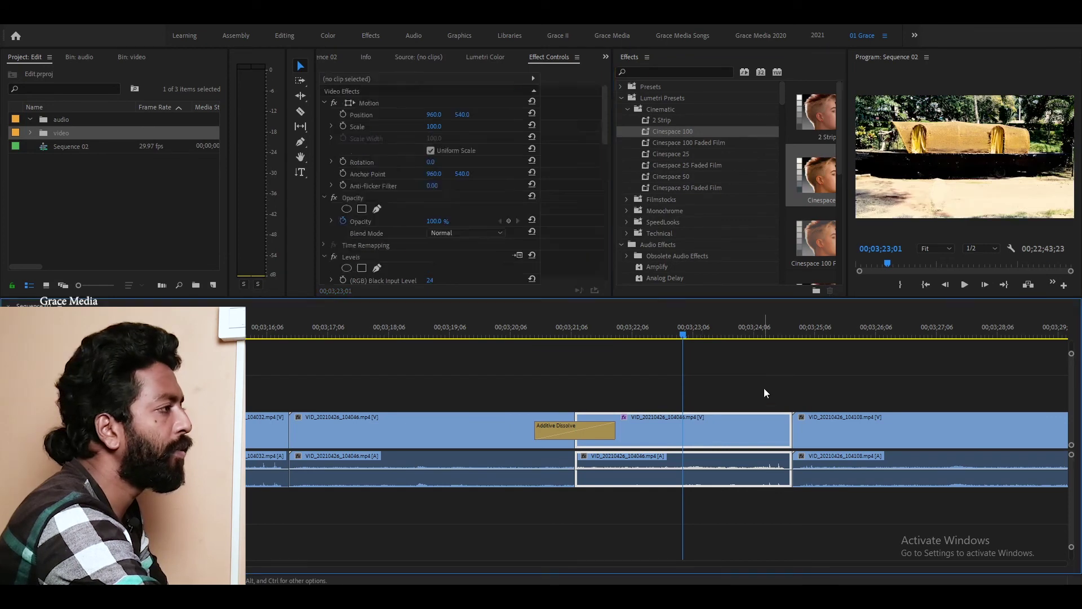
pyautogui.press('space')
pyautogui.press('space')
pyautogui.click(774, 444)
pyautogui.click(804, 392)
pyautogui.press('-')
pyautogui.press('-')
pyautogui.press('-')
pyautogui.press('-')
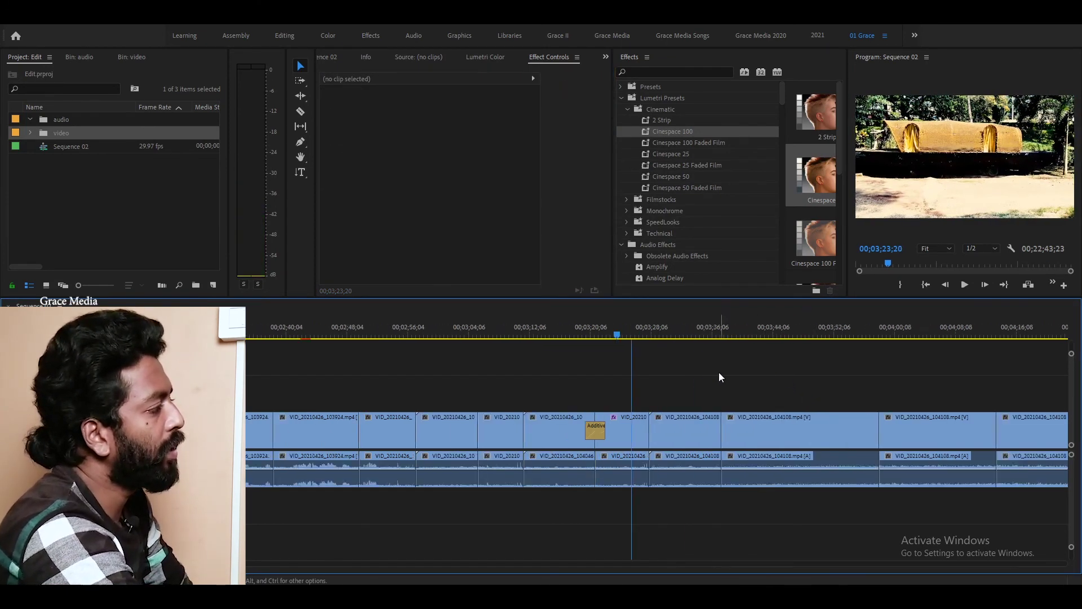
pyautogui.press('=')
pyautogui.press('=')
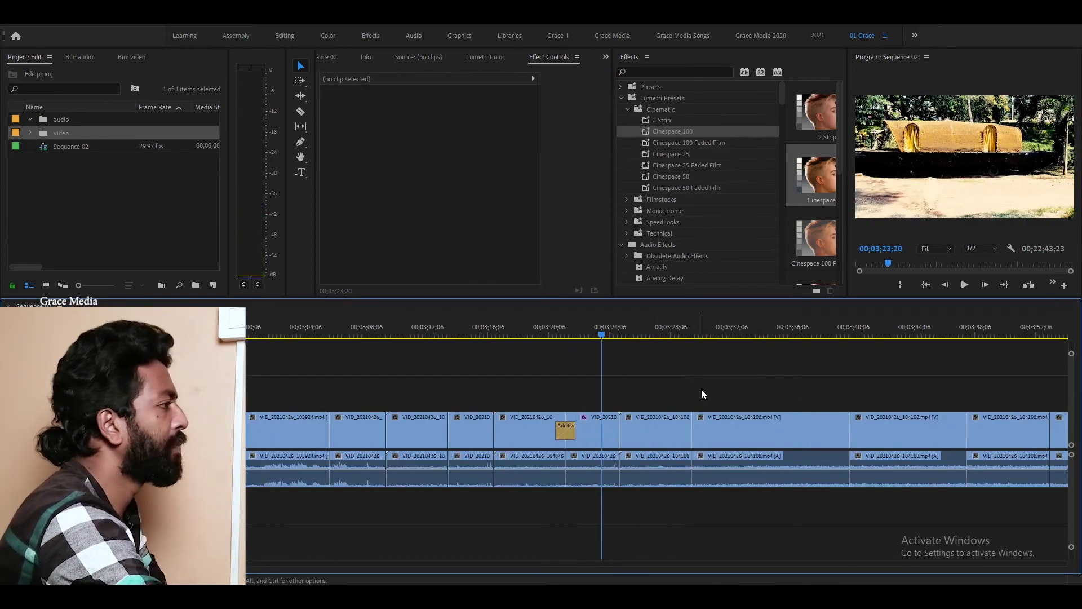
pyautogui.press('-')
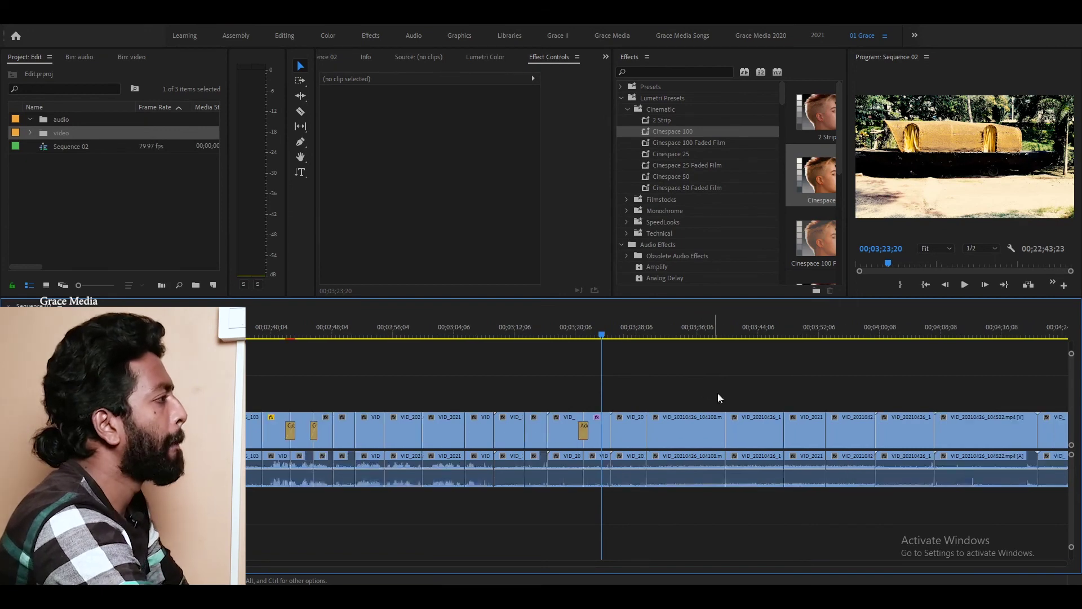
pyautogui.click(544, 63)
pyautogui.click(628, 55)
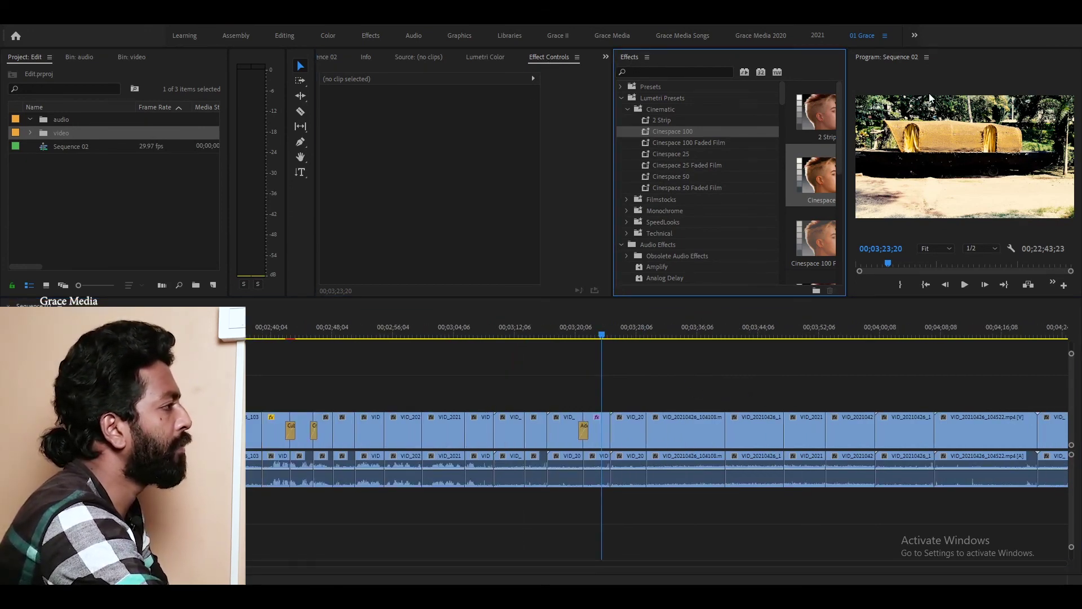
pyautogui.click(879, 56)
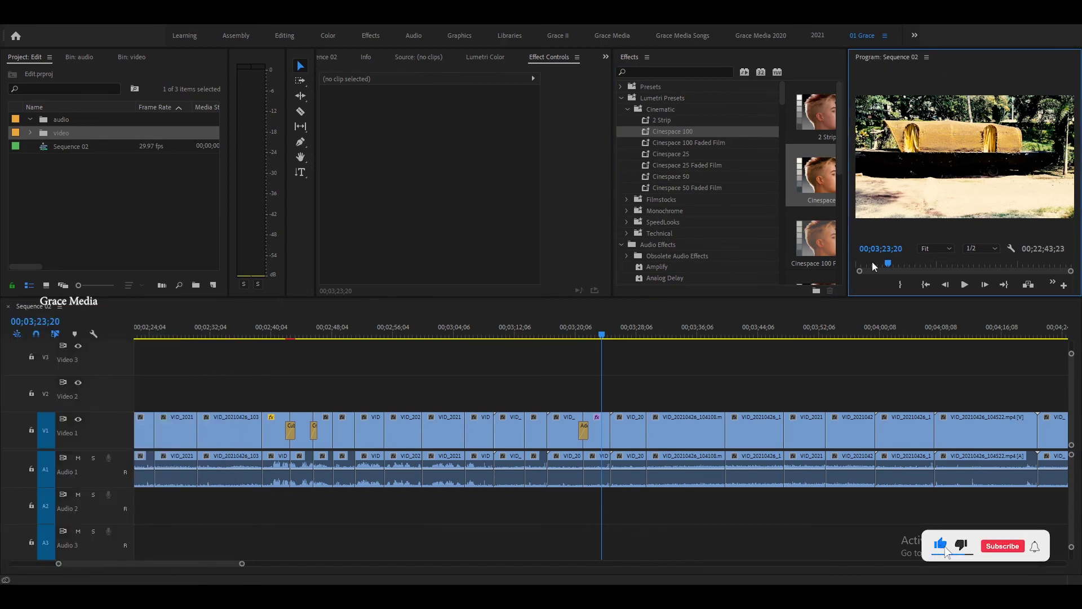
# Play the sequence from 00;03;23;20 into the following fountain clip and stop at 00;03;28;15
pyautogui.click(697, 370)
pyautogui.press('space')
pyautogui.press('-')
pyautogui.press('=')
pyautogui.press('=')
pyautogui.press('=')
pyautogui.press('=')
pyautogui.press('=')
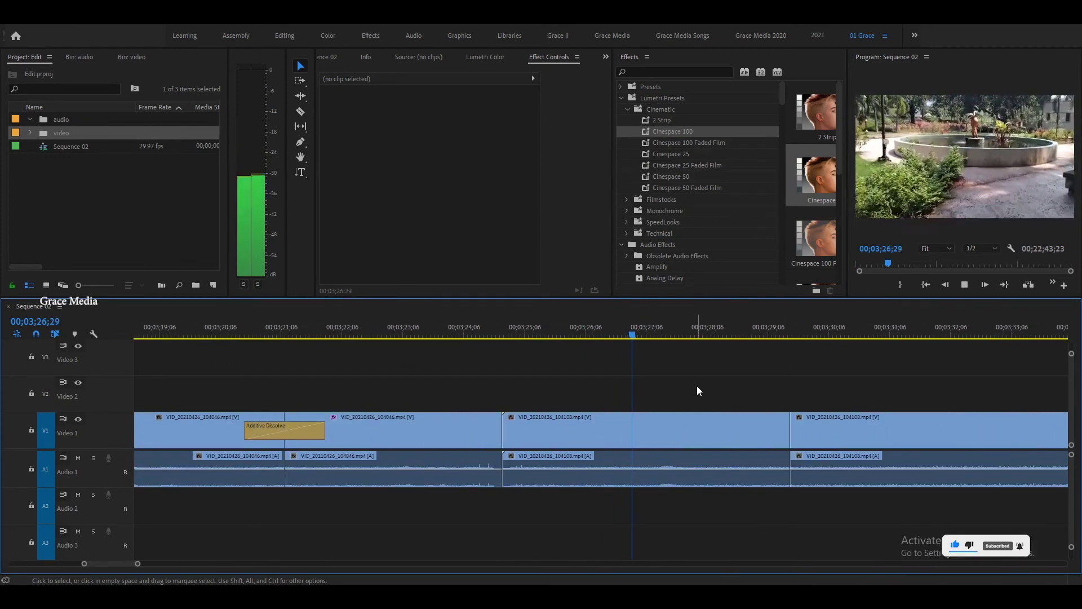
pyautogui.press('space')
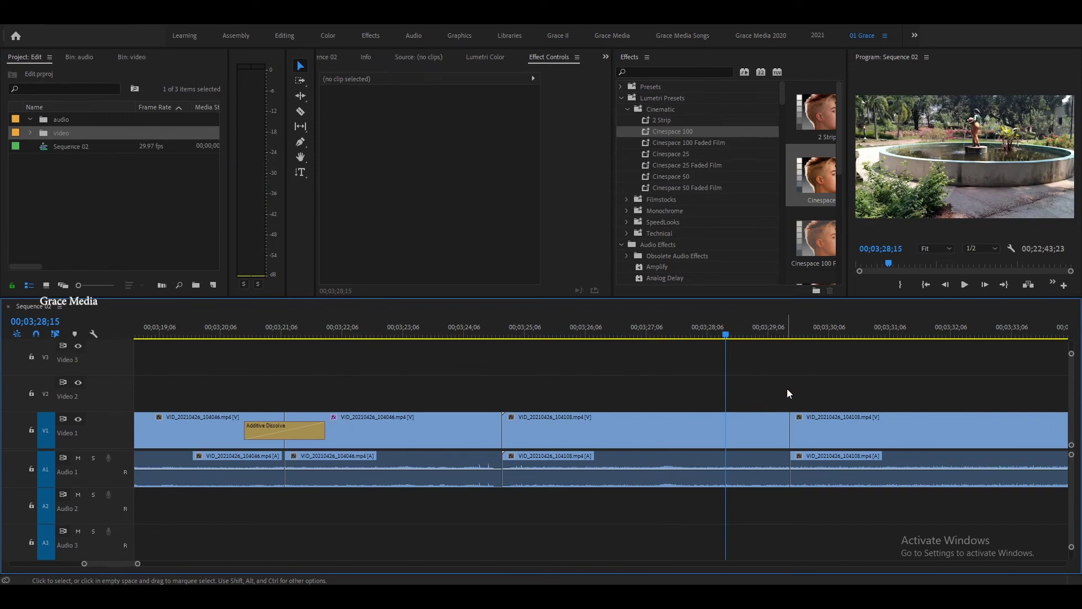
# Play on from 00;03;28;15 through the fountain footage to about 00;03;31;05, pausing briefly on the way
pyautogui.press('space')
pyautogui.press('-')
pyautogui.press('-')
pyautogui.press('-')
pyautogui.press('-')
pyautogui.press('-')
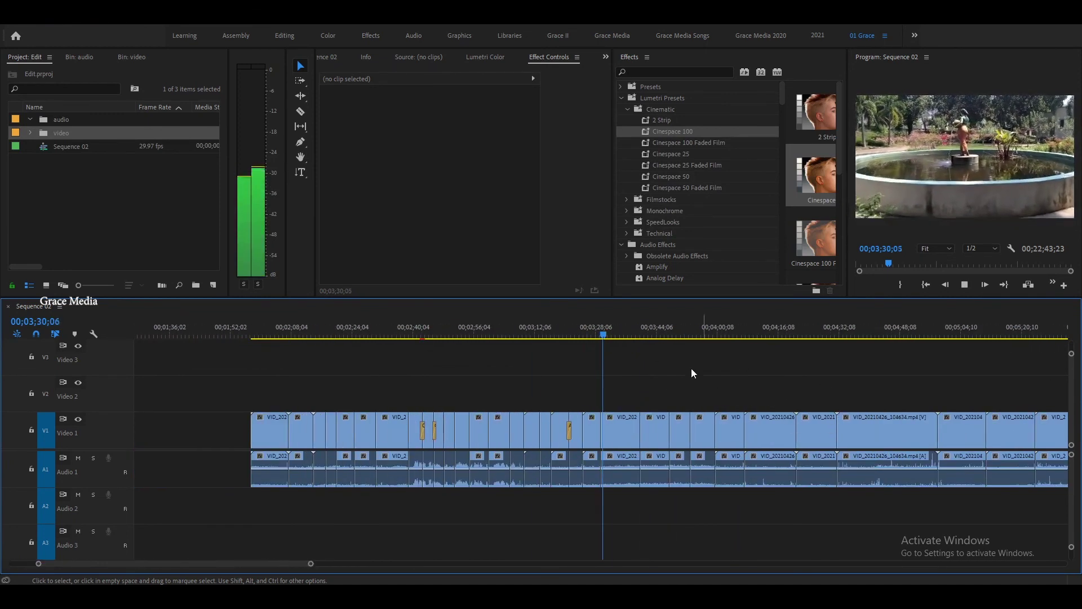
pyautogui.press('space')
pyautogui.press('space')
pyautogui.press('-')
pyautogui.press('-')
pyautogui.press('-')
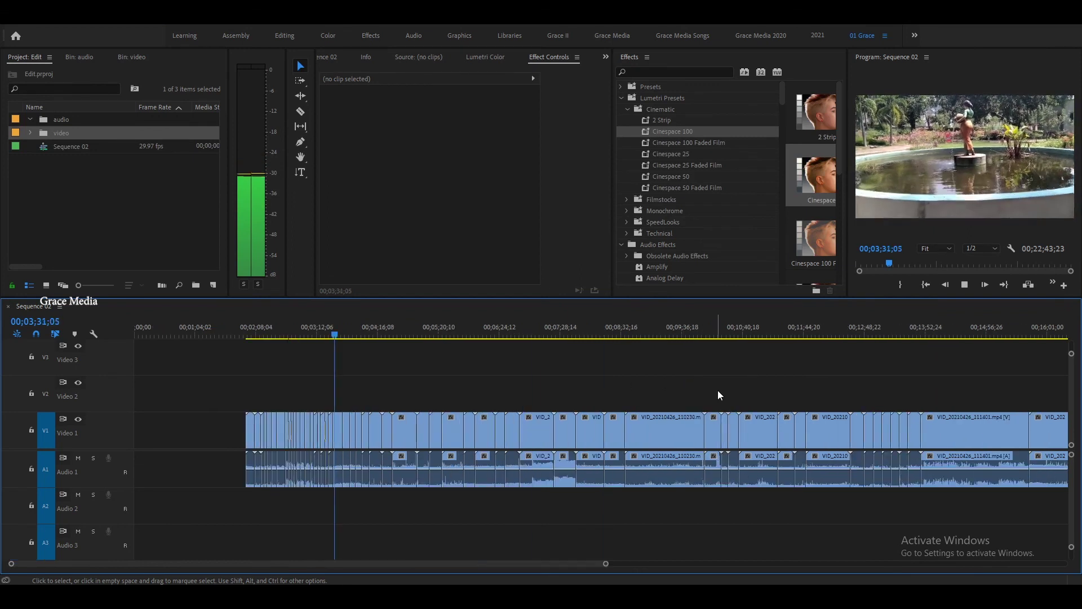
# Jump ahead to the footage around 00;13;48;11, play it and scrub on to 00;14;05;10
pyautogui.press('space')
pyautogui.click(536, 327)
pyautogui.press('=')
pyautogui.press('=')
pyautogui.press('=')
pyautogui.press('=')
pyautogui.press('space')
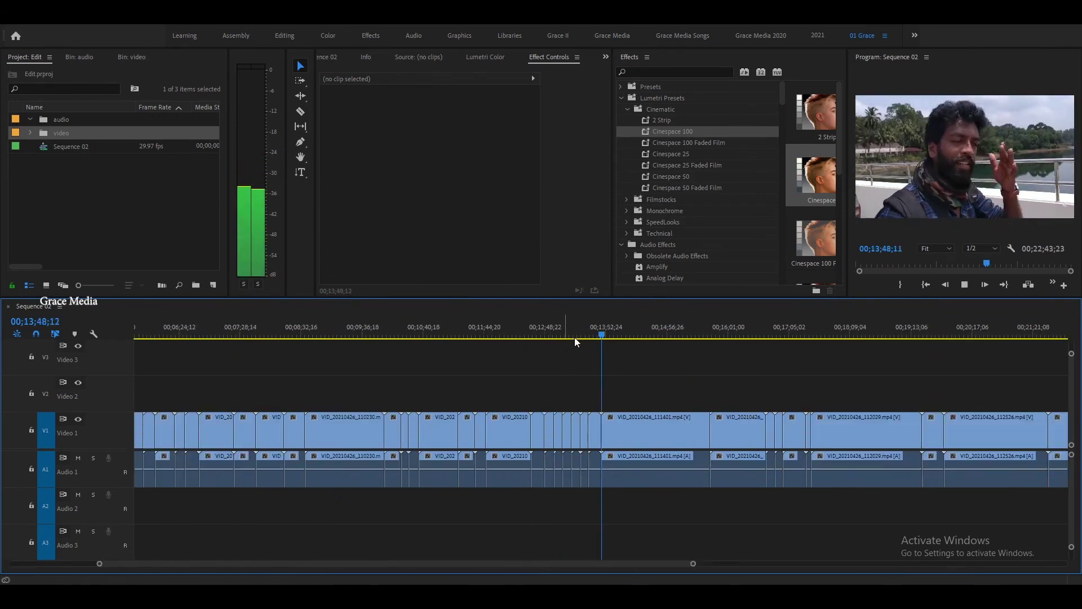
pyautogui.moveTo(614, 327); pyautogui.dragTo(727, 336)
pyautogui.press('-')
pyautogui.press('-')
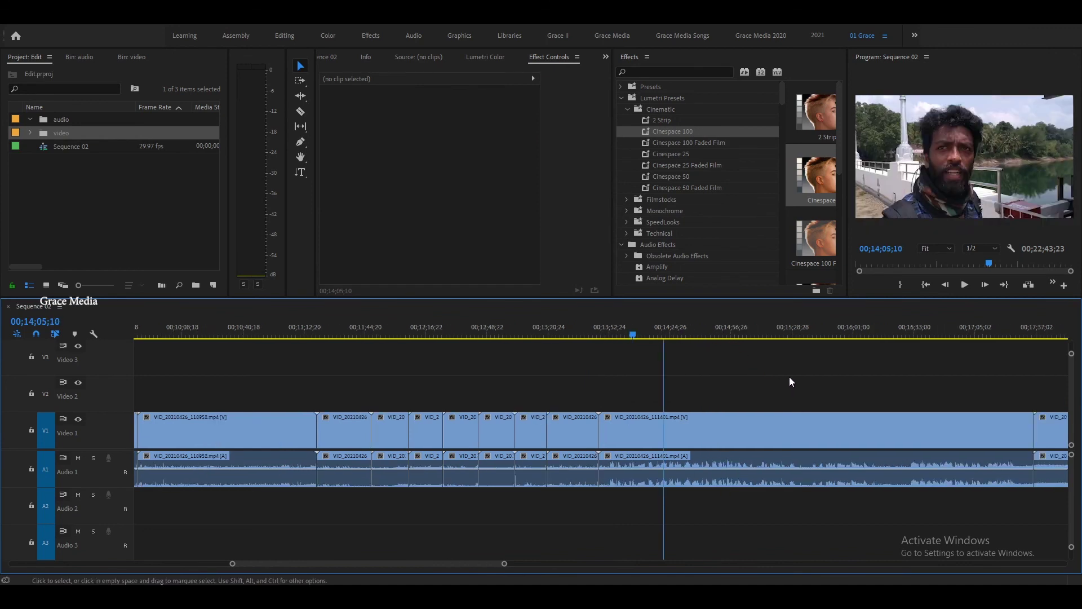
# Place the playhead at 00;14;38;27 and examine the surrounding clips and the whole sequence
pyautogui.click(666, 334)
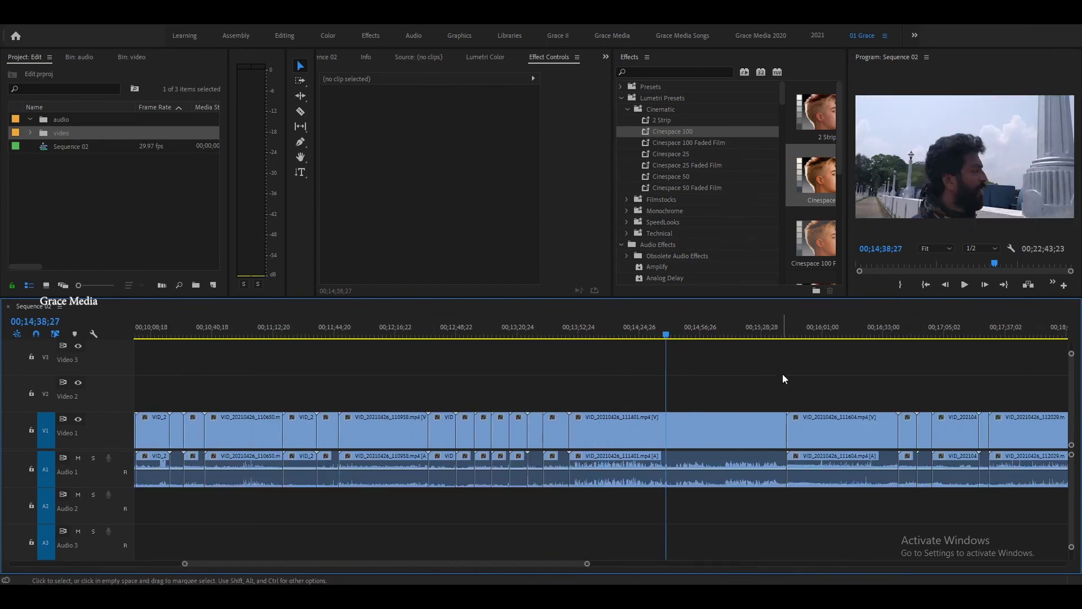
pyautogui.press('-')
pyautogui.press('=')
pyautogui.press('=')
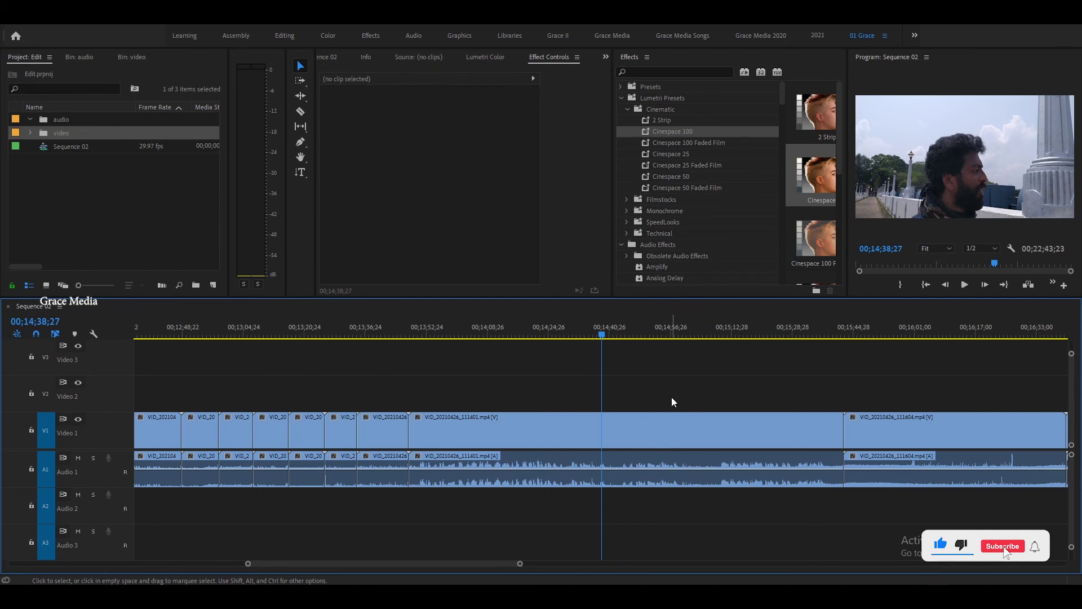
pyautogui.press('-')
pyautogui.press('-')
pyautogui.press('-')
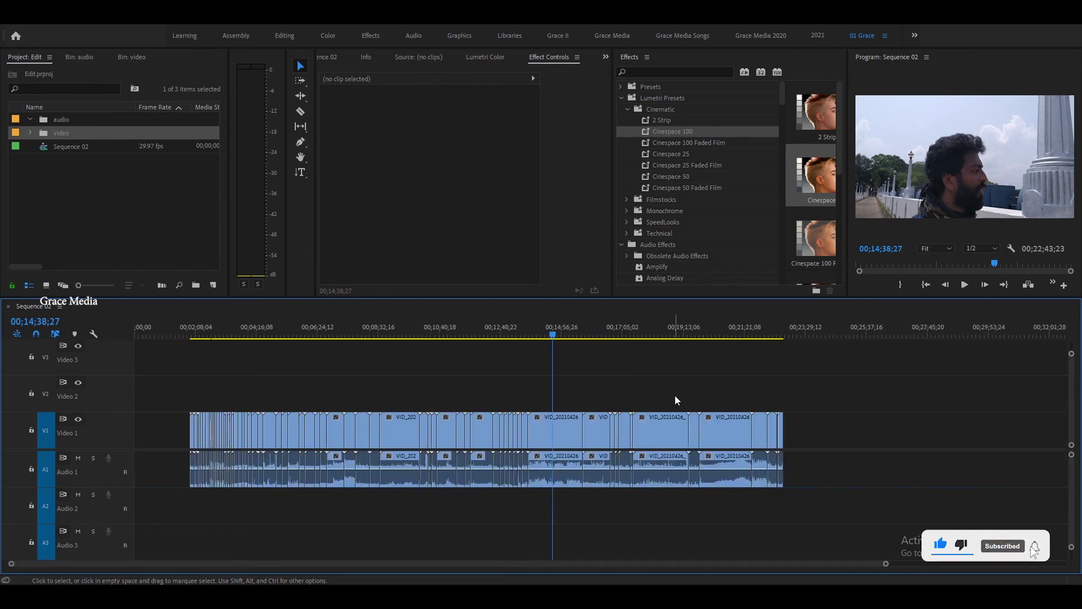
# Place the playhead at 00;21;10;04 and examine the closing clips of the sequence
pyautogui.click(740, 329)
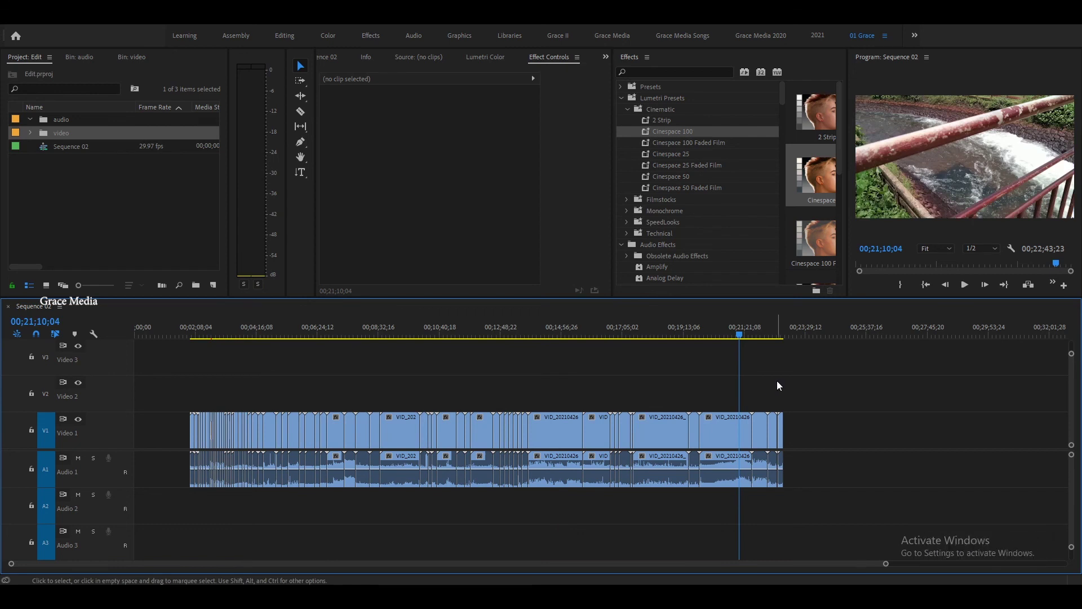
pyautogui.press('=')
pyautogui.press('=')
pyautogui.press('=')
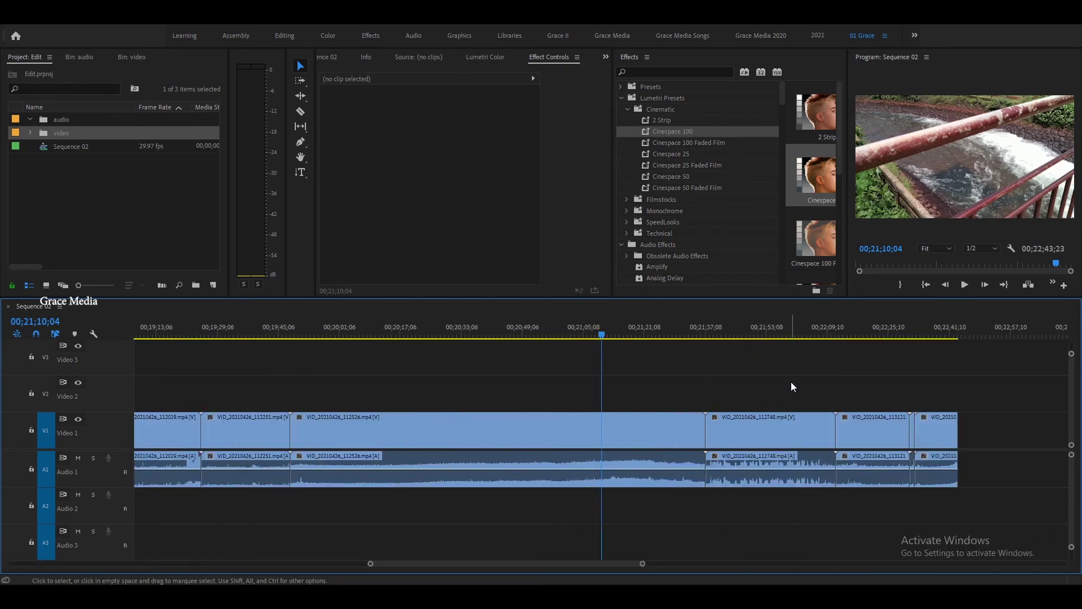
pyautogui.press('-')
pyautogui.press('-')
pyautogui.press('-')
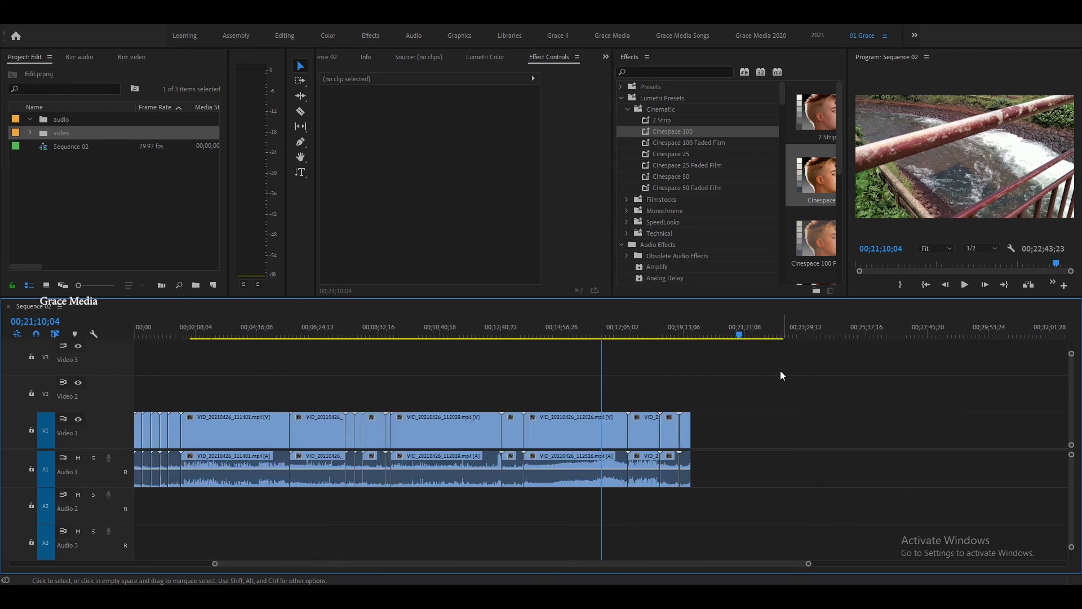
pyautogui.press('=')
pyautogui.press('=')
# View the frames at 00;21;55;07 and 00;22;20;04 and examine the last clips of the sequence
pyautogui.click(689, 333)
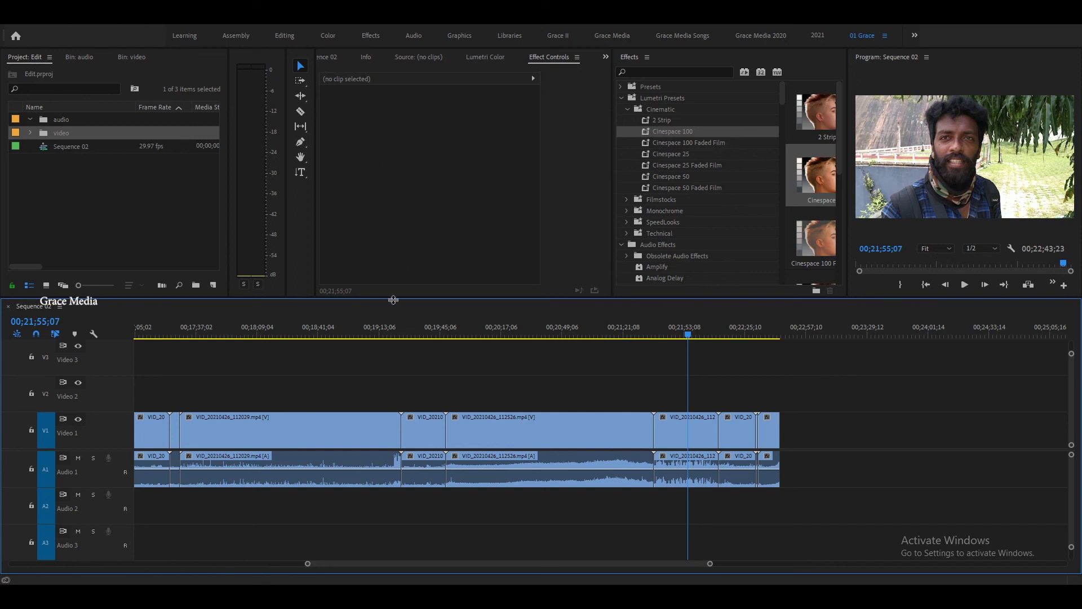
pyautogui.click(736, 334)
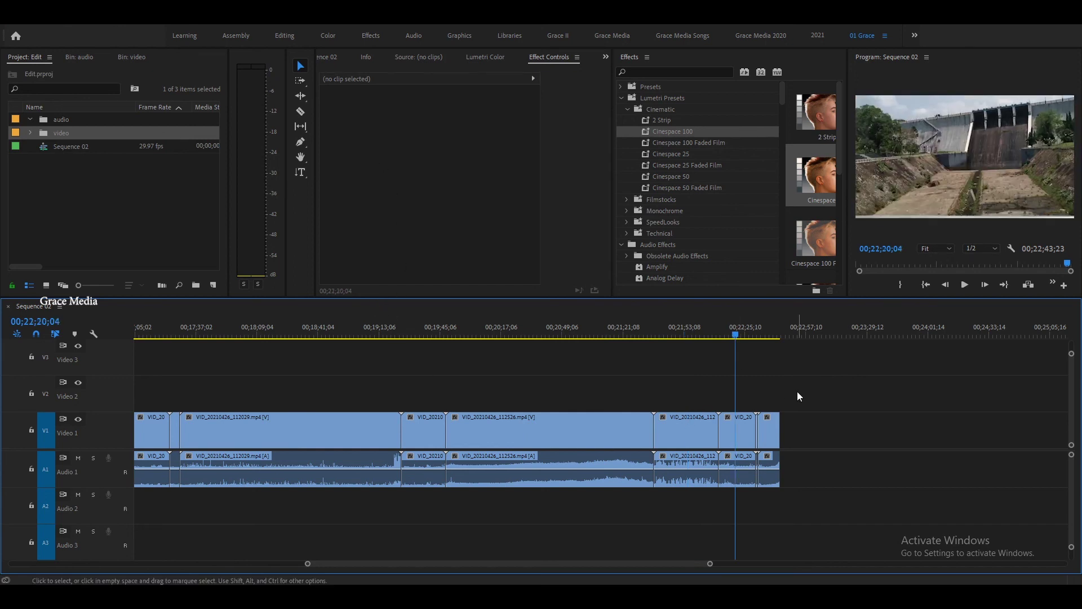
pyautogui.press('-')
pyautogui.press('-')
pyautogui.press('=')
pyautogui.press('=')
pyautogui.press('=')
pyautogui.press('=')
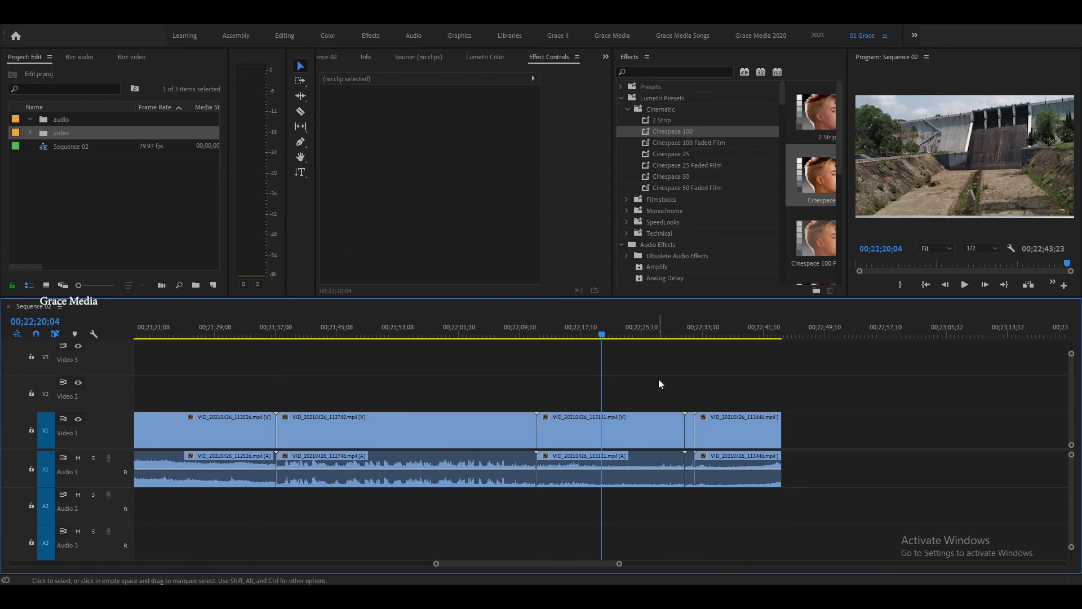
pyautogui.scroll(-4, 701, 383)
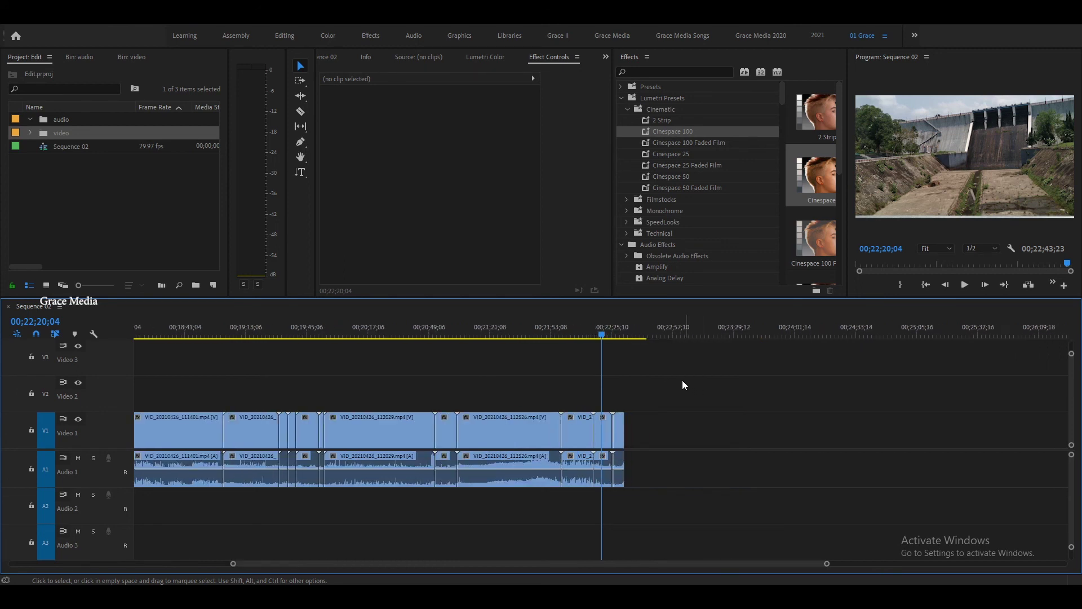
pyautogui.scroll(2, 682, 385)
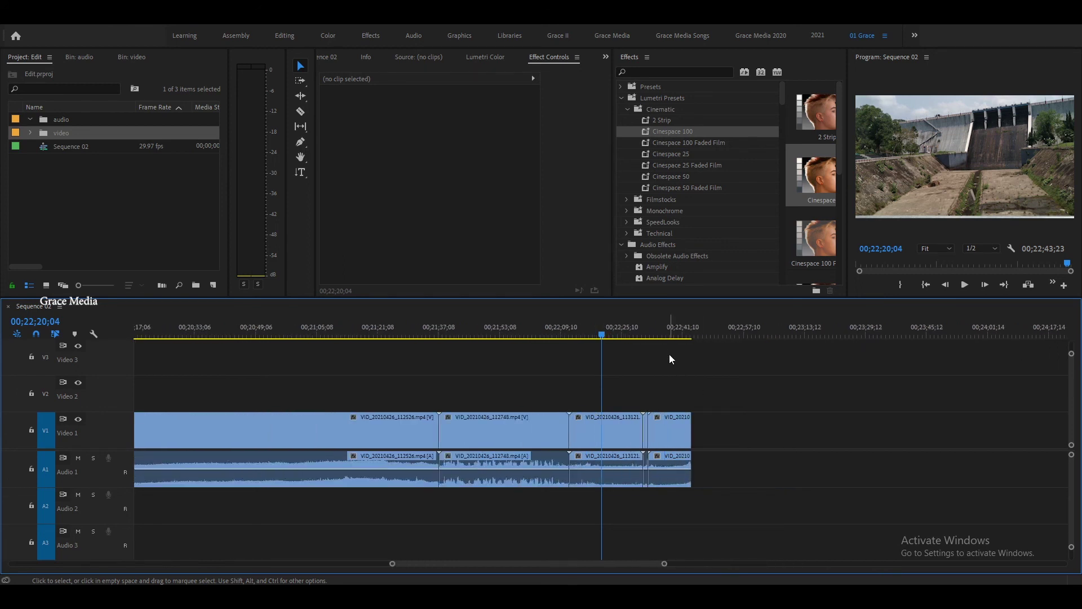